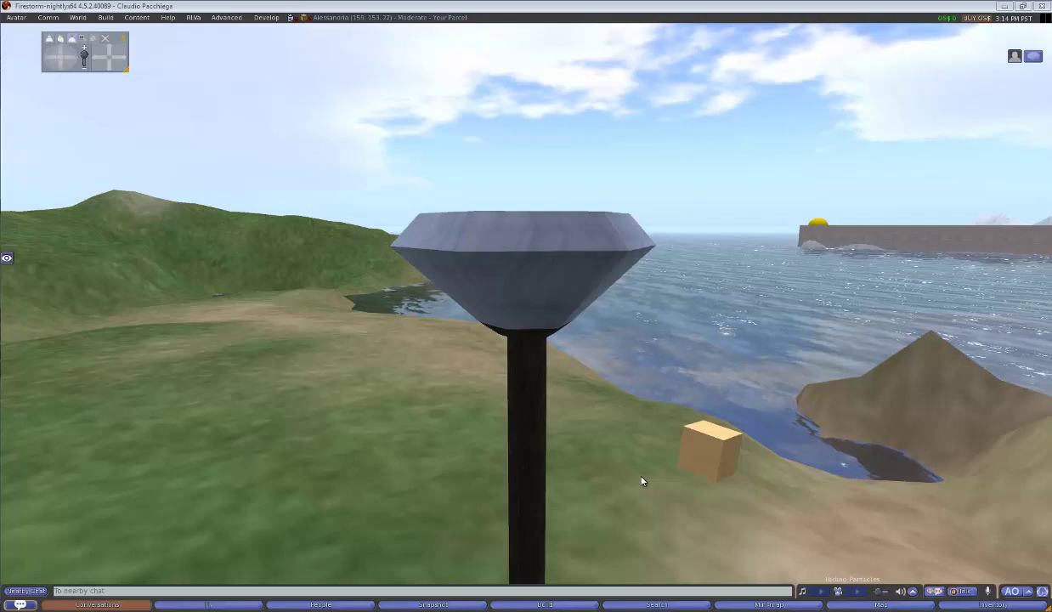
Step: Orbit and zoom the Firestorm camera around the rezzed lamp post to view its textured base
{"action": "left_click_drag", "start_coordinate": [539, 421], "coordinate": [533, 317], "text": "alt"}
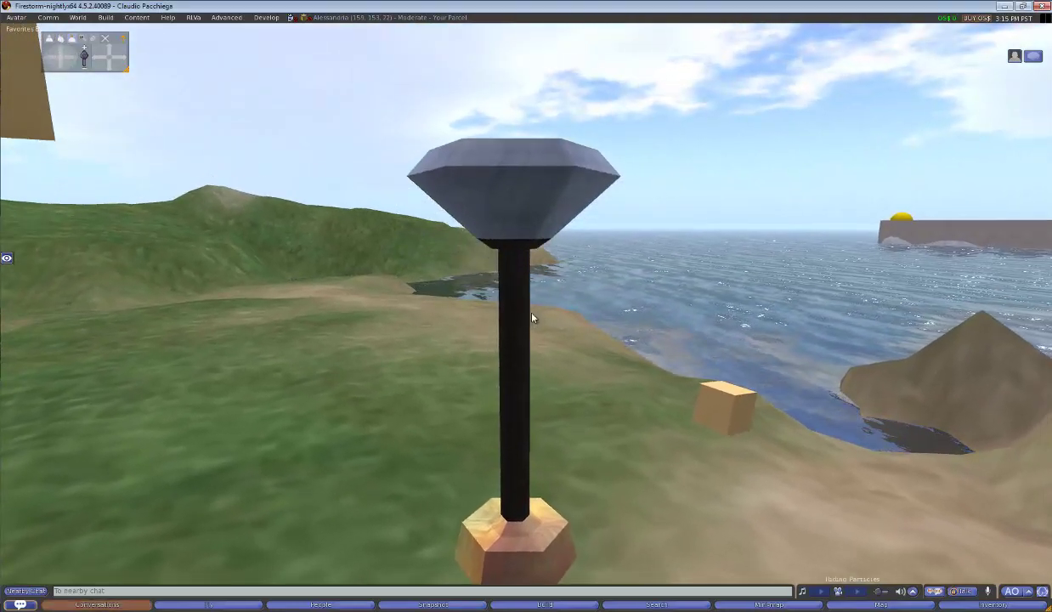
{"action": "mouse_move", "coordinate": [510, 349]}
{"action": "left_mouse_down", "text": "alt"}
{"action": "mouse_move", "coordinate": [526, 319]}
{"action": "mouse_move", "coordinate": [493, 322]}
{"action": "mouse_move", "coordinate": [529, 317]}
{"action": "left_mouse_up", "text": "alt"}
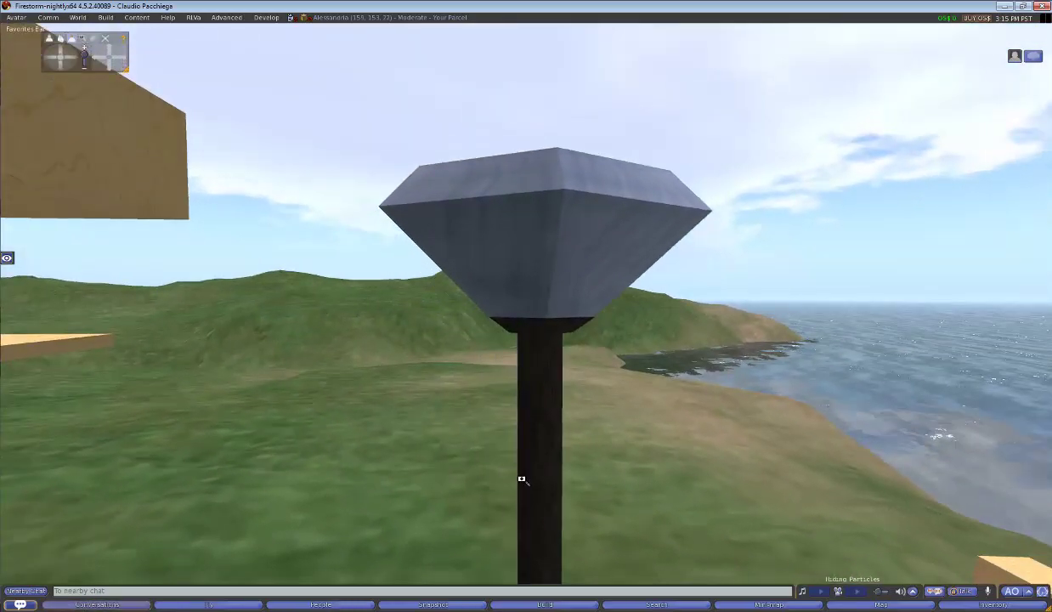
{"action": "left_click_drag", "start_coordinate": [521, 480], "coordinate": [526, 319], "text": "alt"}
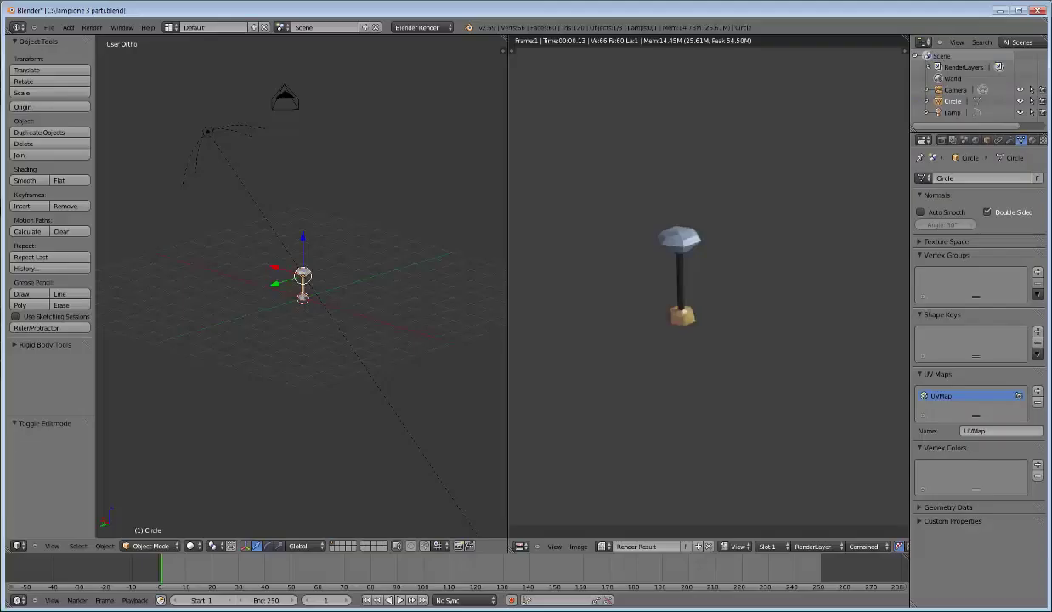
Step: Open Blender's File menu to reload lampione 3 parti.blend
{"action": "scroll", "coordinate": [690, 305], "scroll_direction": "up", "scroll_amount": 3}
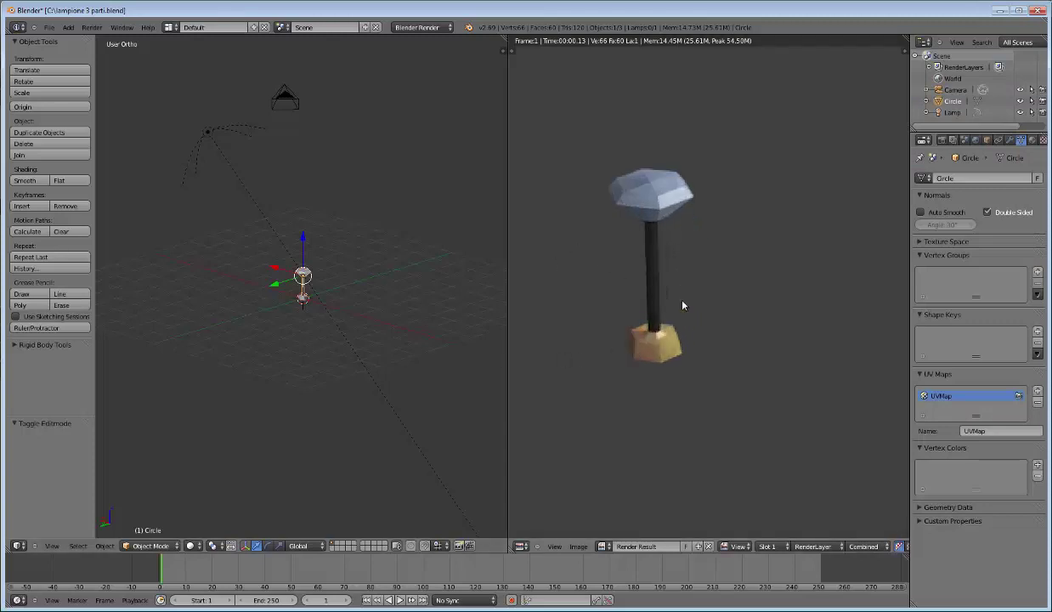
{"action": "left_click", "coordinate": [48, 27]}
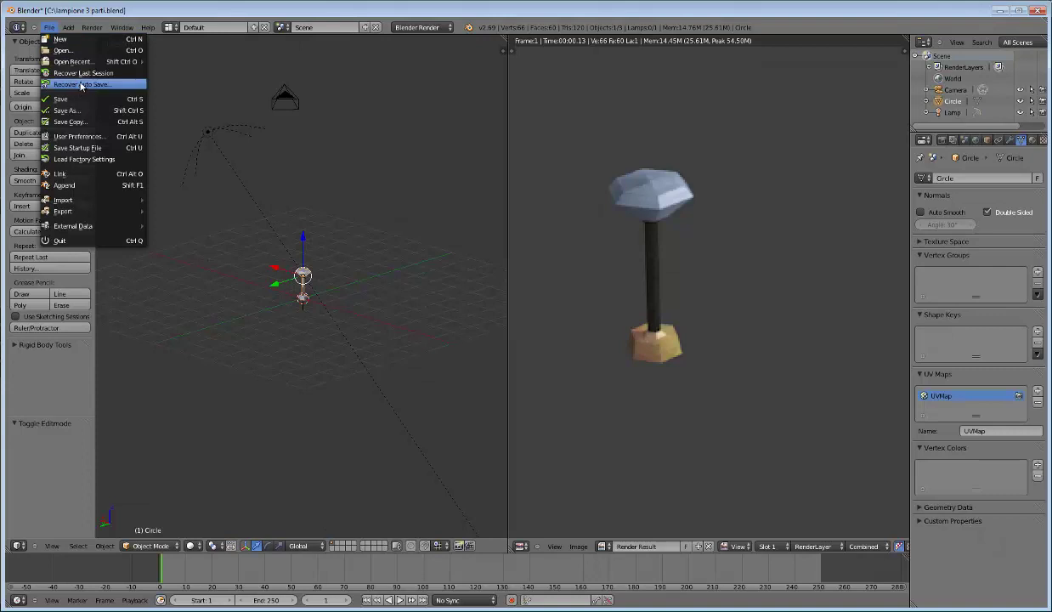
{"action": "mouse_move", "coordinate": [75, 61]}
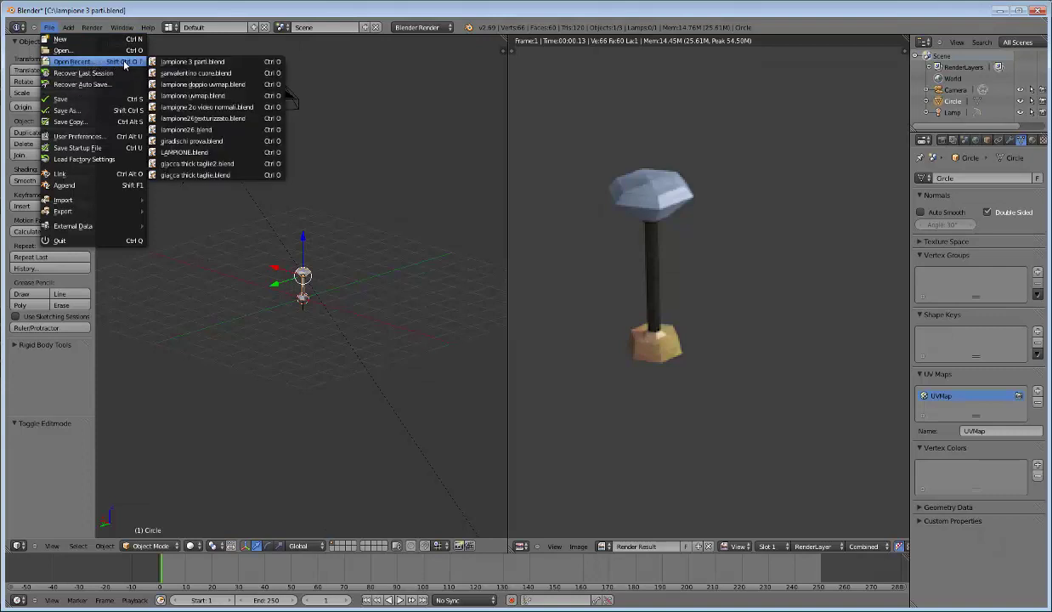
{"action": "left_click", "coordinate": [176, 62]}
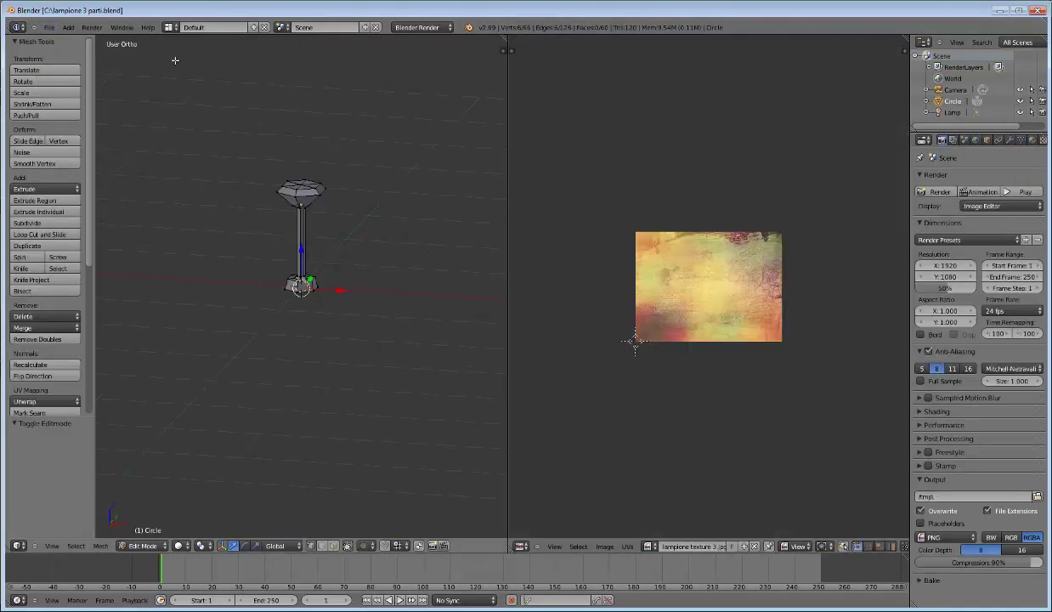
{"action": "scroll", "coordinate": [264, 247], "scroll_direction": "up", "scroll_amount": 1}
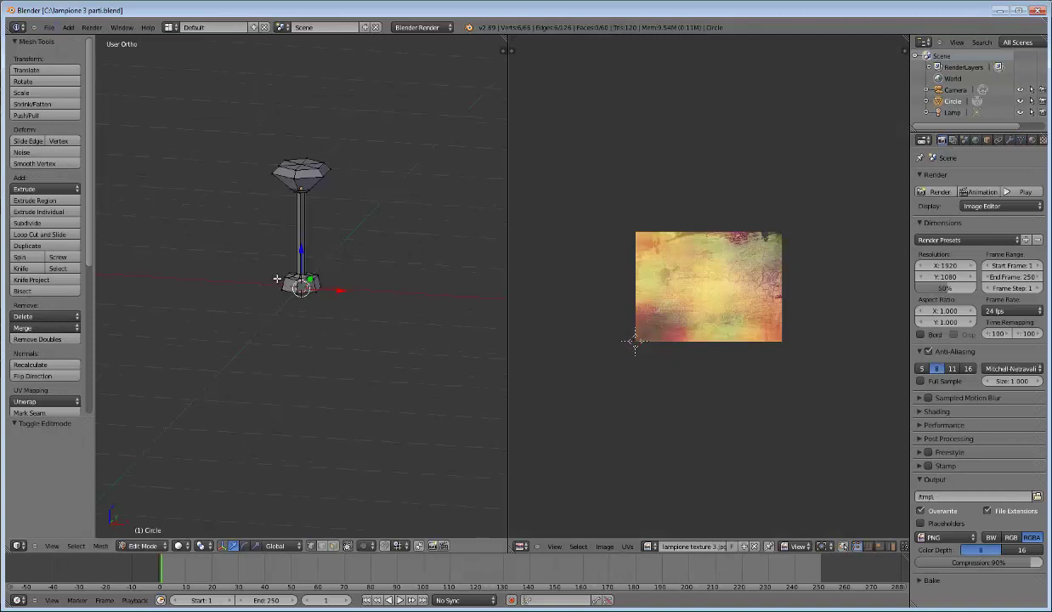
{"action": "scroll", "coordinate": [263, 247], "scroll_direction": "up", "scroll_amount": 3}
{"action": "mouse_move", "coordinate": [300, 217]}
{"action": "middle_mouse_down", "text": "shift"}
{"action": "mouse_move", "coordinate": [306, 258]}
{"action": "mouse_move", "coordinate": [315, 244]}
{"action": "mouse_move", "coordinate": [282, 254]}
{"action": "mouse_move", "coordinate": [315, 226]}
{"action": "middle_mouse_up", "text": "shift"}
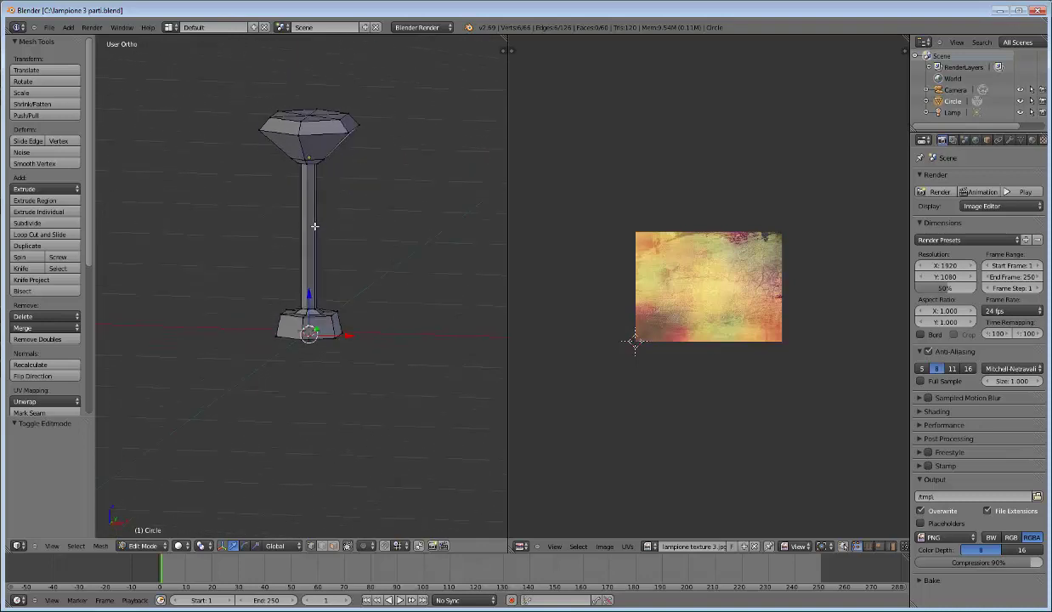
{"action": "left_click", "coordinate": [648, 546]}
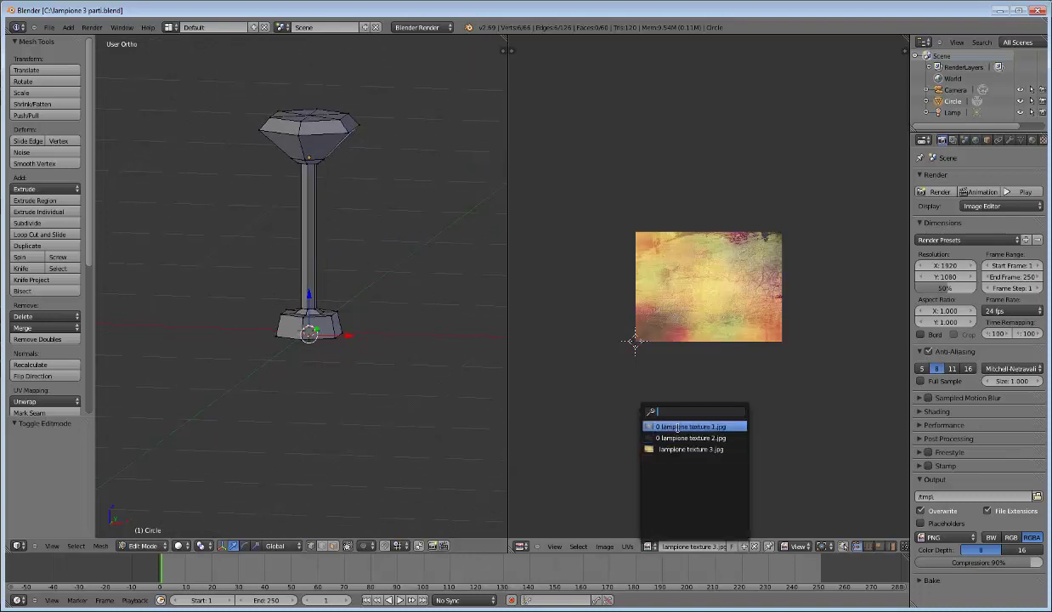
{"action": "left_click", "coordinate": [677, 427]}
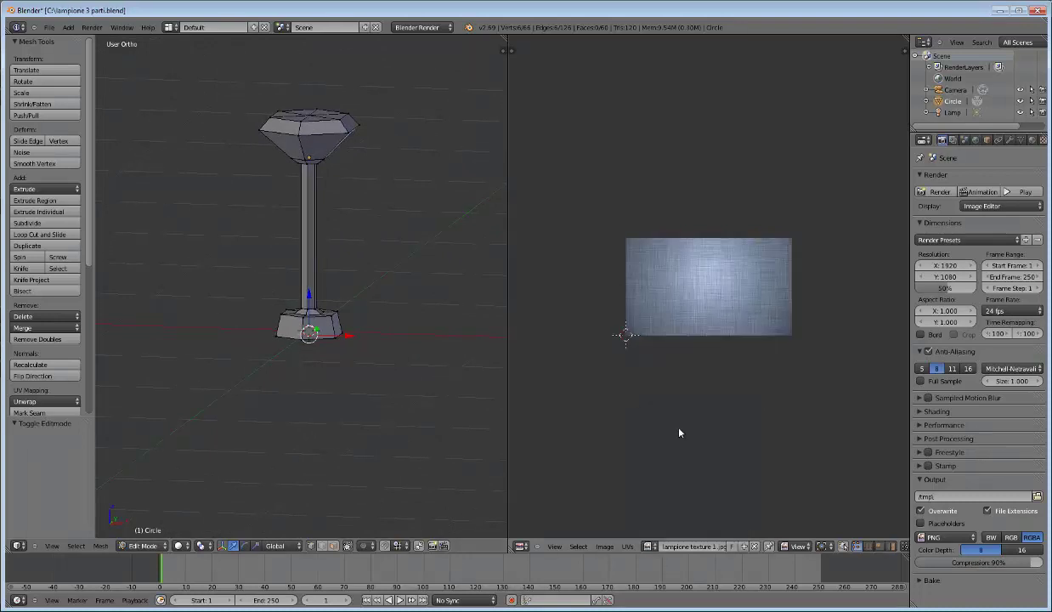
{"action": "left_click", "coordinate": [648, 546]}
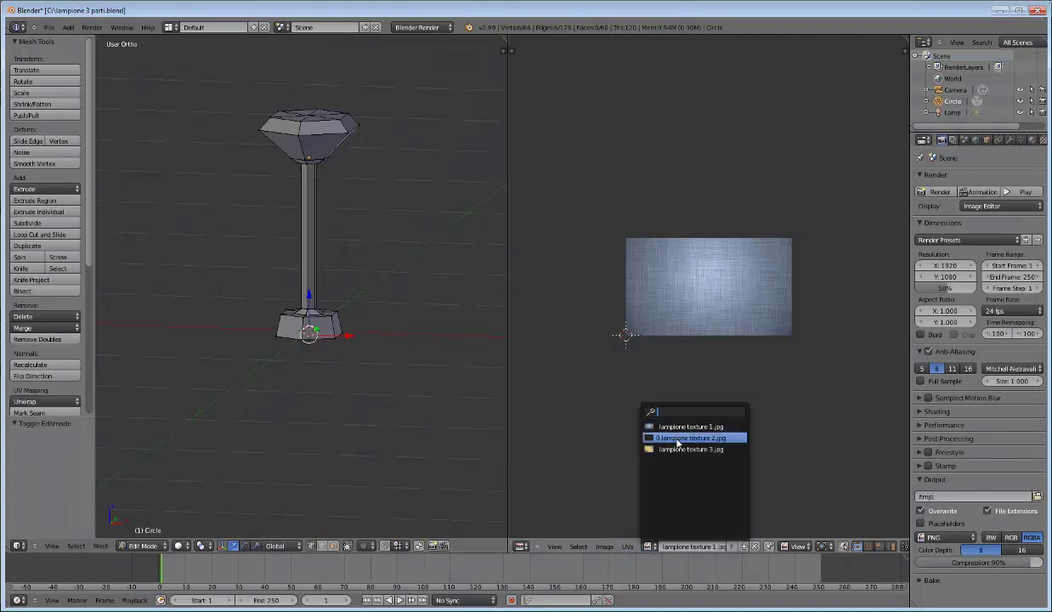
{"action": "left_click", "coordinate": [677, 437]}
{"action": "left_click", "coordinate": [650, 544]}
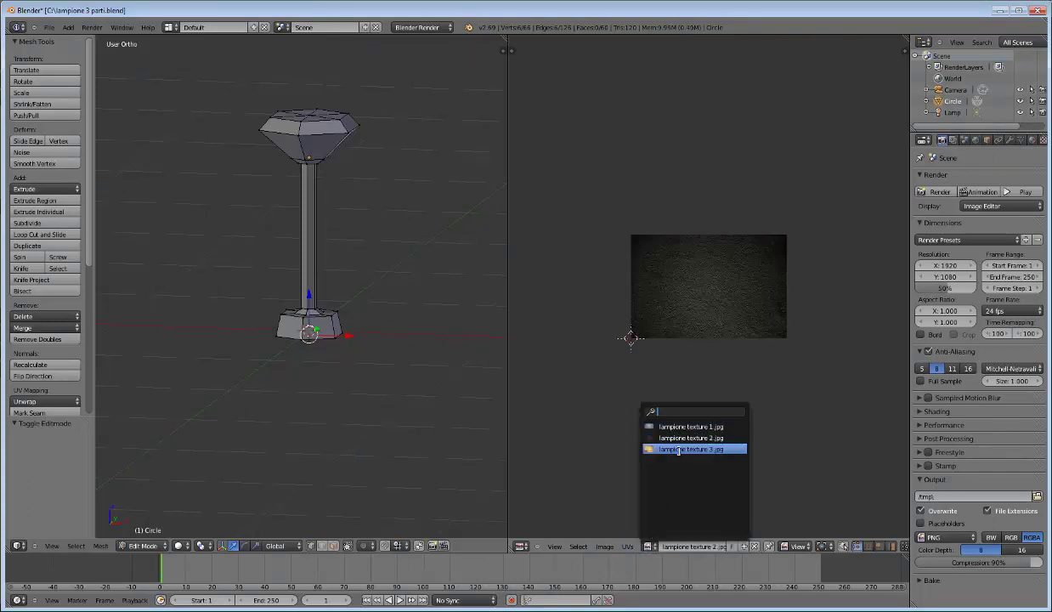
{"action": "left_click", "coordinate": [674, 443]}
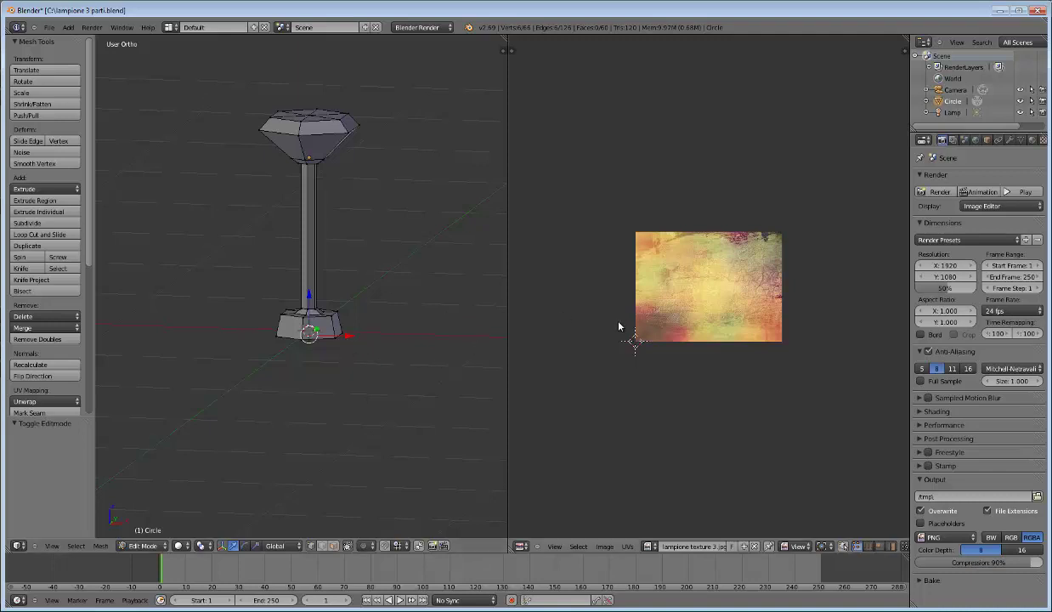
{"action": "key", "text": "r"}
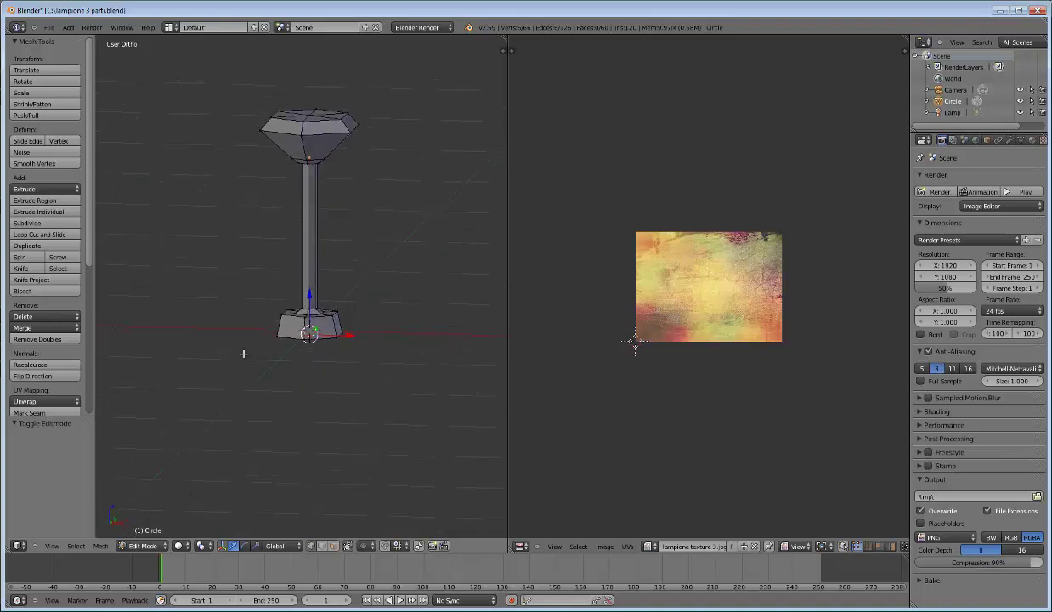
Step: Select the whole lamp mesh and unwrap it with Follow Active Quads
{"action": "key", "text": "a"}
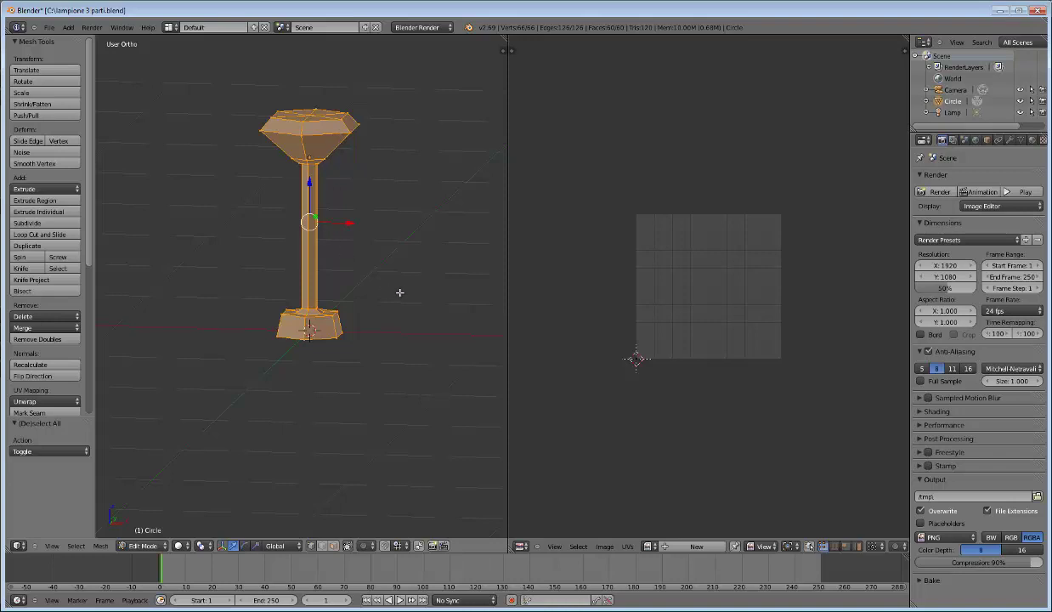
{"action": "key", "text": "u"}
{"action": "key", "text": "u"}
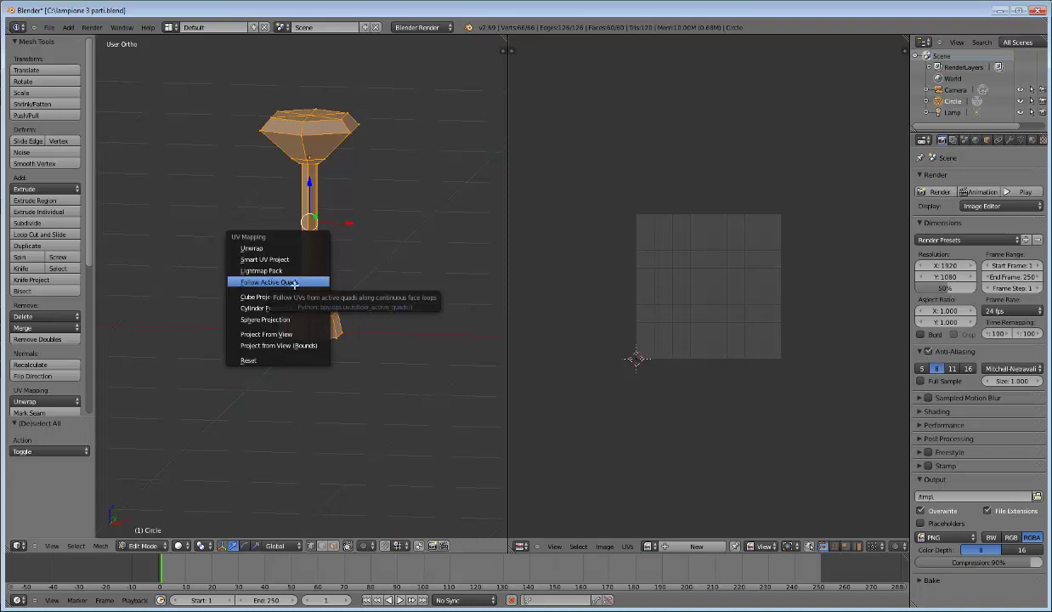
{"action": "left_click", "coordinate": [291, 282]}
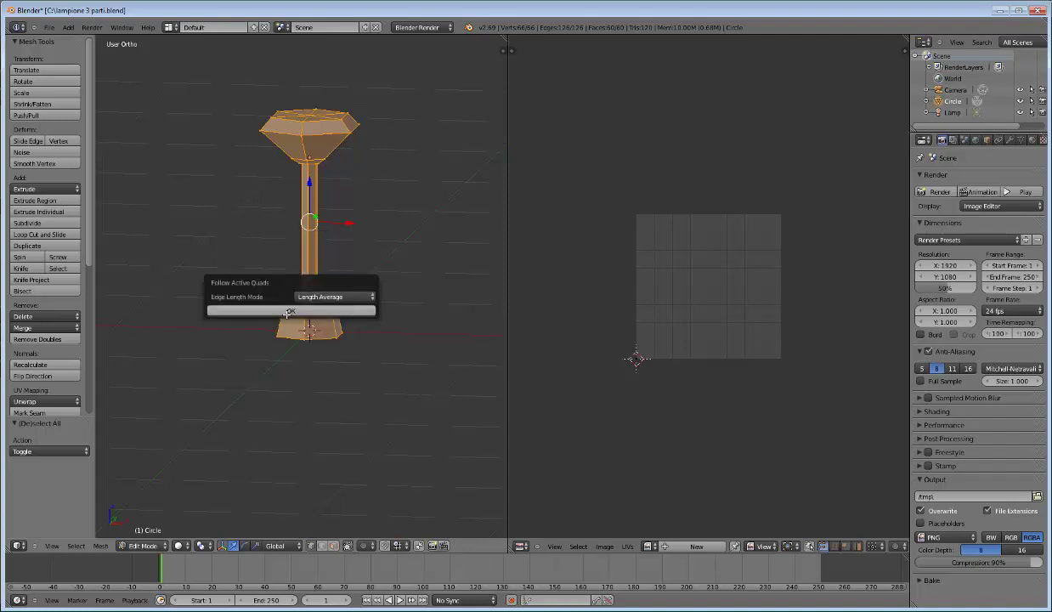
{"action": "left_click", "coordinate": [292, 311]}
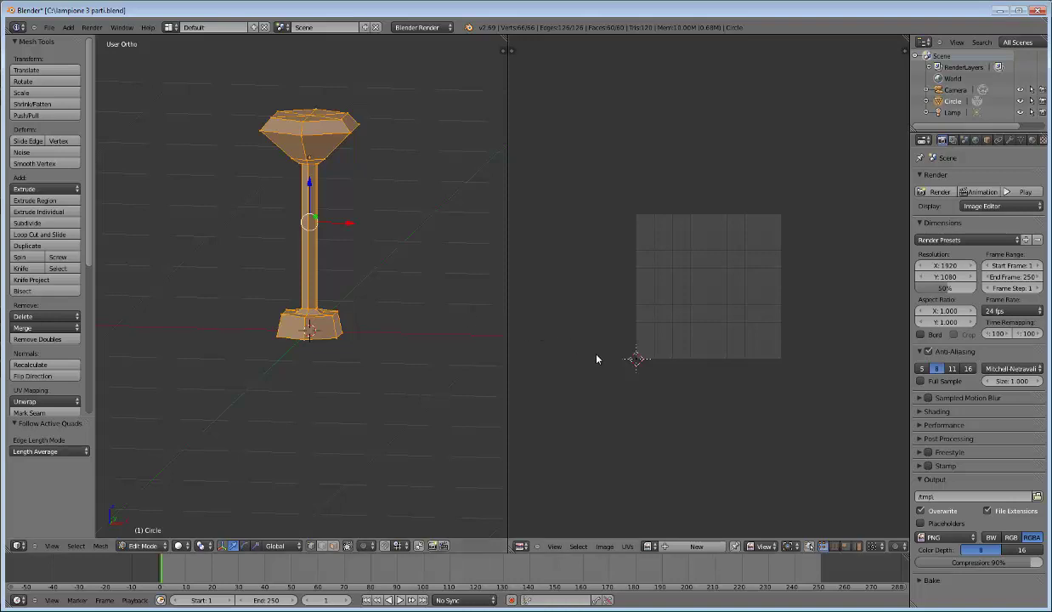
Step: Load lampione texture 3.jpg in the image editor and repeat the Follow Active Quads unwrap
{"action": "left_click", "coordinate": [627, 547]}
{"action": "left_click", "coordinate": [648, 547]}
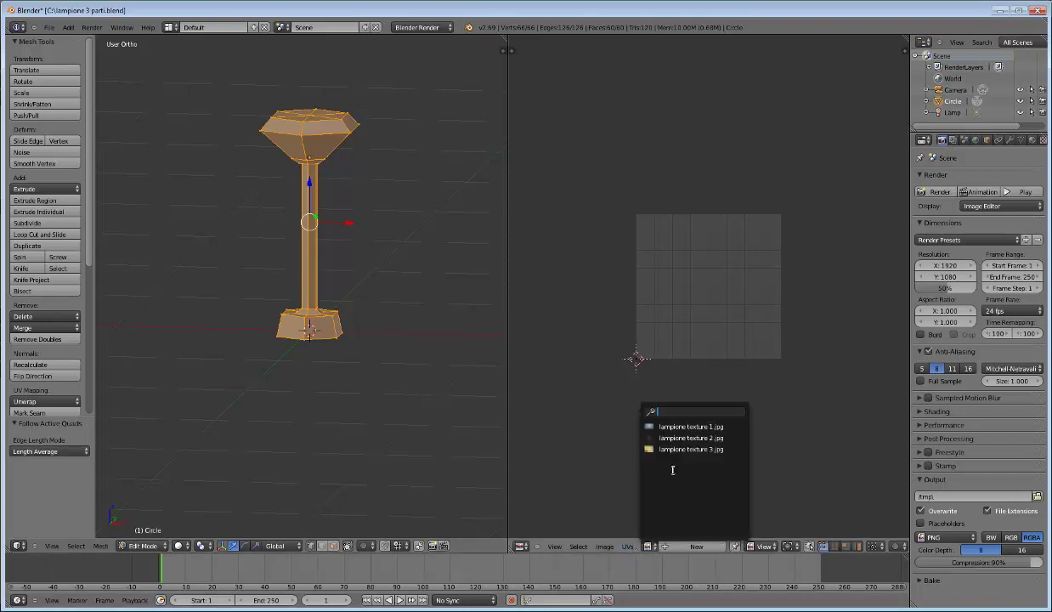
{"action": "left_click", "coordinate": [690, 449]}
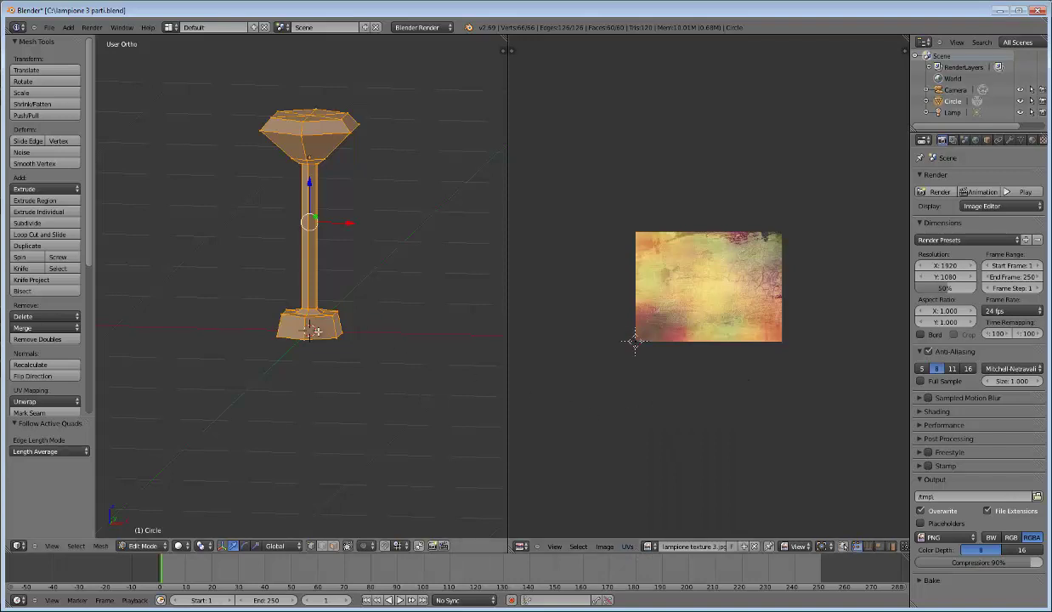
{"action": "key", "text": "u"}
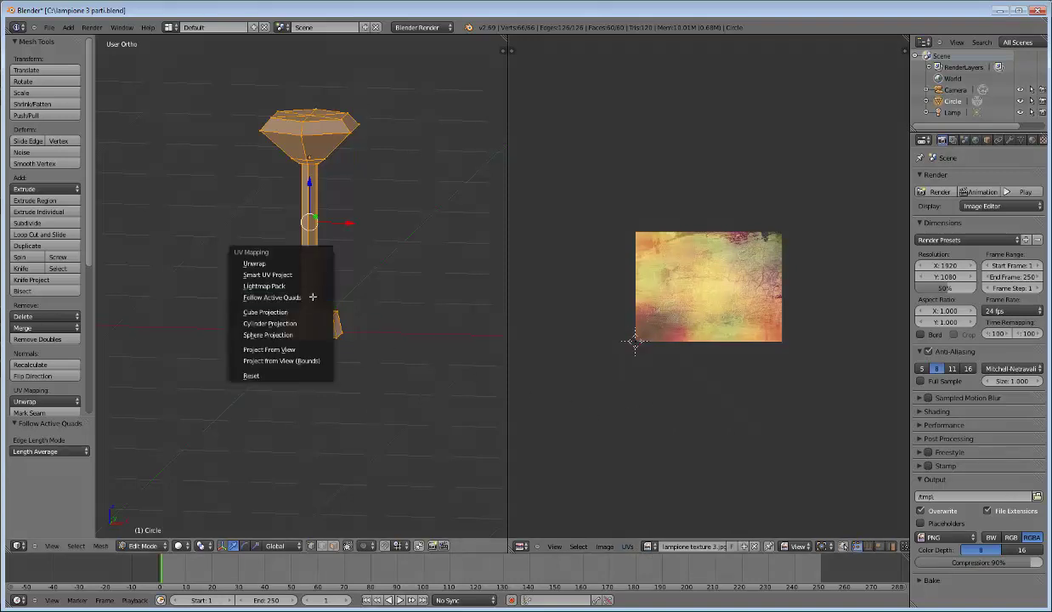
{"action": "left_click", "coordinate": [311, 297]}
{"action": "left_click", "coordinate": [312, 324]}
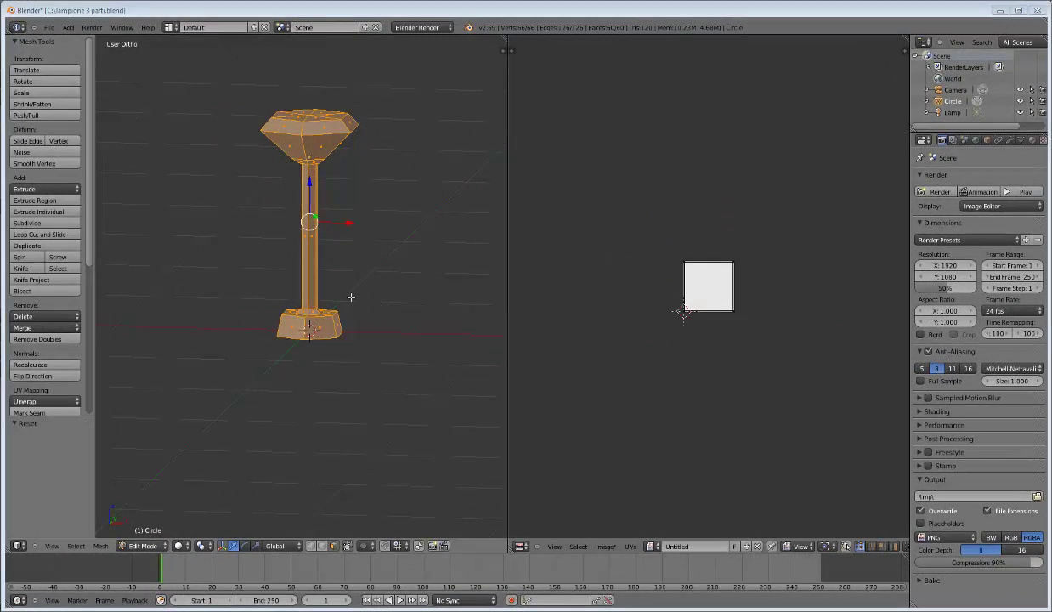
Step: Make a stem face active, reset all UVs, then re-unwrap with Follow Active Quads into a grid
{"action": "right_click", "coordinate": [316, 304]}
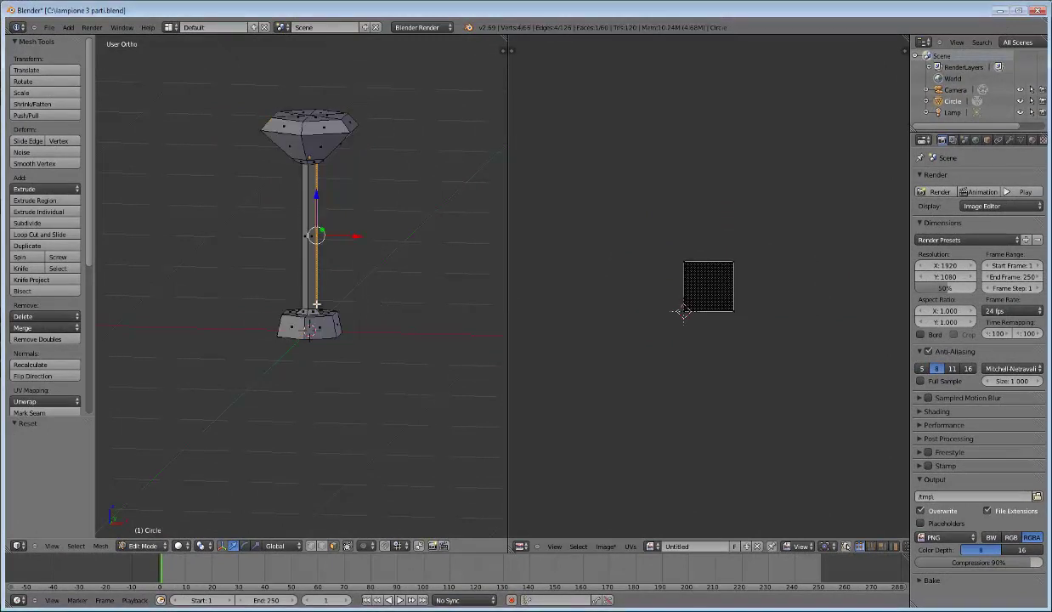
{"action": "key", "text": "a"}
{"action": "key", "text": "a"}
{"action": "key", "text": "u"}
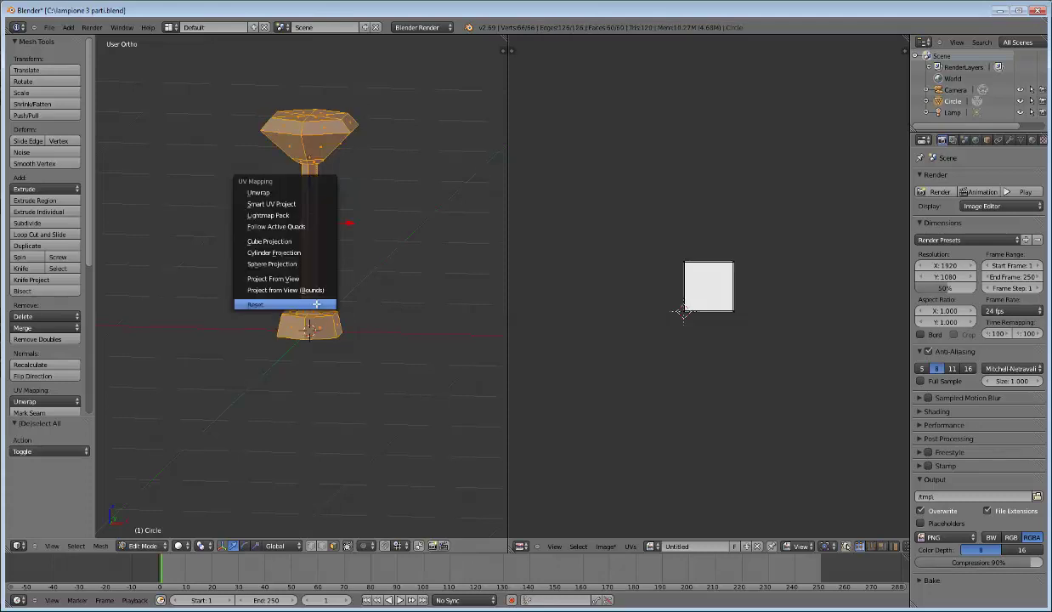
{"action": "left_click", "coordinate": [290, 303]}
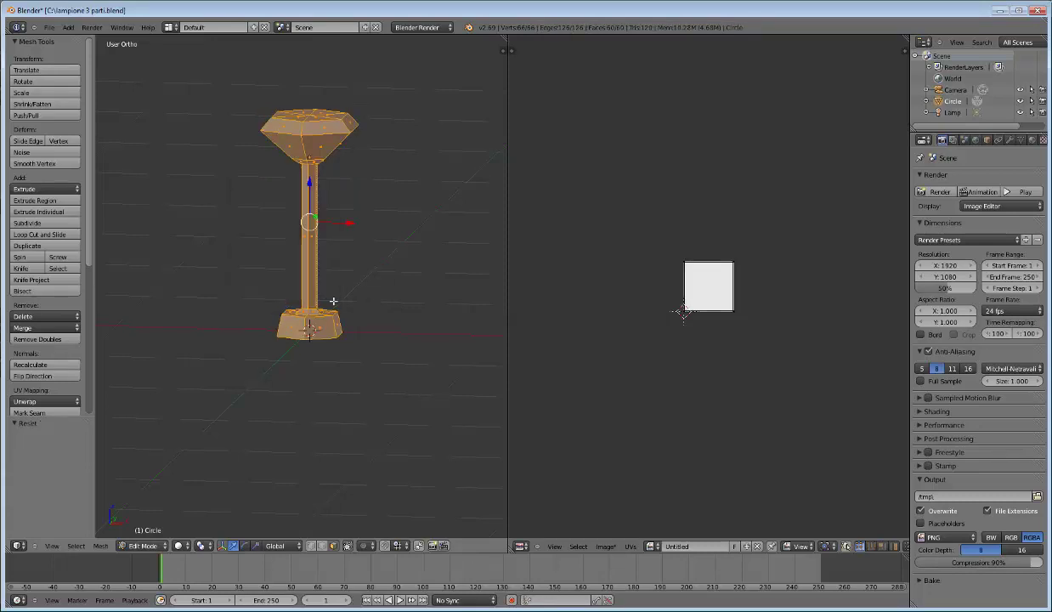
{"action": "key", "text": "u"}
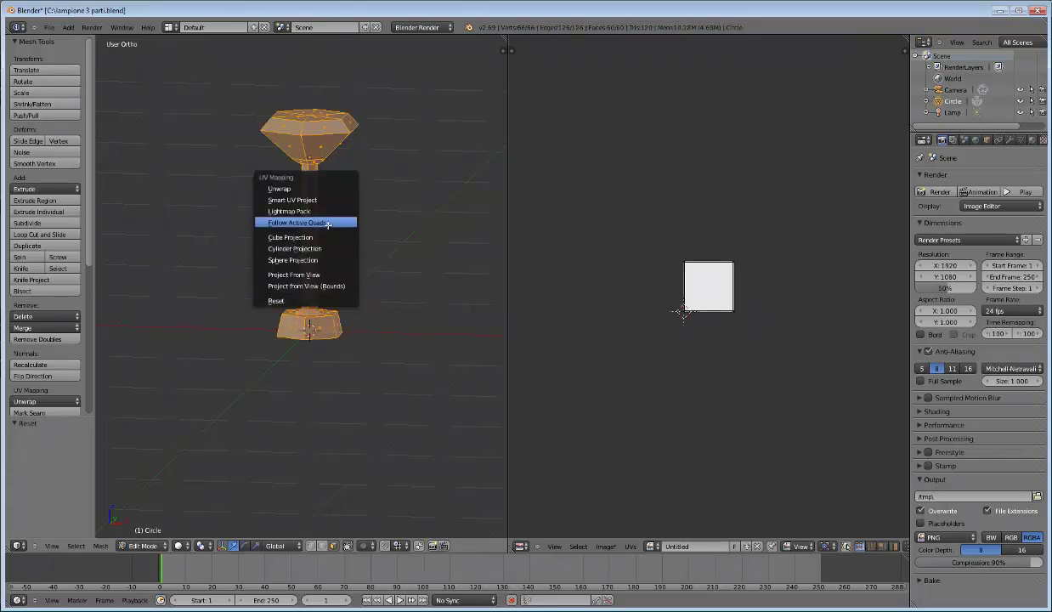
{"action": "left_click", "coordinate": [327, 224]}
{"action": "left_click", "coordinate": [330, 248]}
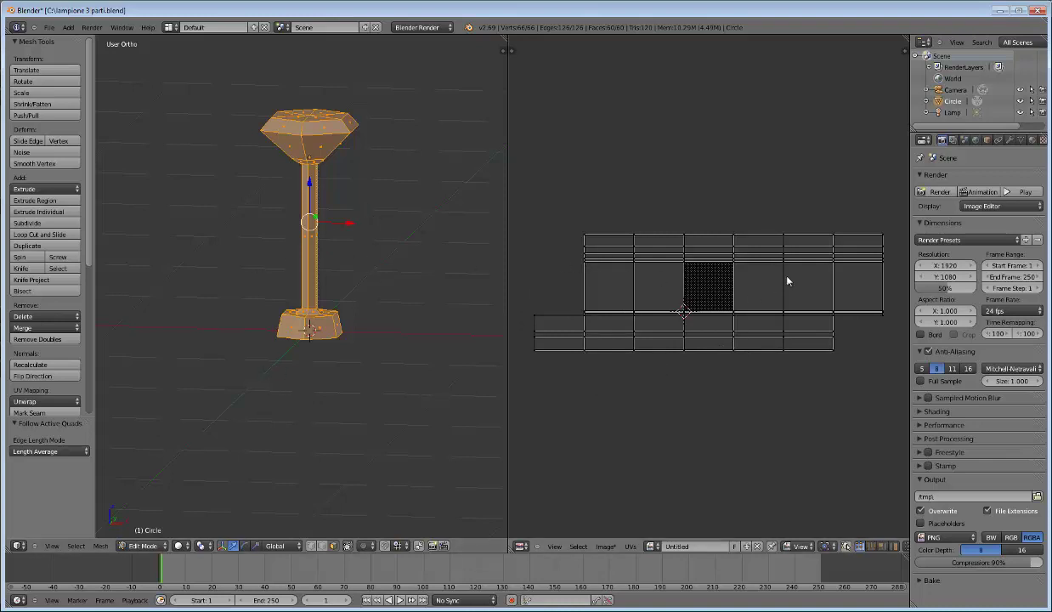
{"action": "middle_click_drag", "start_coordinate": [309, 211], "coordinate": [320, 197]}
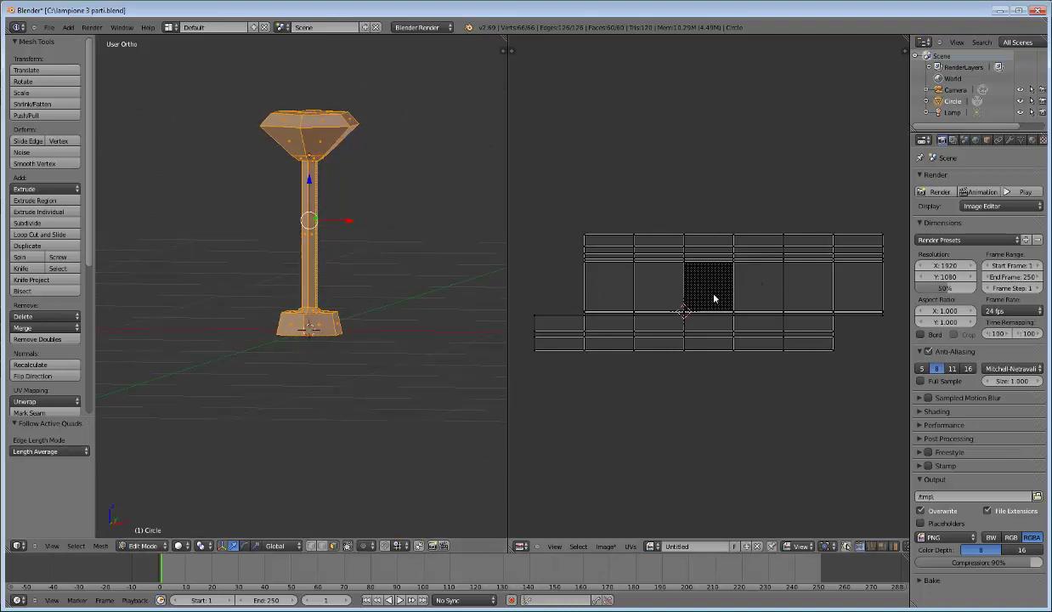
Step: Scale all UV faces to 0.113 horizontally and 0.324 vertically
{"action": "scroll", "coordinate": [709, 296], "scroll_direction": "up", "scroll_amount": 2}
{"action": "scroll", "coordinate": [708, 295], "scroll_direction": "down", "scroll_amount": 2}
{"action": "key", "text": "a"}
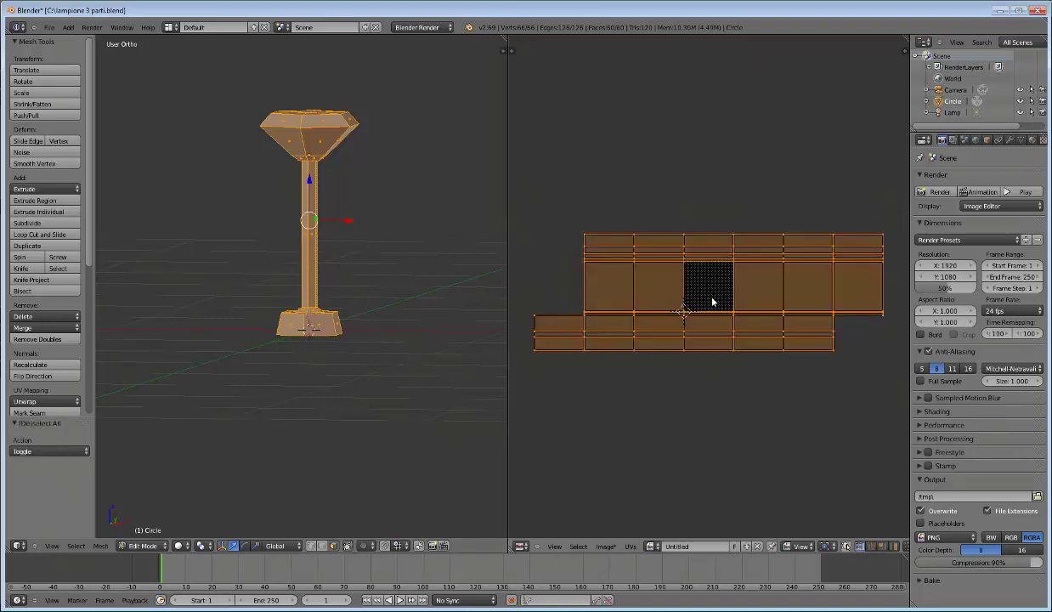
{"action": "key", "text": "s"}
{"action": "key", "text": "x"}
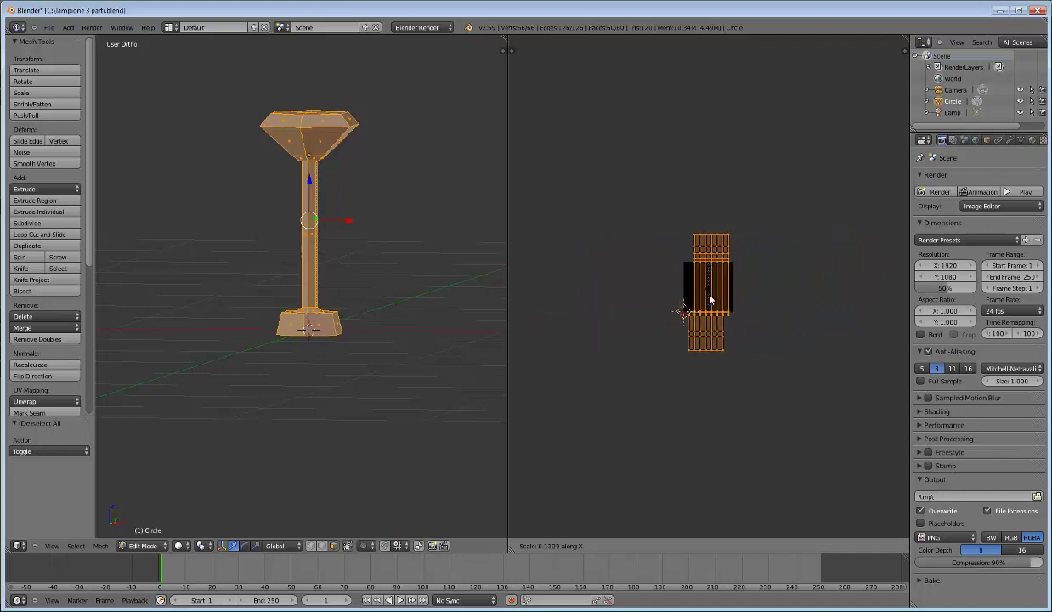
{"action": "left_click", "coordinate": [710, 299]}
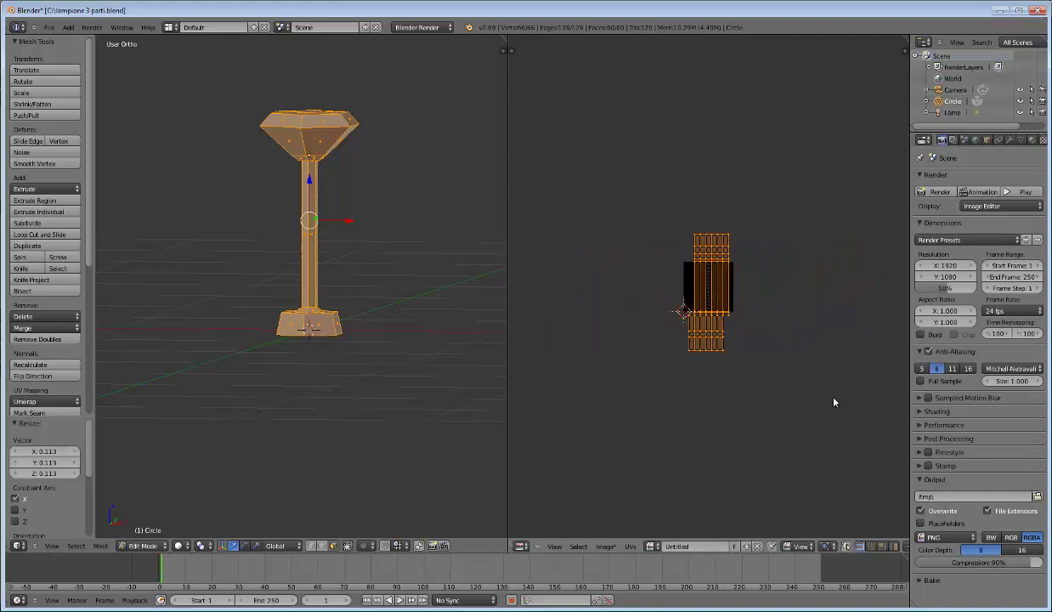
{"action": "key", "text": "s"}
{"action": "key", "text": "y"}
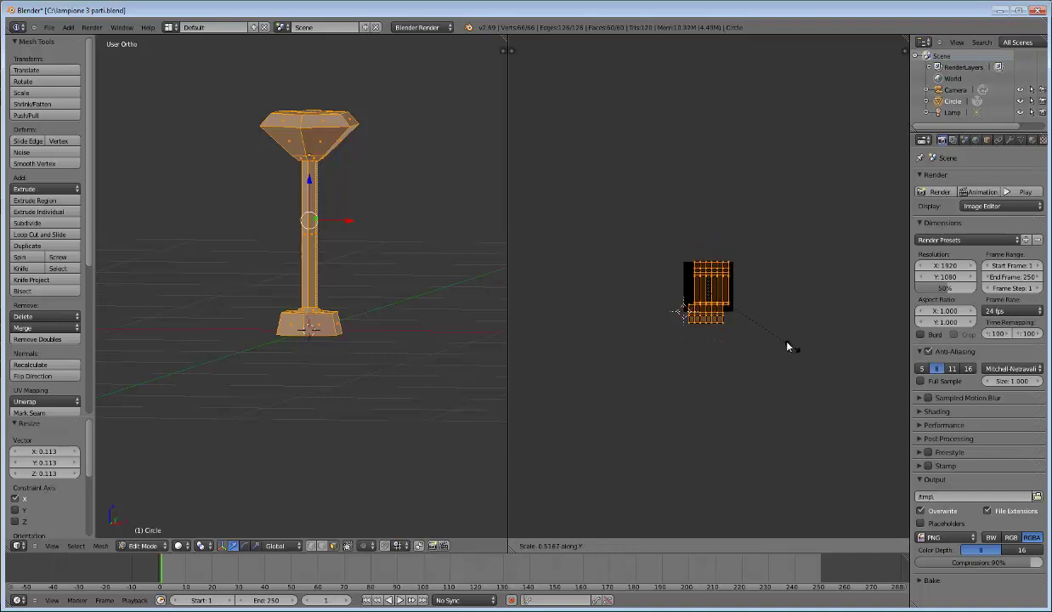
{"action": "left_click", "coordinate": [762, 322]}
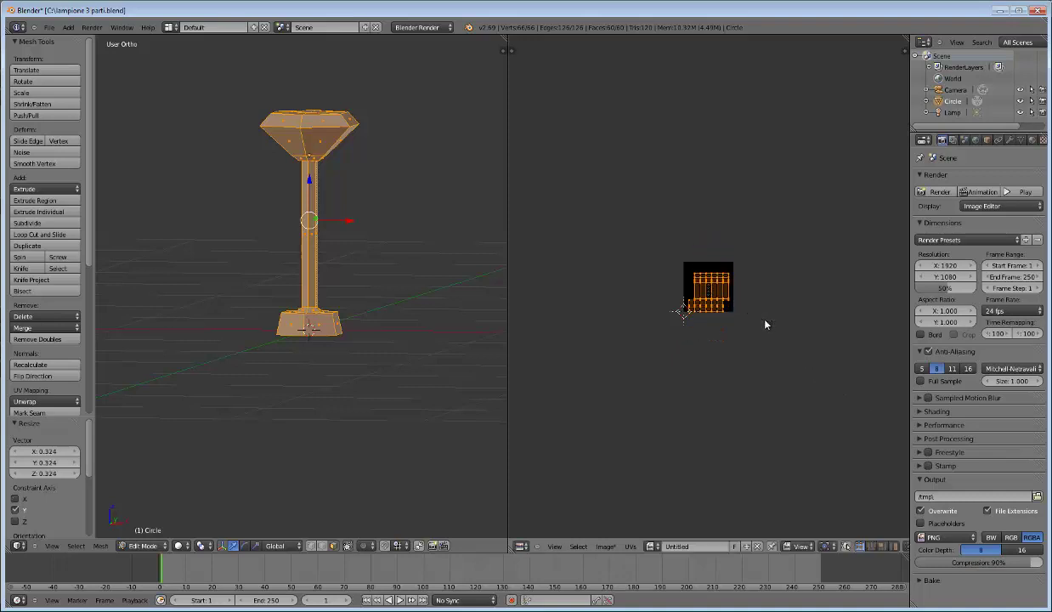
Step: Move the UV islands up inside the image and zoom in on them
{"action": "key", "text": "g"}
{"action": "left_click", "coordinate": [761, 314]}
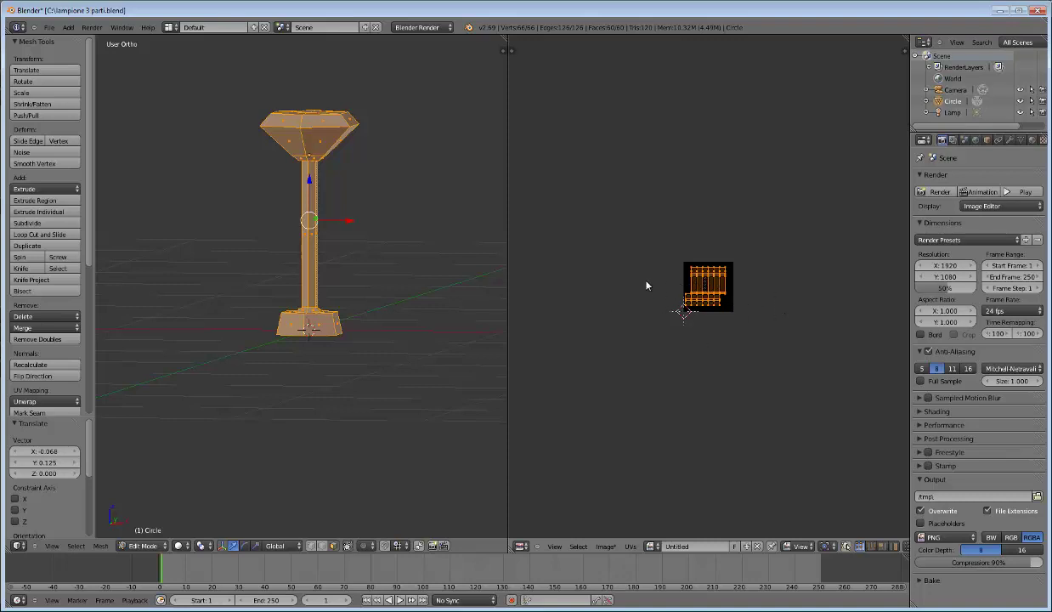
{"action": "scroll", "coordinate": [660, 281], "scroll_direction": "up", "scroll_amount": 5}
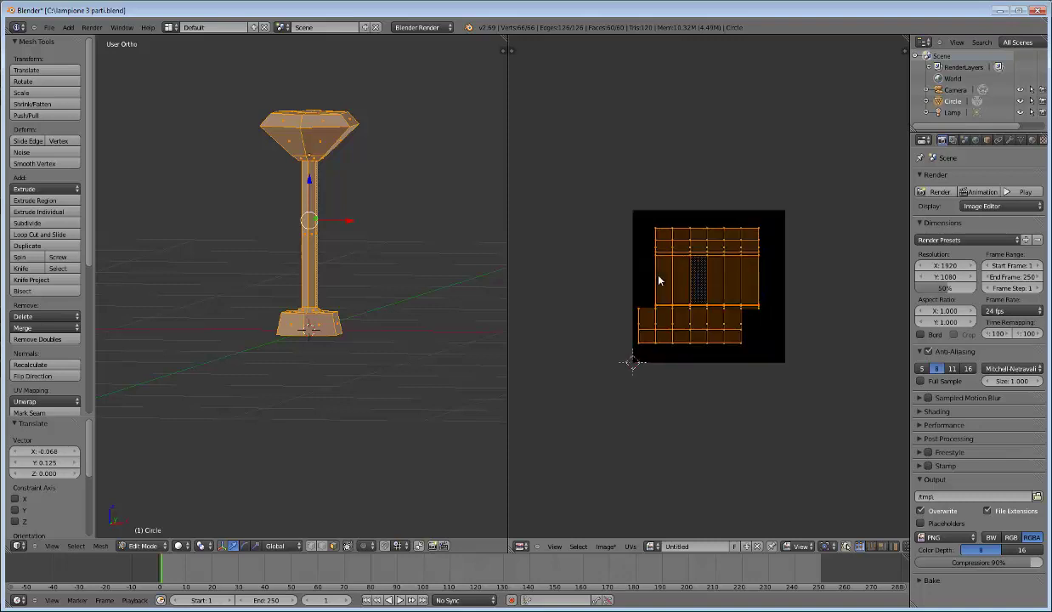
{"action": "scroll", "coordinate": [660, 281], "scroll_direction": "up", "scroll_amount": 2}
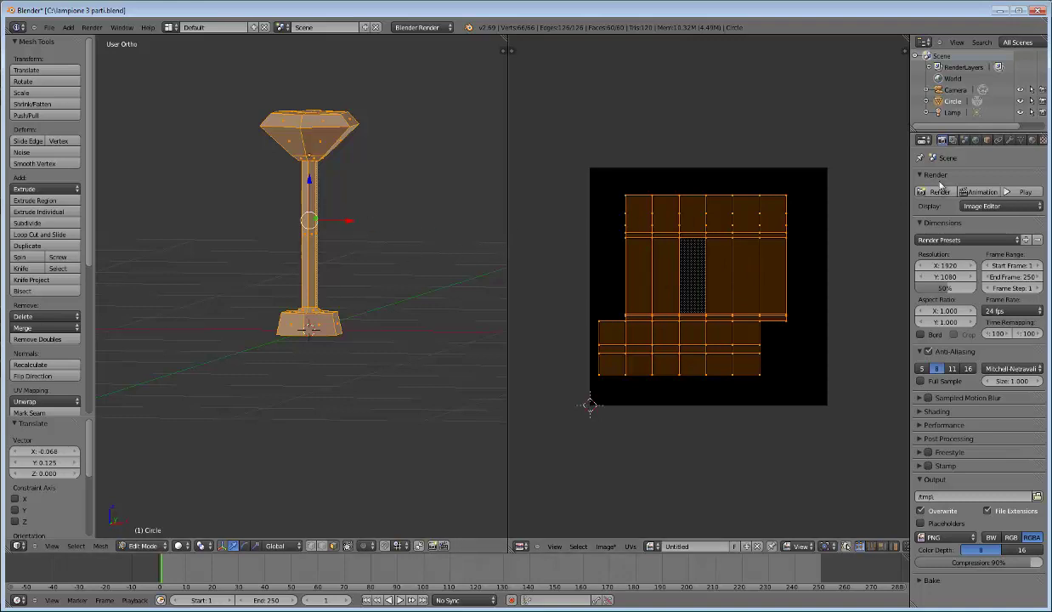
Step: Add three material slots to the lamp post in the Material settings
{"action": "left_click", "coordinate": [1032, 141]}
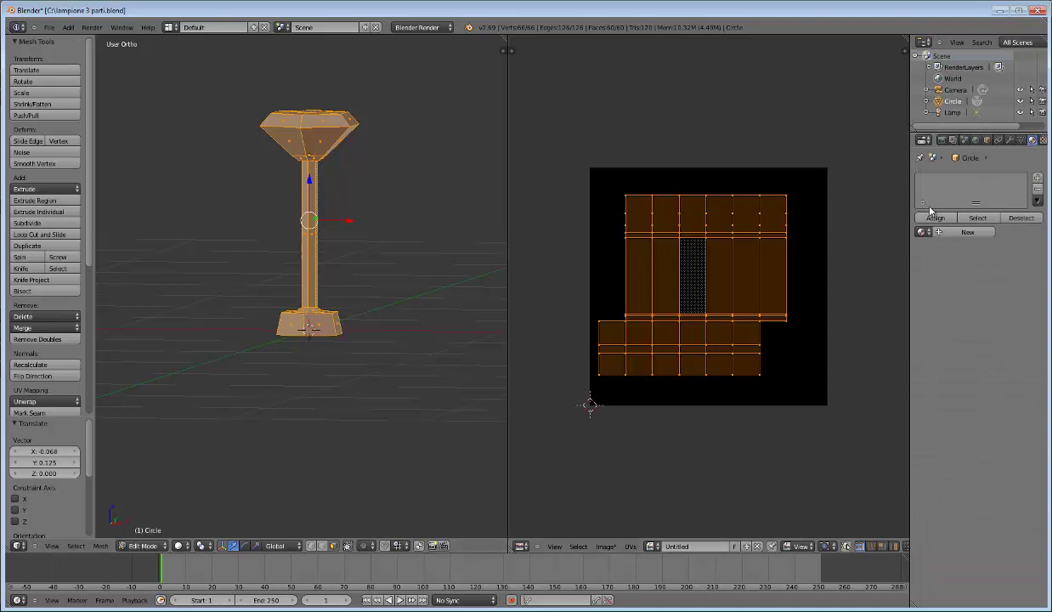
{"action": "left_click", "coordinate": [924, 231]}
{"action": "left_click", "coordinate": [1037, 180]}
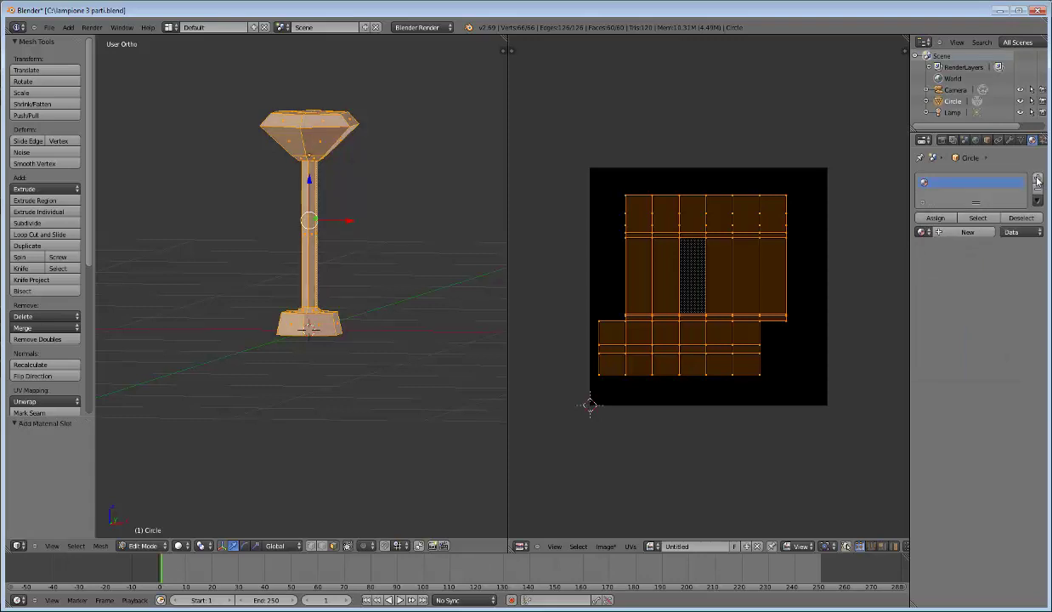
{"action": "left_click", "coordinate": [1036, 180]}
{"action": "left_click", "coordinate": [1036, 180]}
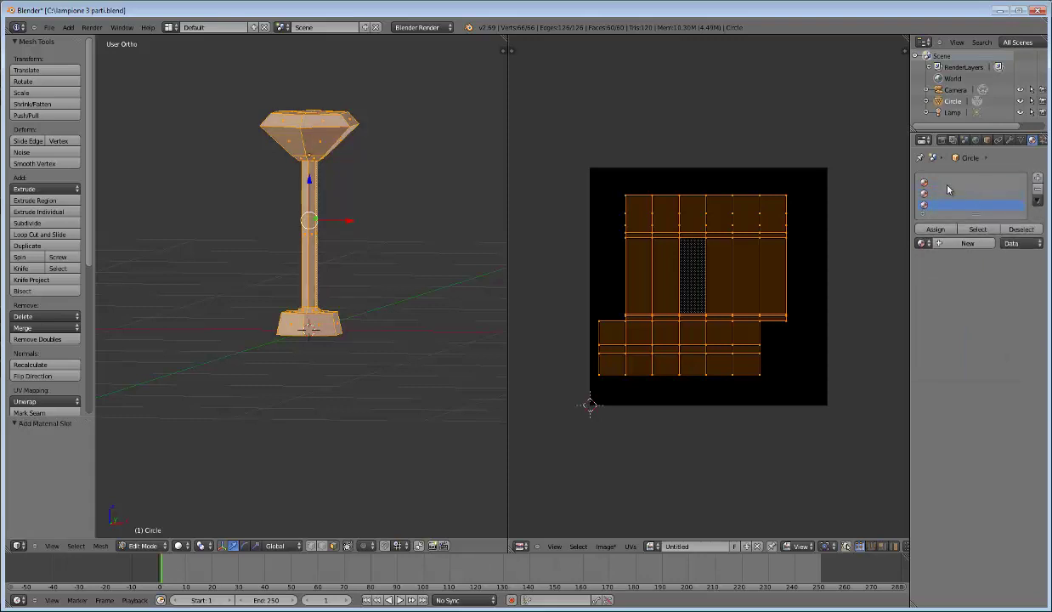
Step: Create a new material in the first slot named m1
{"action": "left_click", "coordinate": [939, 242]}
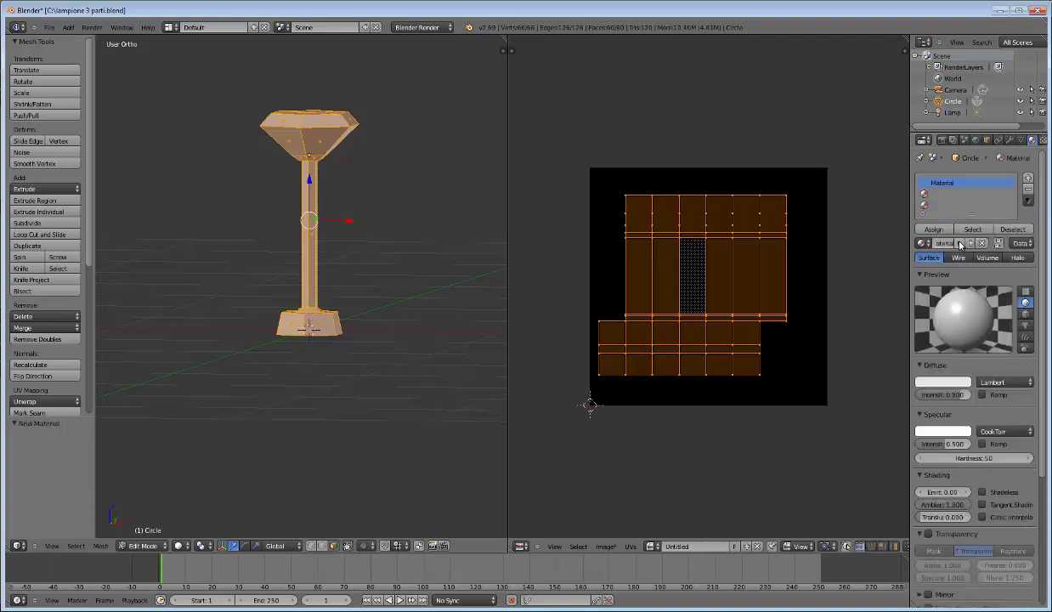
{"action": "left_click", "coordinate": [944, 243]}
{"action": "type", "text": "m1"}
{"action": "key", "text": "Return"}
Step: Create a new material in the second slot named m2
{"action": "left_click", "coordinate": [935, 193]}
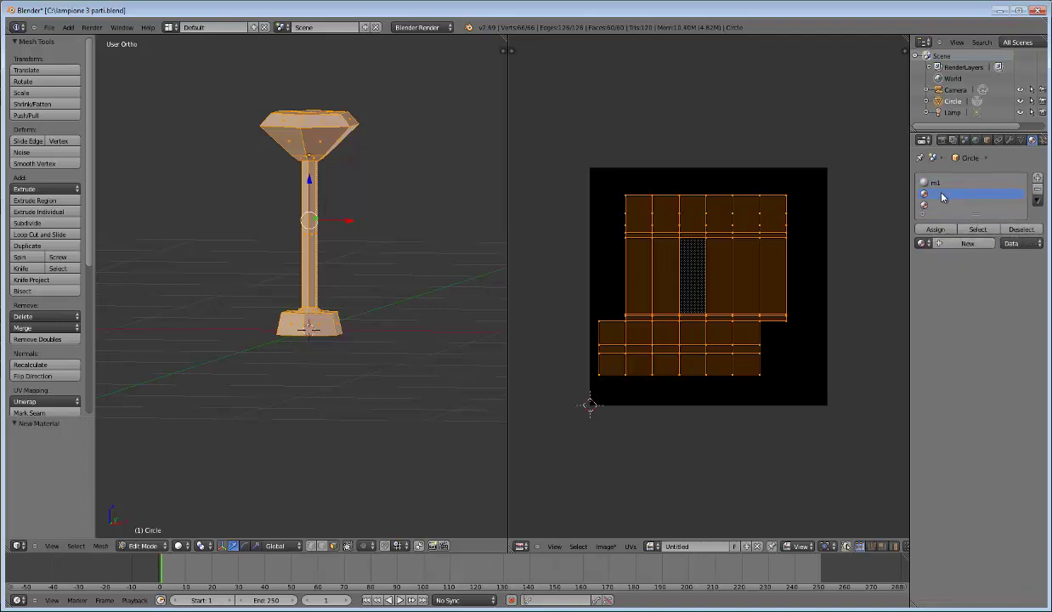
{"action": "left_click", "coordinate": [965, 244]}
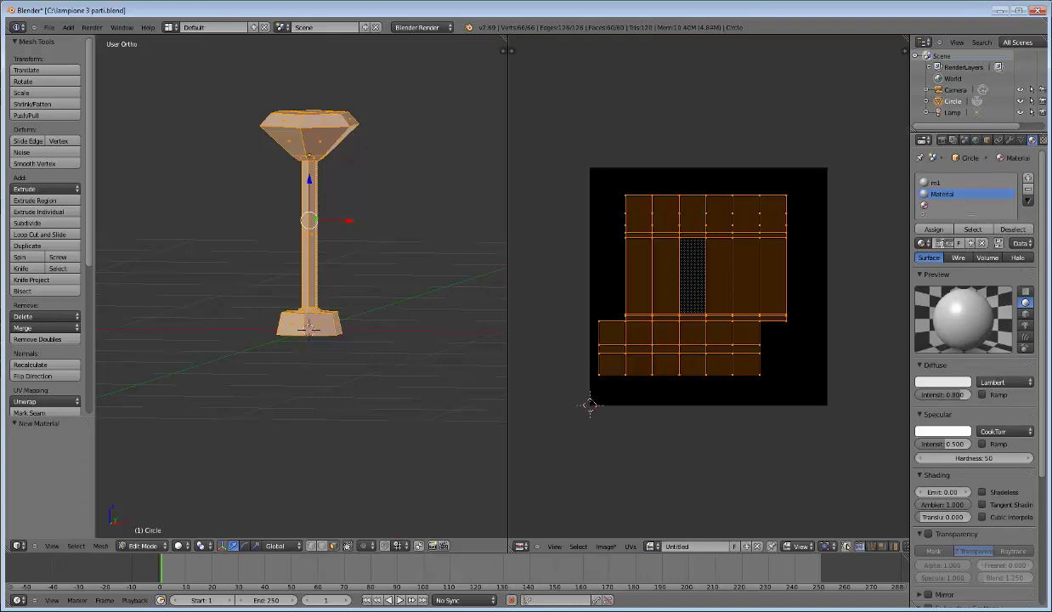
{"action": "type", "text": "m2"}
{"action": "key", "text": "Return"}
Step: Create material m3 in the third slot and turn on UV selection sync
{"action": "left_click", "coordinate": [931, 205]}
{"action": "left_click", "coordinate": [949, 245]}
{"action": "left_click", "coordinate": [948, 245]}
{"action": "type", "text": "m3"}
{"action": "key", "text": "Return"}
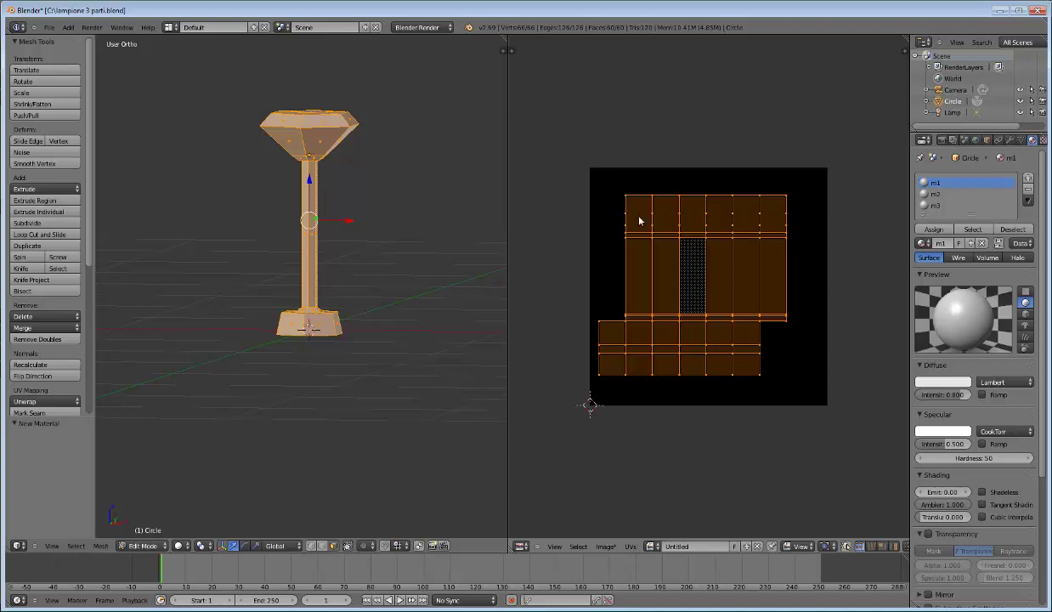
{"action": "middle_click_drag", "start_coordinate": [301, 130], "coordinate": [309, 156]}
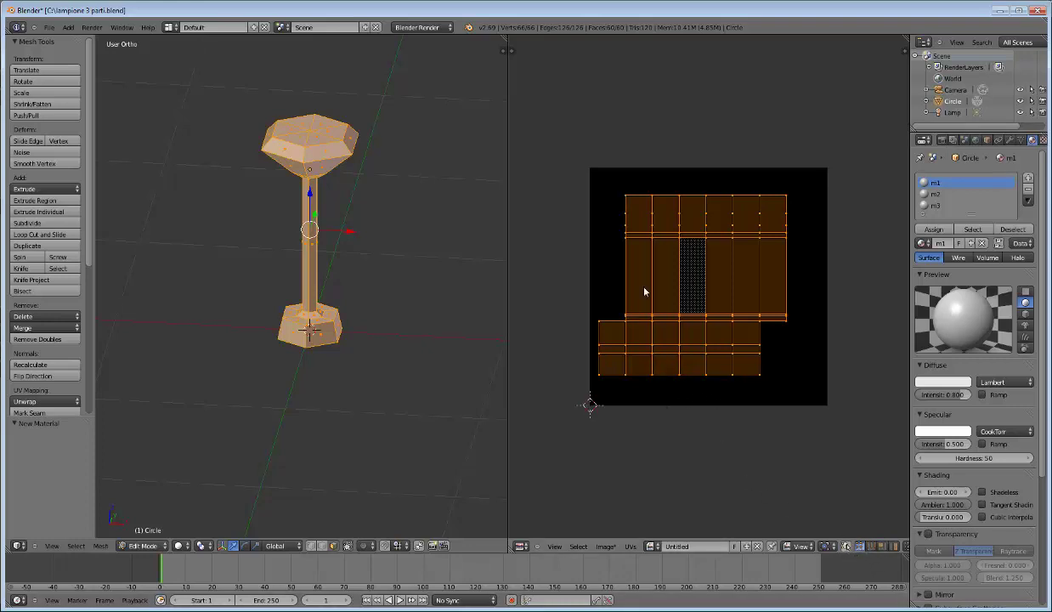
{"action": "left_click", "coordinate": [848, 547]}
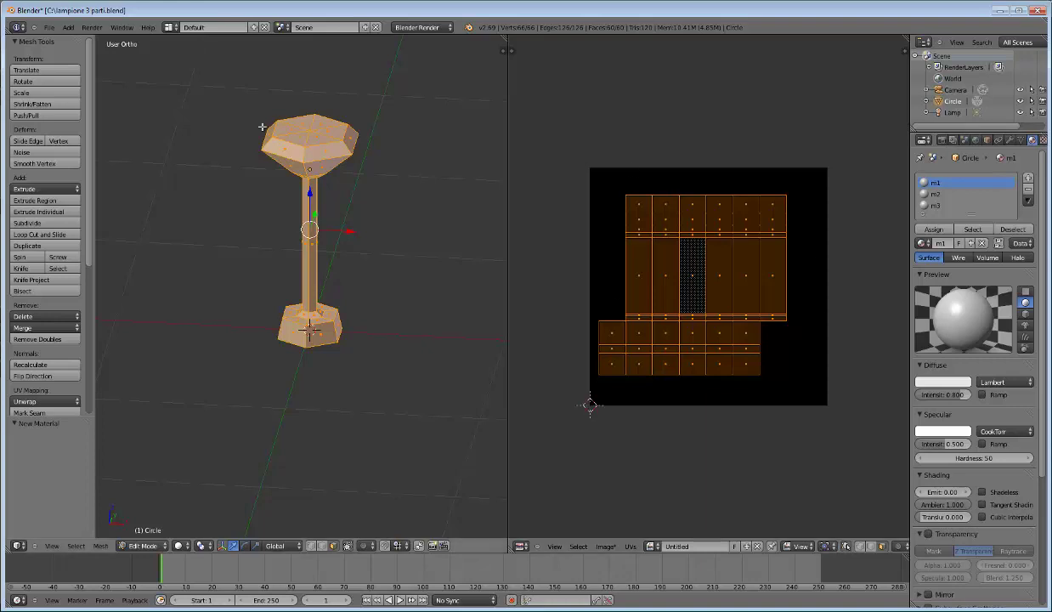
Step: Circle-select the top UV row and assign the base faces to material m3
{"action": "key", "text": "a"}
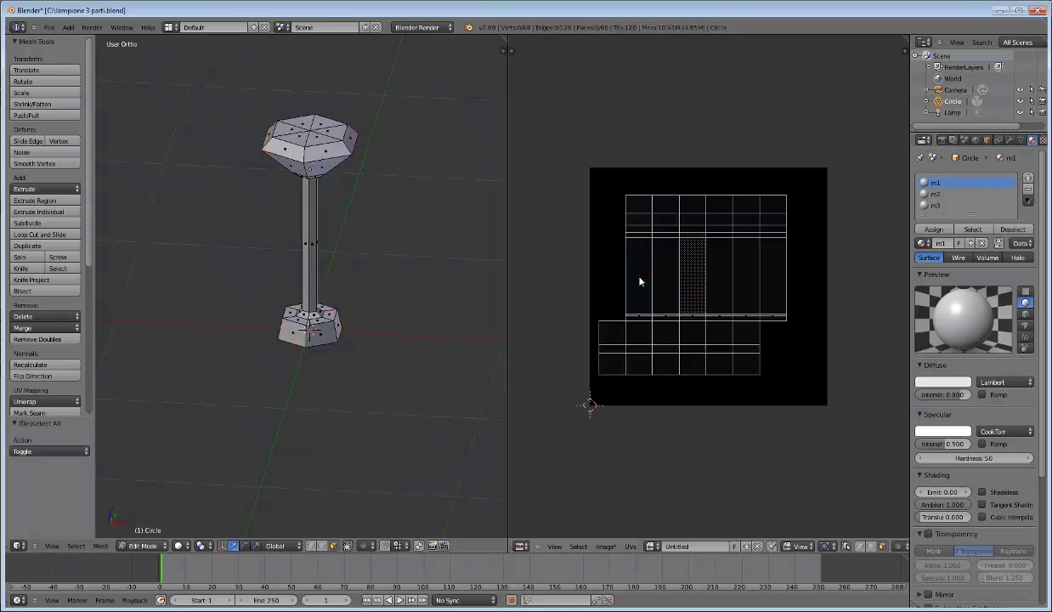
{"action": "key", "text": "c"}
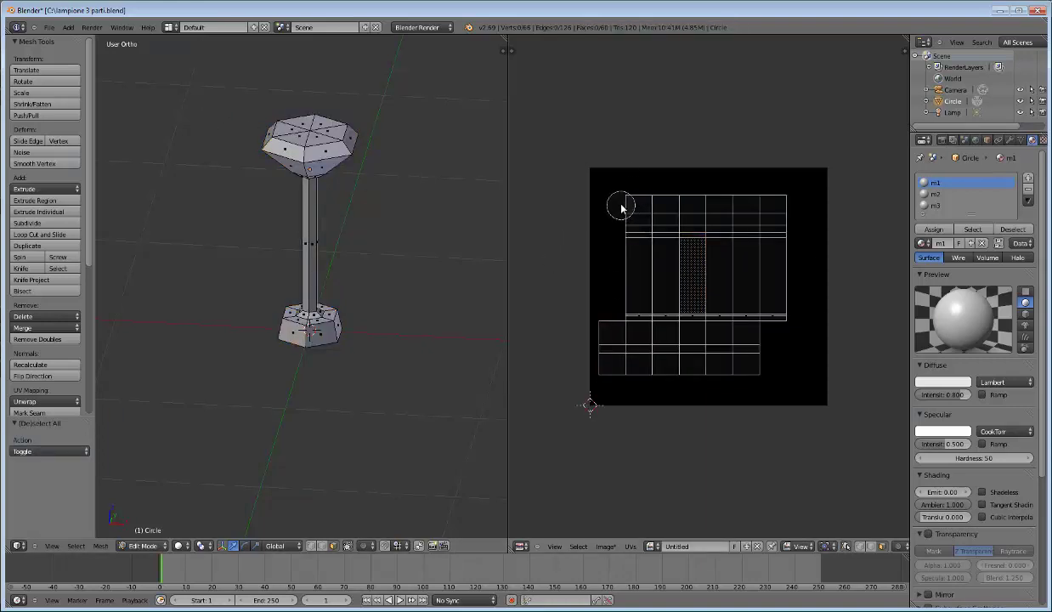
{"action": "mouse_move", "coordinate": [623, 204]}
{"action": "left_mouse_down"}
{"action": "mouse_move", "coordinate": [754, 207]}
{"action": "mouse_move", "coordinate": [633, 220]}
{"action": "mouse_move", "coordinate": [704, 226]}
{"action": "mouse_move", "coordinate": [662, 228]}
{"action": "mouse_move", "coordinate": [767, 224]}
{"action": "mouse_move", "coordinate": [679, 206]}
{"action": "left_mouse_up"}
{"action": "right_click", "coordinate": [679, 206]}
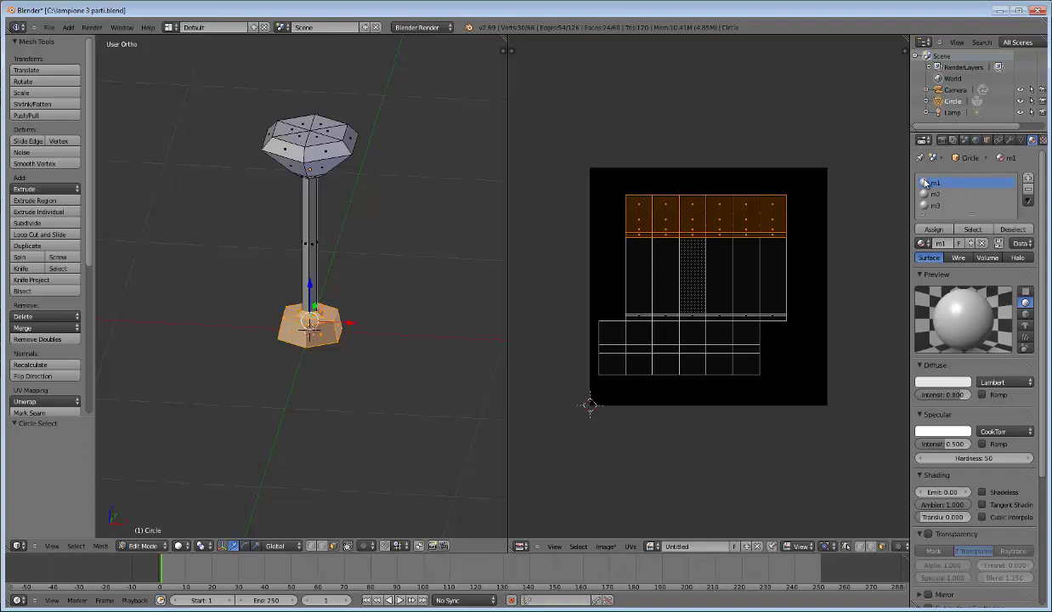
{"action": "left_click", "coordinate": [934, 231]}
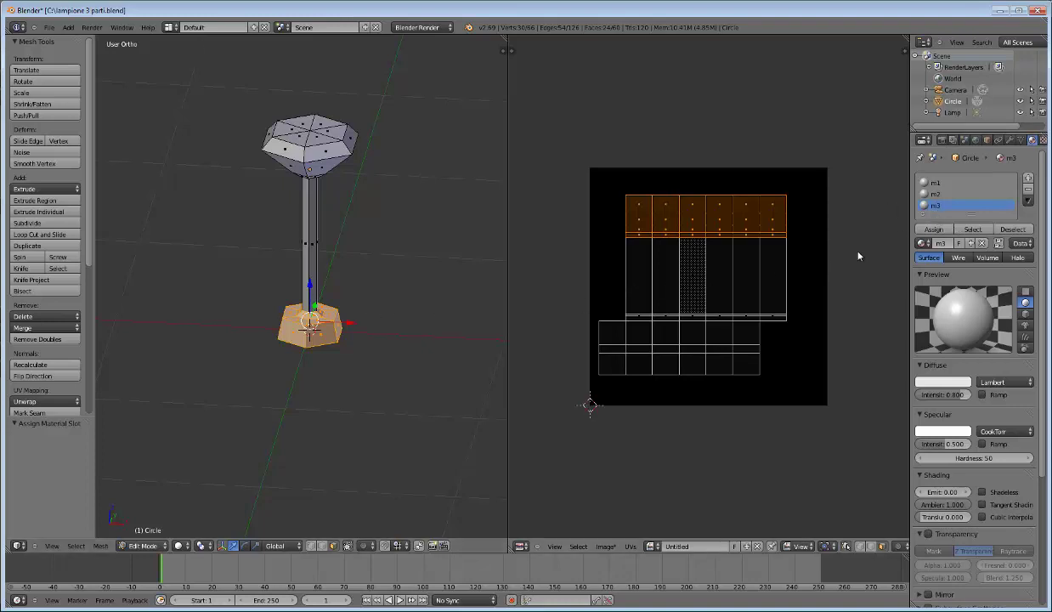
{"action": "left_click", "coordinate": [1010, 229]}
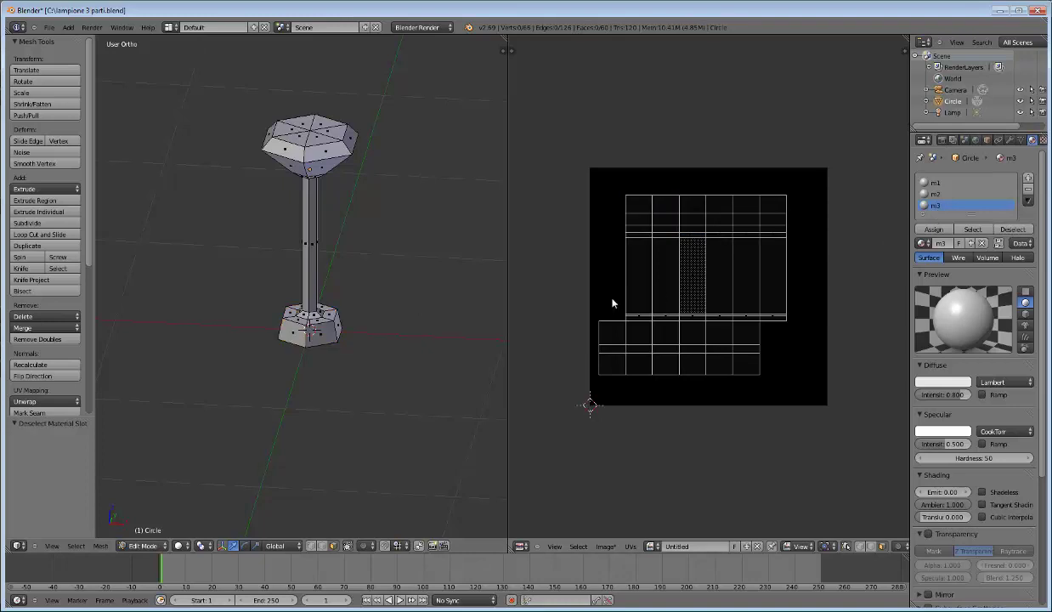
Step: Circle-select the middle UV row and assign the stem faces to material m2
{"action": "key", "text": "c"}
{"action": "mouse_move", "coordinate": [622, 273]}
{"action": "left_mouse_down"}
{"action": "mouse_move", "coordinate": [770, 275]}
{"action": "mouse_move", "coordinate": [728, 312]}
{"action": "mouse_move", "coordinate": [633, 292]}
{"action": "left_mouse_up"}
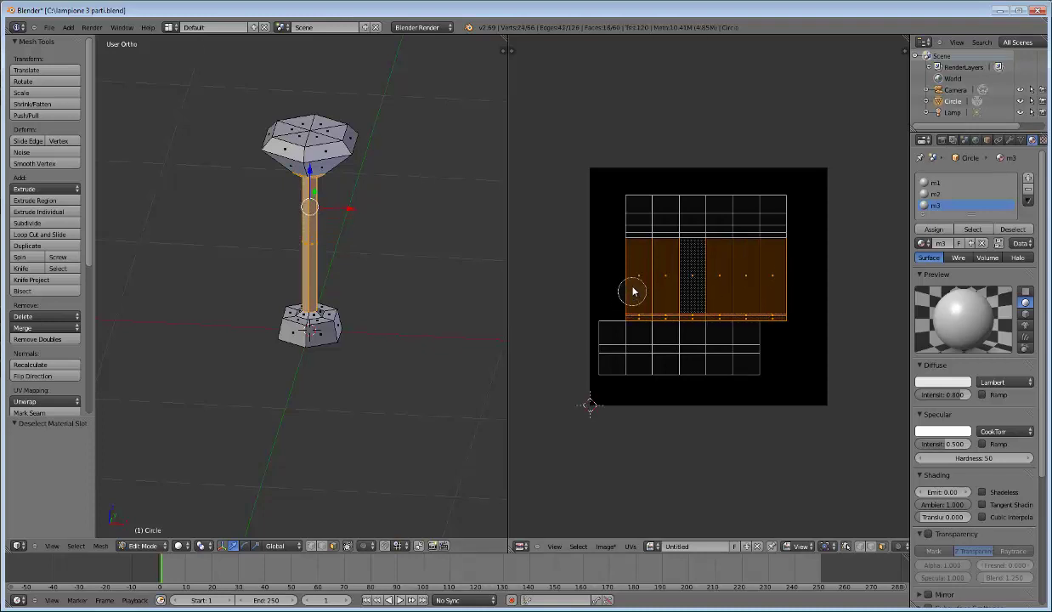
{"action": "right_click", "coordinate": [692, 277]}
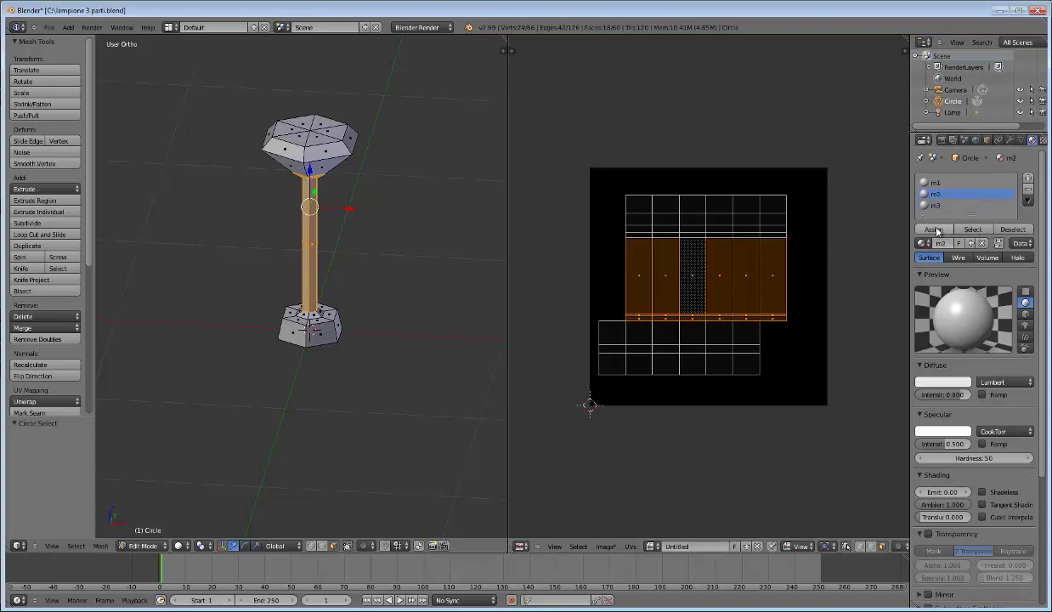
{"action": "left_click", "coordinate": [934, 230]}
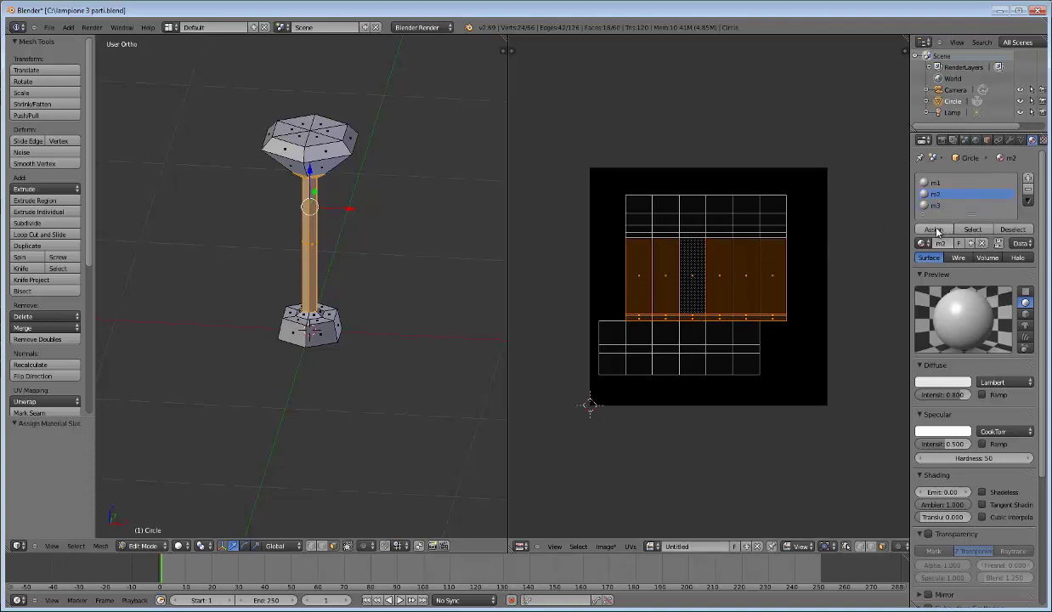
{"action": "left_click", "coordinate": [1011, 230]}
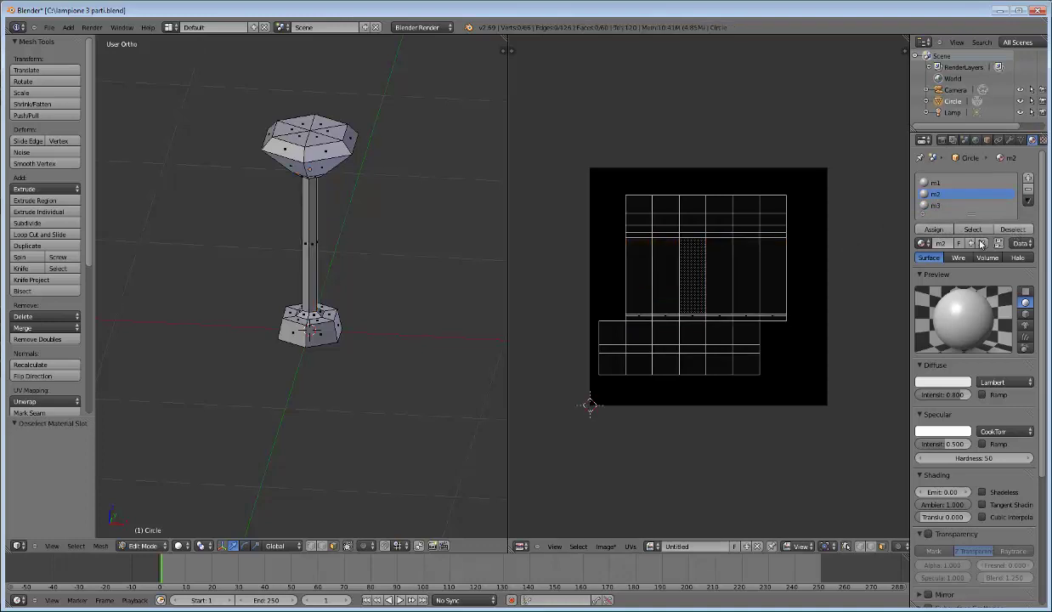
Step: Circle-select the bottom UV strip and assign the head faces to material m1
{"action": "key", "text": "c"}
{"action": "mouse_move", "coordinate": [597, 343]}
{"action": "left_mouse_down"}
{"action": "mouse_move", "coordinate": [749, 343]}
{"action": "mouse_move", "coordinate": [752, 367]}
{"action": "mouse_move", "coordinate": [604, 357]}
{"action": "left_mouse_up"}
{"action": "right_click", "coordinate": [603, 357]}
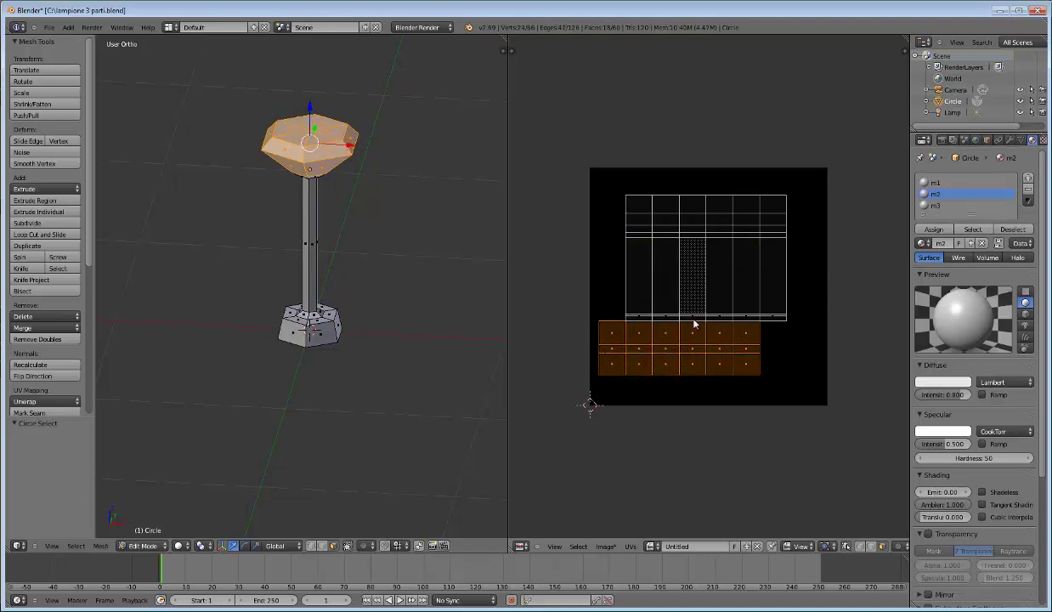
{"action": "left_click", "coordinate": [934, 230]}
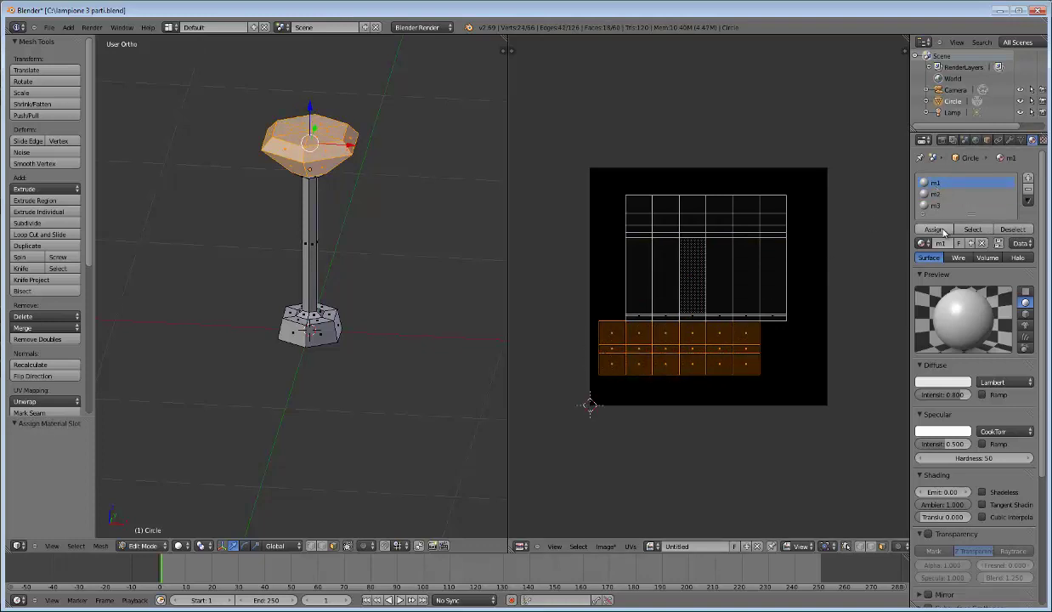
Step: Select and deselect each material's faces to confirm head m1, stem m2 and base m3
{"action": "left_click", "coordinate": [1001, 230]}
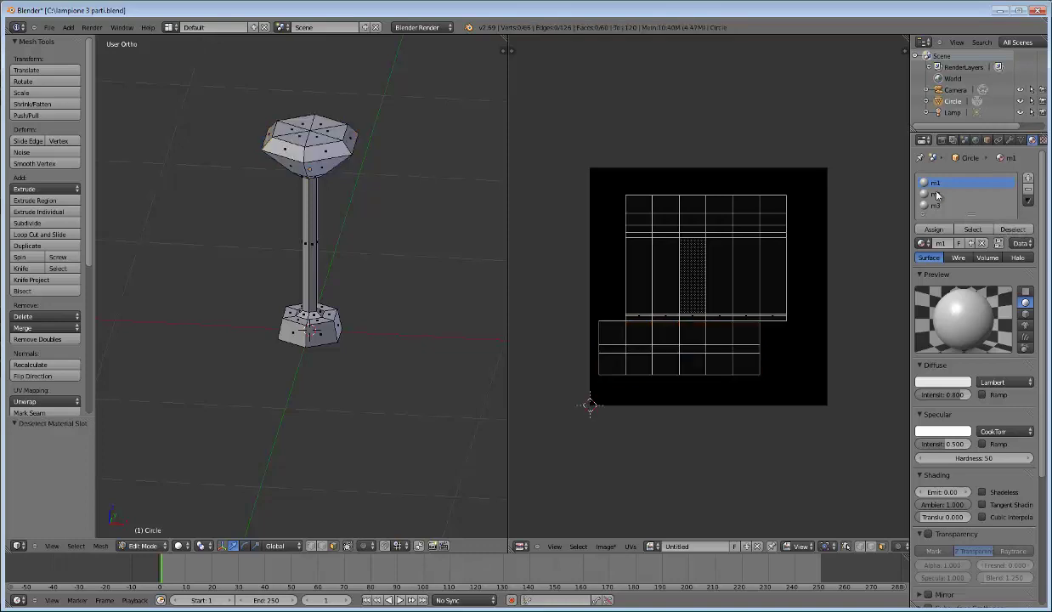
{"action": "left_click", "coordinate": [973, 229]}
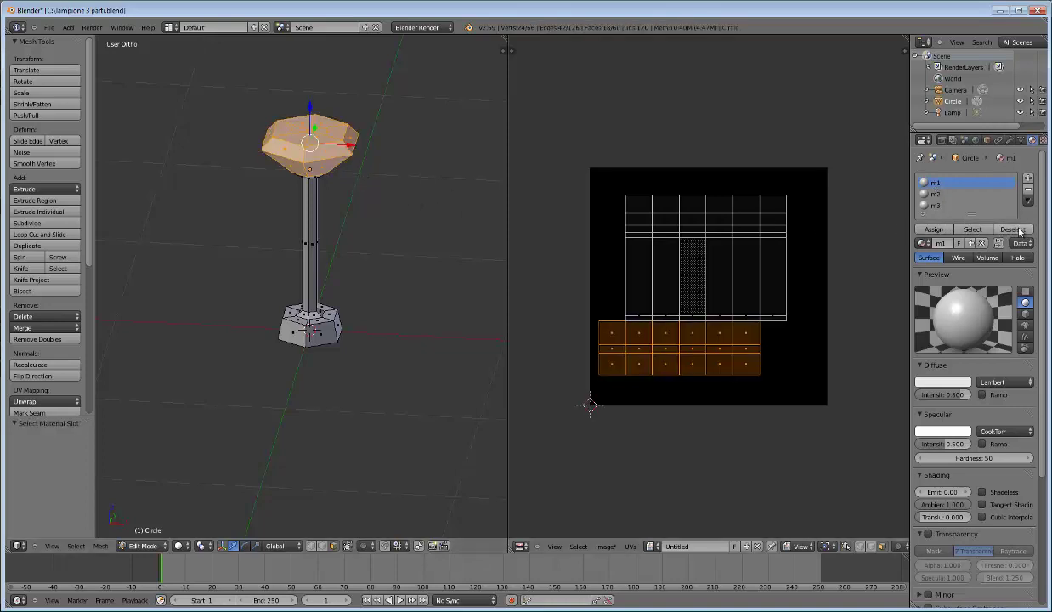
{"action": "left_click", "coordinate": [1009, 230]}
{"action": "left_click", "coordinate": [973, 230]}
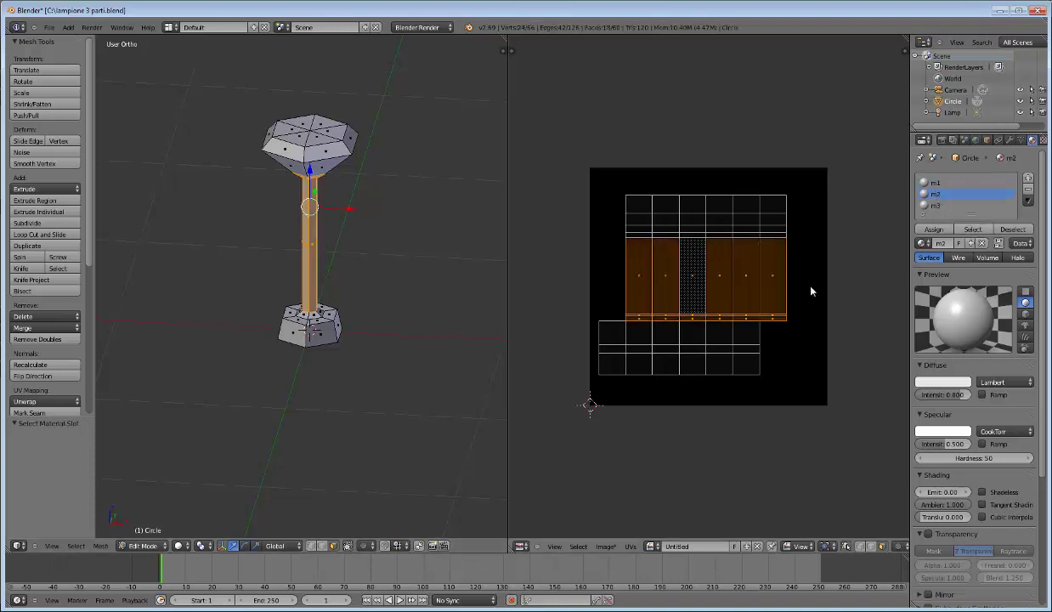
{"action": "left_click", "coordinate": [1011, 229]}
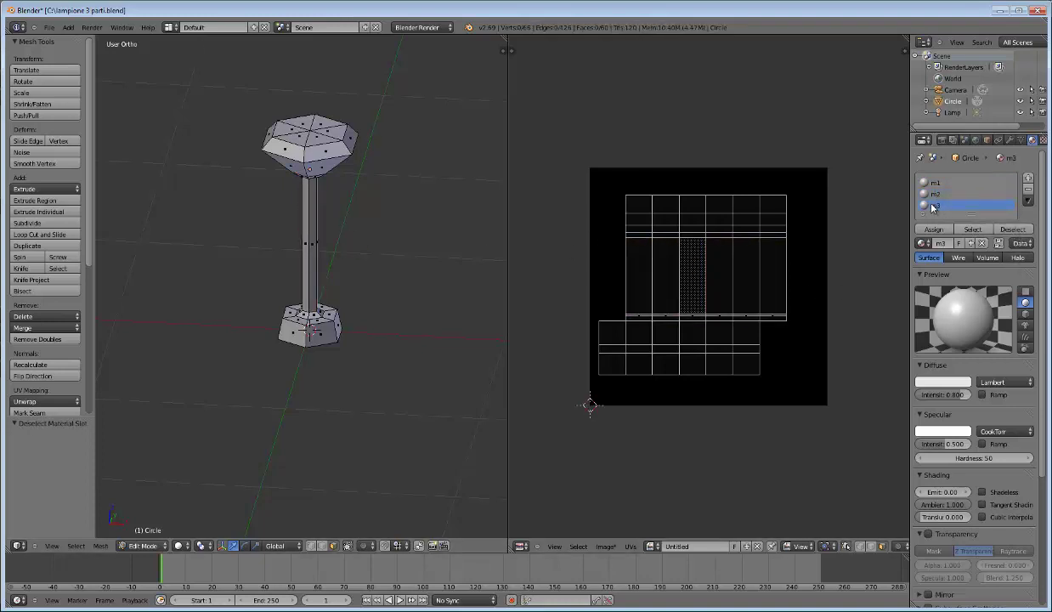
{"action": "left_click", "coordinate": [973, 229]}
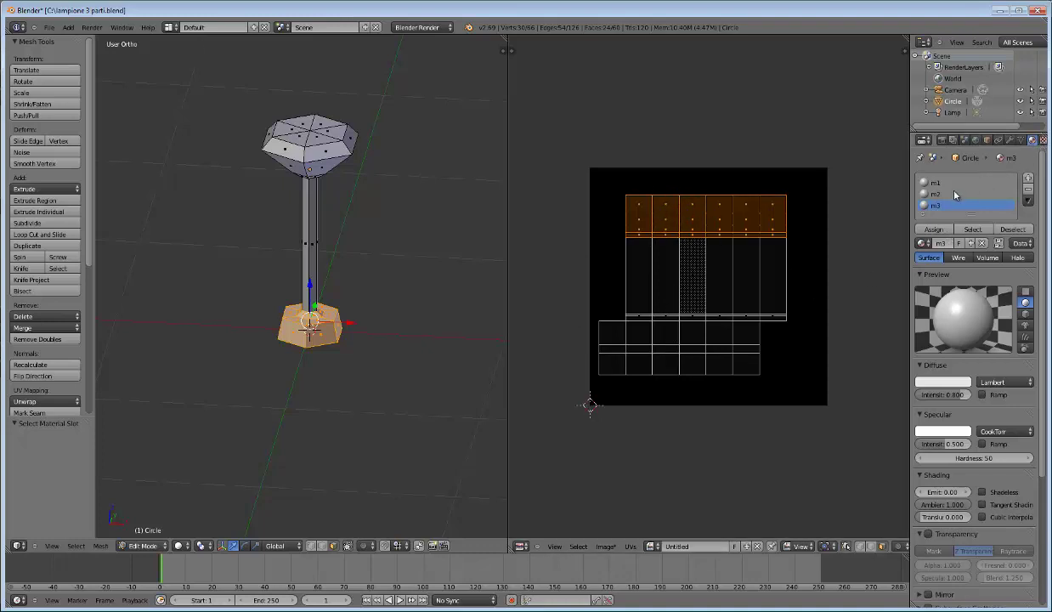
Step: Add a new Image or Movie texture using lampione texture 1.jpg
{"action": "left_click", "coordinate": [1043, 141]}
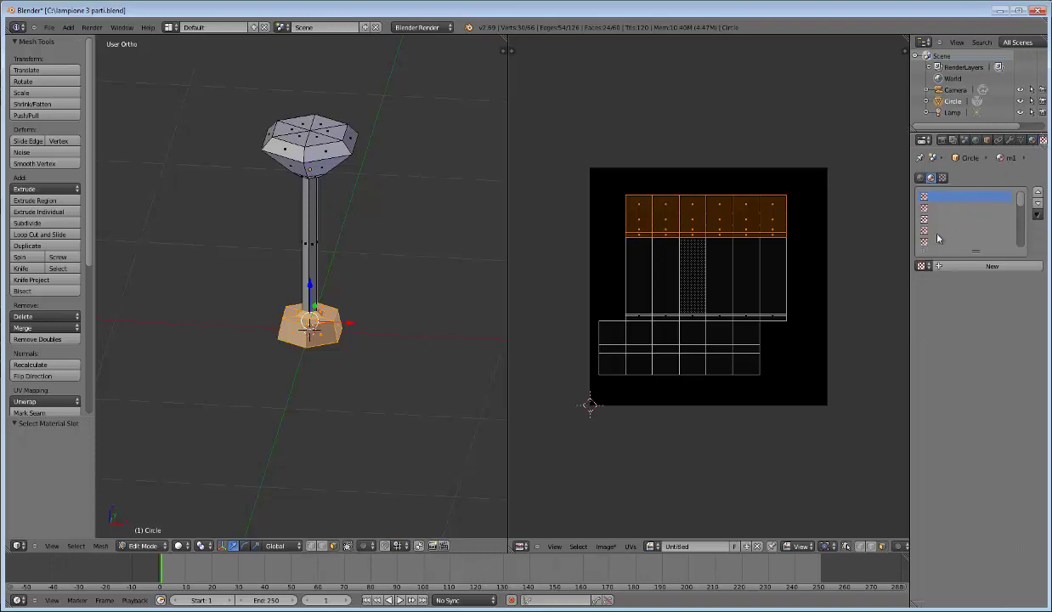
{"action": "left_click", "coordinate": [969, 259]}
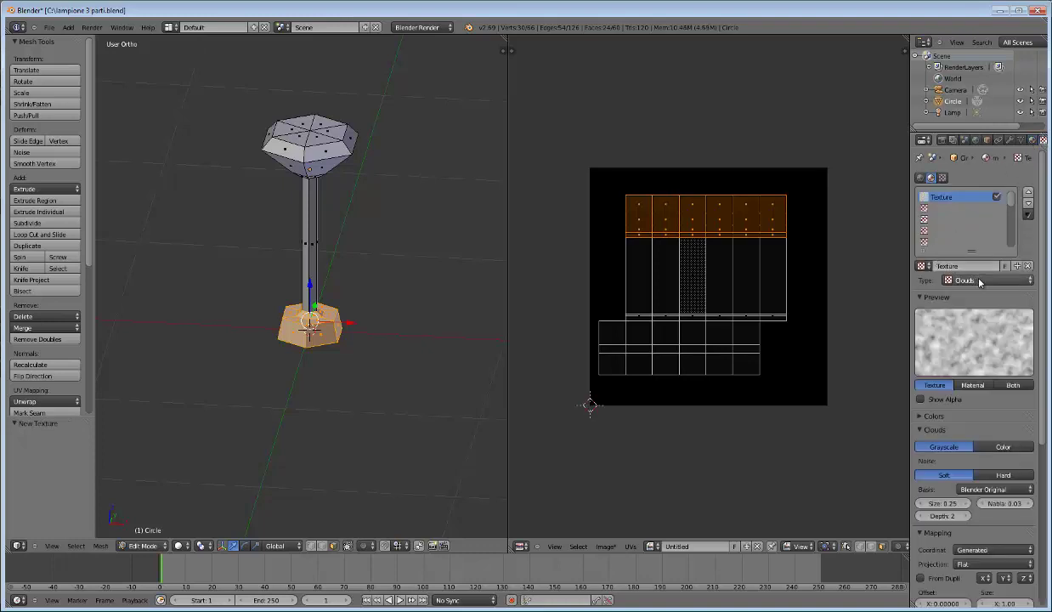
{"action": "left_click", "coordinate": [975, 280]}
{"action": "left_click", "coordinate": [979, 211]}
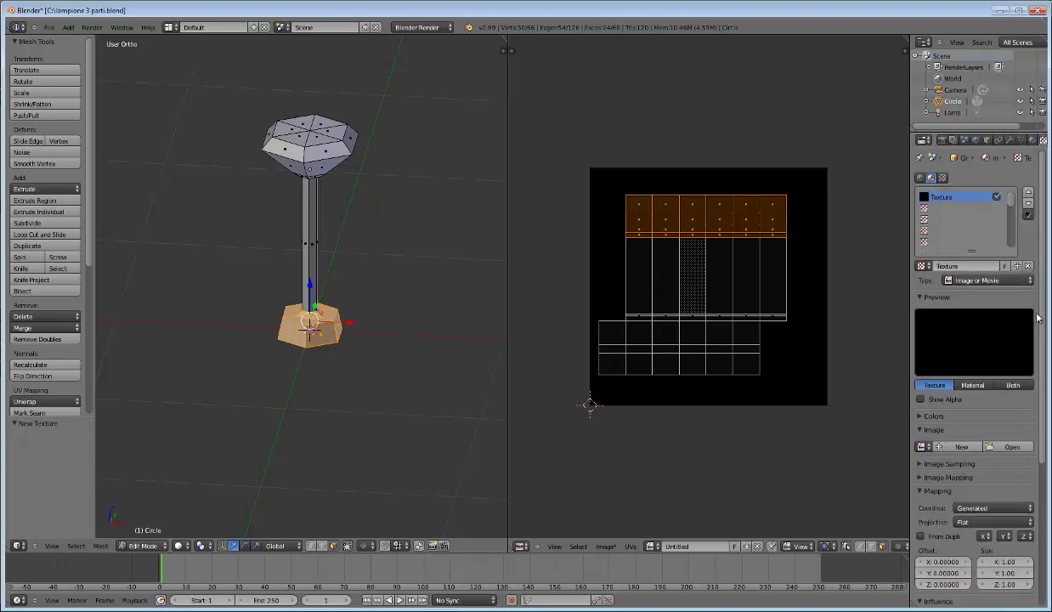
{"action": "left_click", "coordinate": [924, 446]}
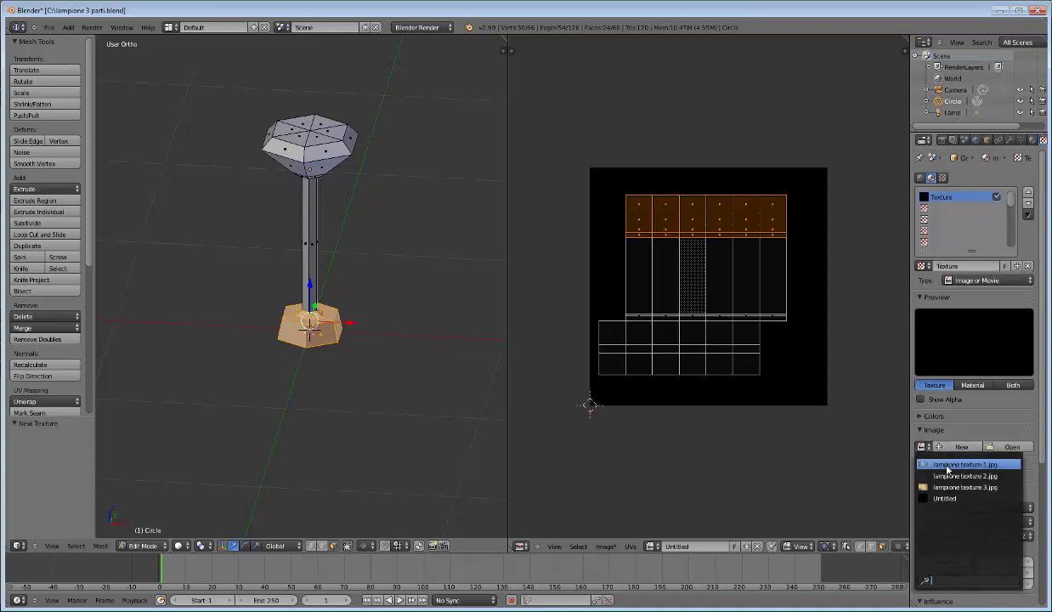
{"action": "left_click", "coordinate": [948, 466]}
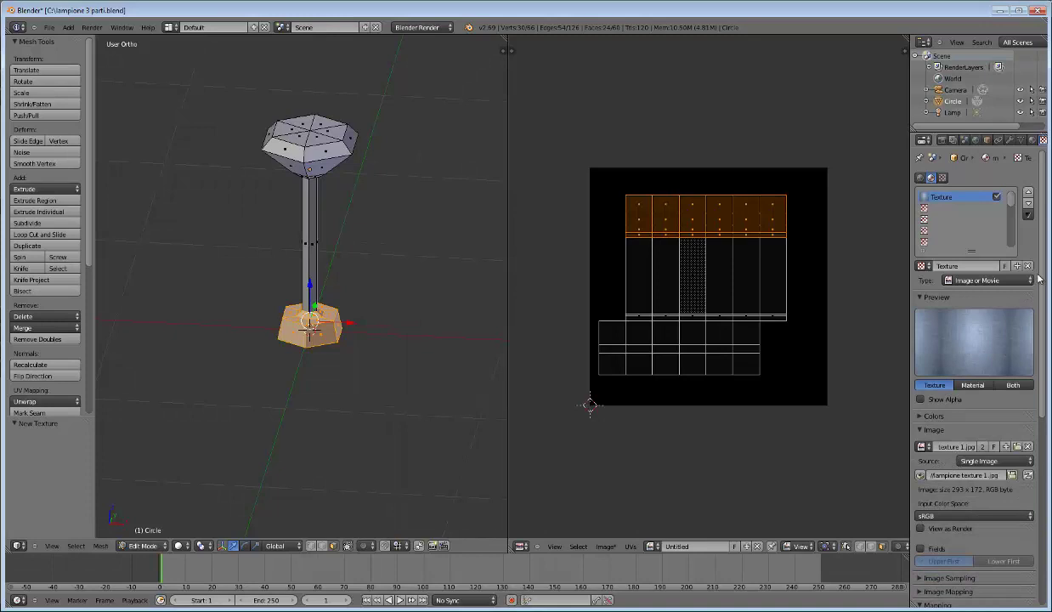
Step: Map the texture with UV coordinates on the UVMap layout
{"action": "scroll", "coordinate": [1007, 270], "scroll_direction": "down", "scroll_amount": 2}
{"action": "scroll", "coordinate": [977, 323], "scroll_direction": "down", "scroll_amount": 6}
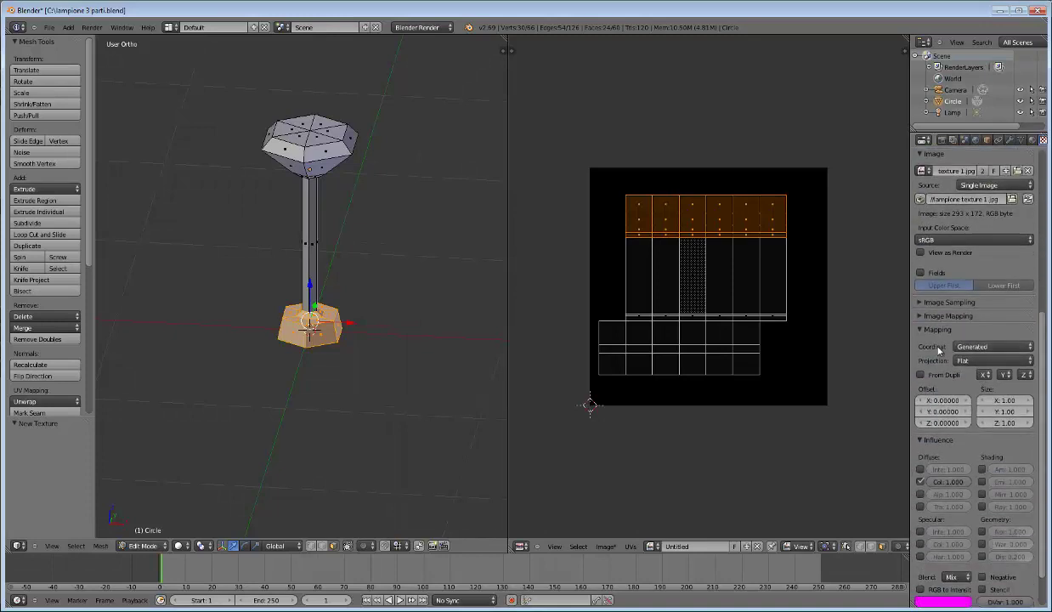
{"action": "left_click", "coordinate": [972, 346]}
{"action": "left_click", "coordinate": [960, 300]}
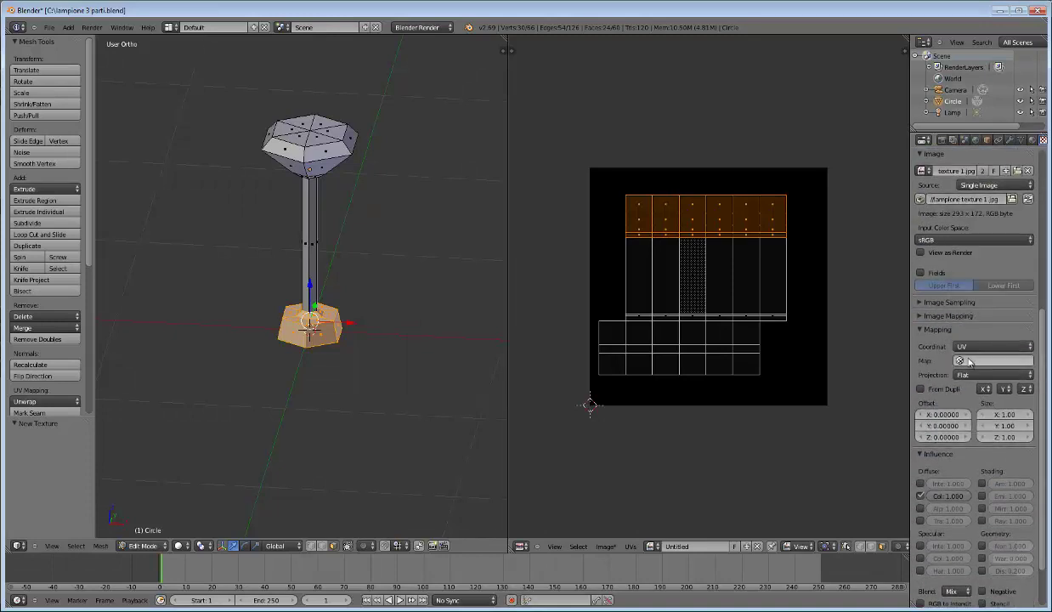
{"action": "left_click", "coordinate": [969, 361]}
{"action": "left_click", "coordinate": [935, 371]}
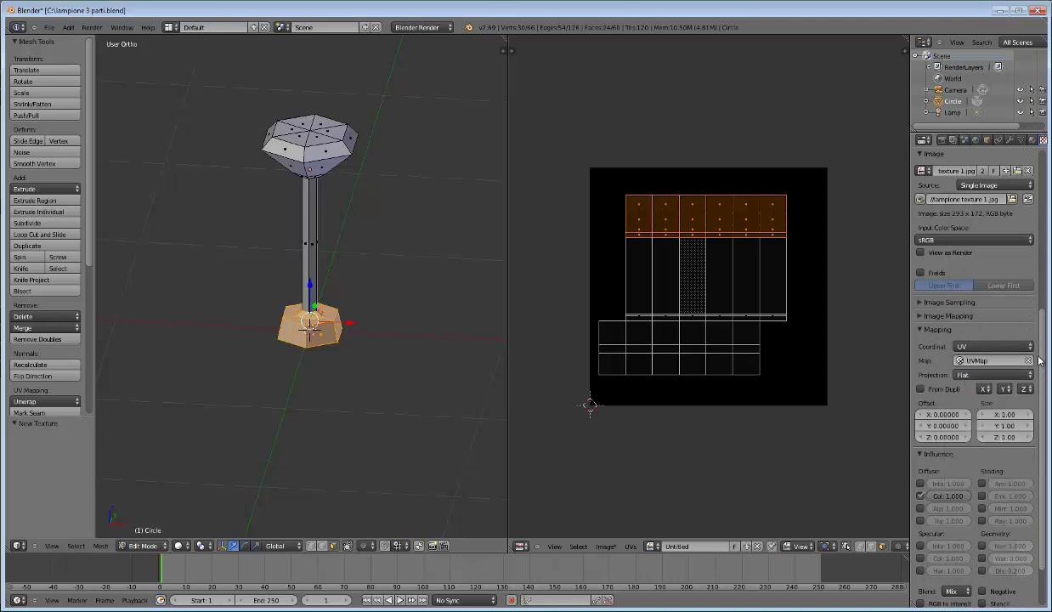
{"action": "scroll", "coordinate": [1024, 348], "scroll_direction": "up", "scroll_amount": 3}
{"action": "scroll", "coordinate": [1024, 348], "scroll_direction": "up", "scroll_amount": 5}
{"action": "scroll", "coordinate": [1019, 323], "scroll_direction": "up", "scroll_amount": 2}
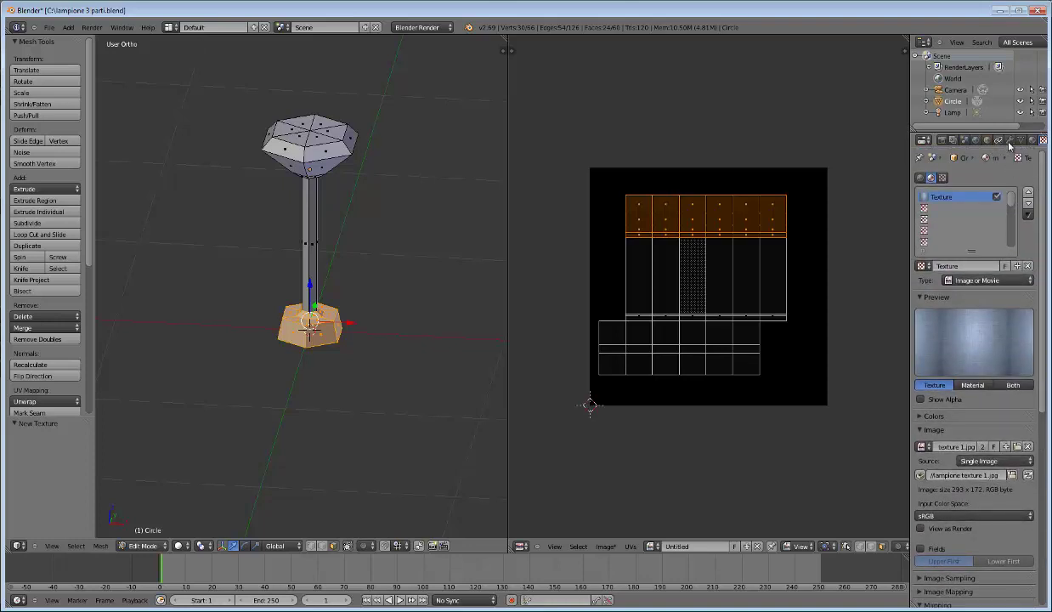
{"action": "left_click", "coordinate": [1031, 139]}
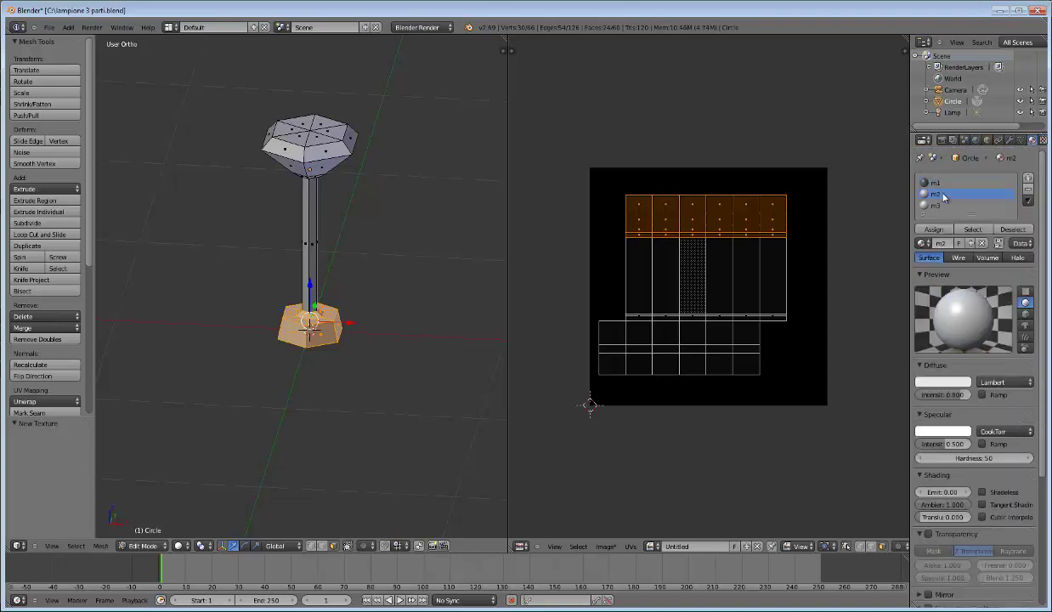
Step: With m2 selected, add a new Image or Movie texture using lampione texture 2.jpg
{"action": "scroll", "coordinate": [1042, 368], "scroll_direction": "down", "scroll_amount": 5}
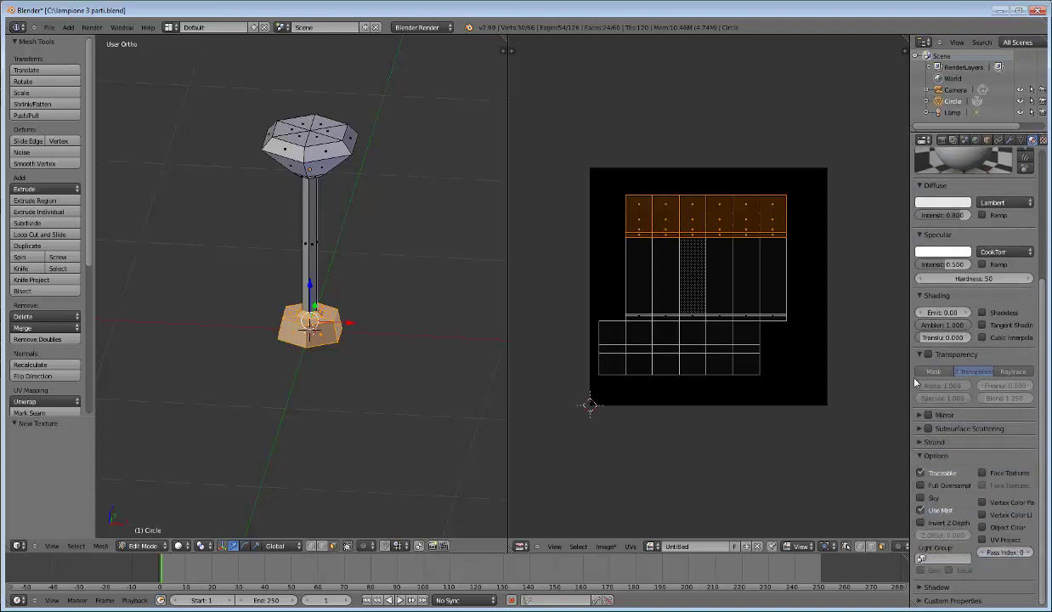
{"action": "left_click_drag", "start_coordinate": [1040, 286], "coordinate": [1042, 158]}
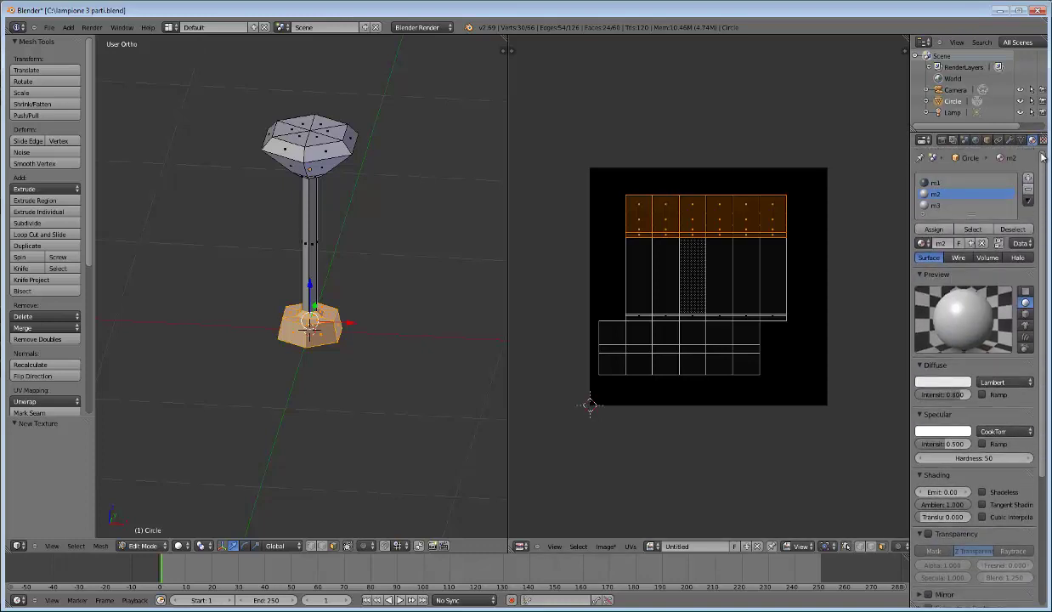
{"action": "left_click", "coordinate": [949, 230]}
{"action": "left_click", "coordinate": [1044, 140]}
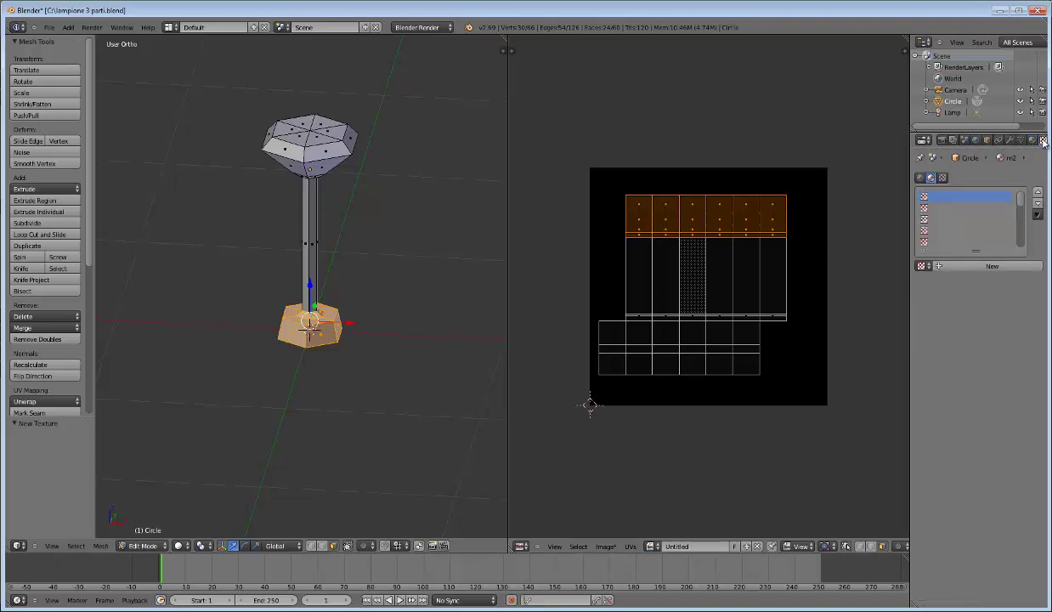
{"action": "left_click", "coordinate": [951, 268]}
{"action": "left_click", "coordinate": [945, 278]}
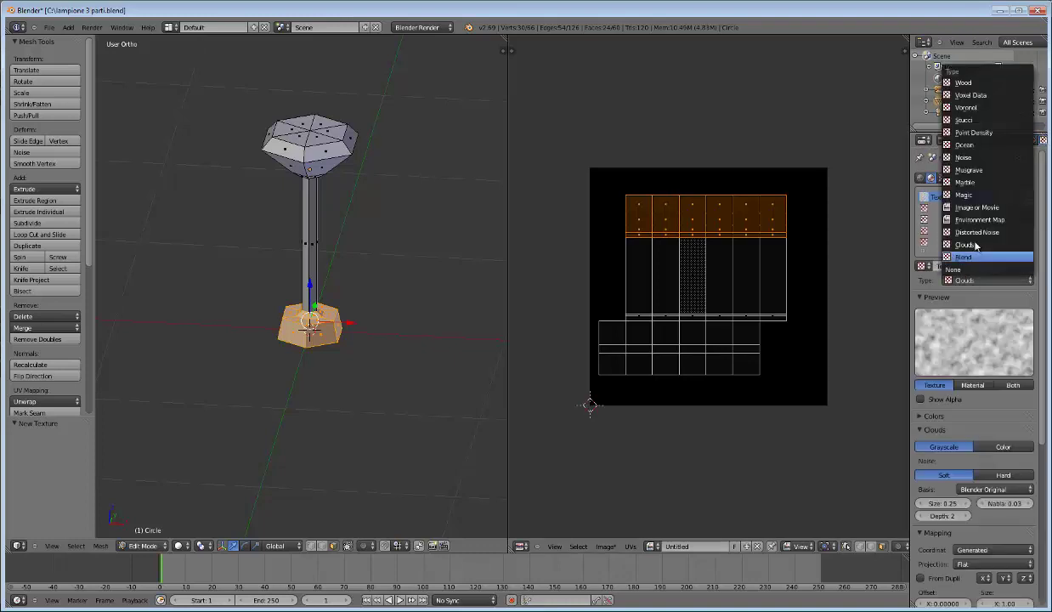
{"action": "left_click", "coordinate": [977, 208]}
{"action": "scroll", "coordinate": [967, 337], "scroll_direction": "down", "scroll_amount": 2}
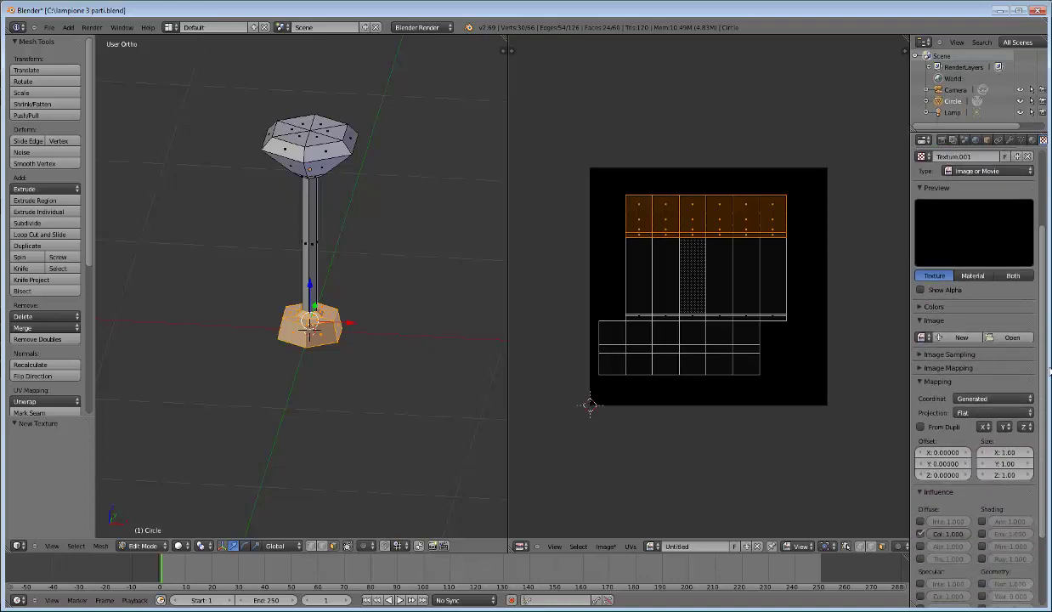
{"action": "scroll", "coordinate": [967, 336], "scroll_direction": "down", "scroll_amount": 3}
{"action": "left_click", "coordinate": [924, 271]}
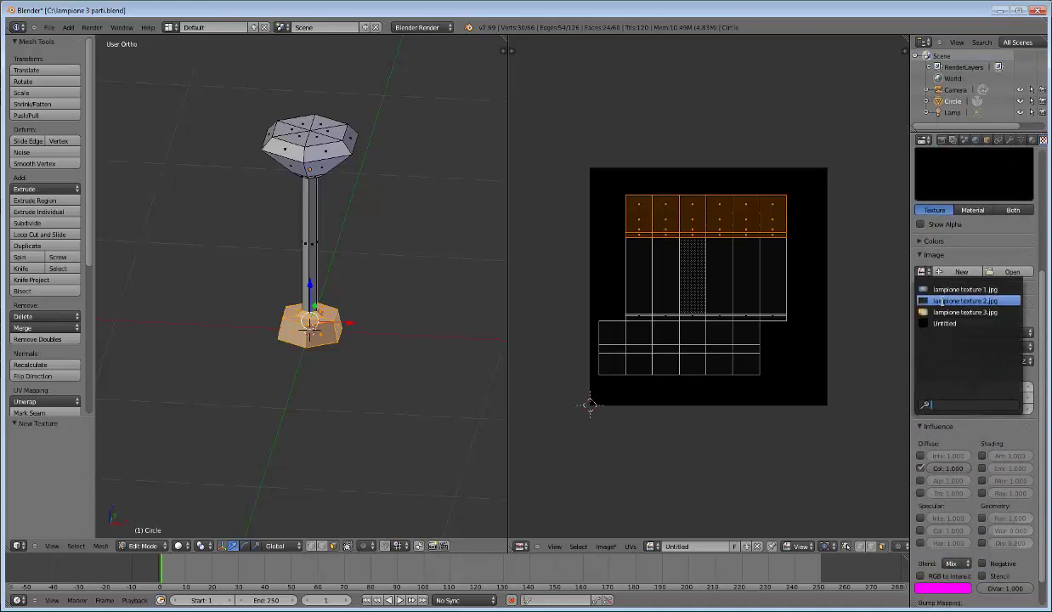
{"action": "left_click", "coordinate": [945, 300]}
Step: Map m2's texture with UV coordinates on the UVMap layout
{"action": "scroll", "coordinate": [985, 335], "scroll_direction": "down", "scroll_amount": 5}
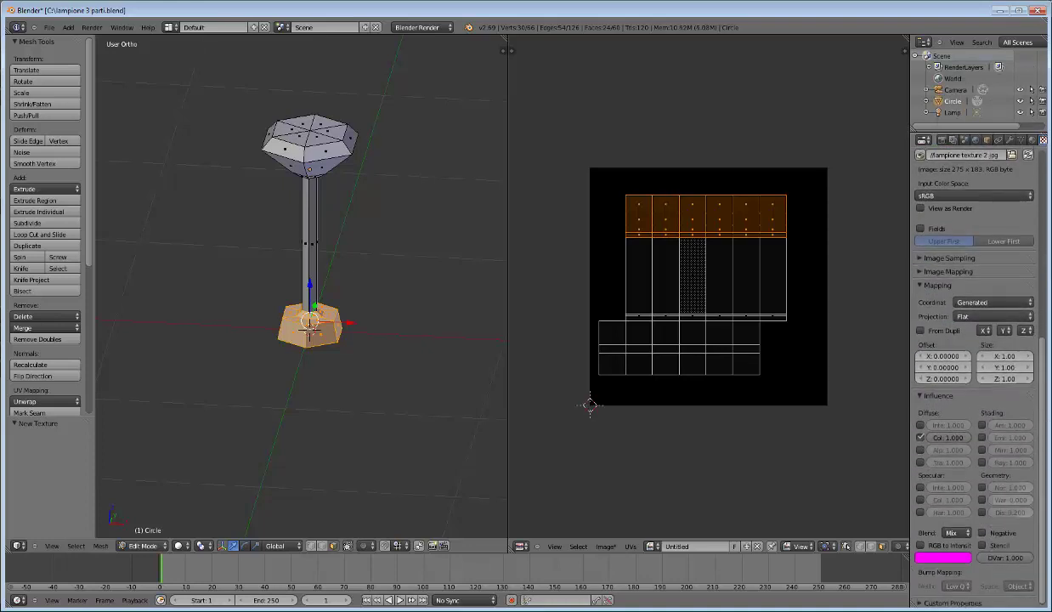
{"action": "left_click", "coordinate": [977, 307]}
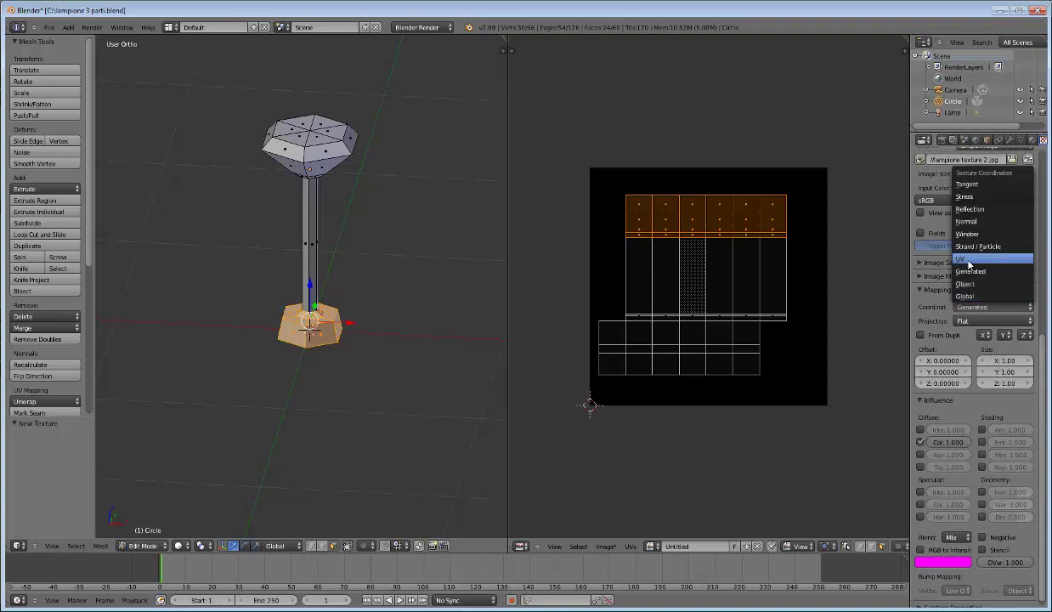
{"action": "left_click", "coordinate": [972, 262]}
{"action": "left_click", "coordinate": [975, 320]}
{"action": "left_click", "coordinate": [977, 334]}
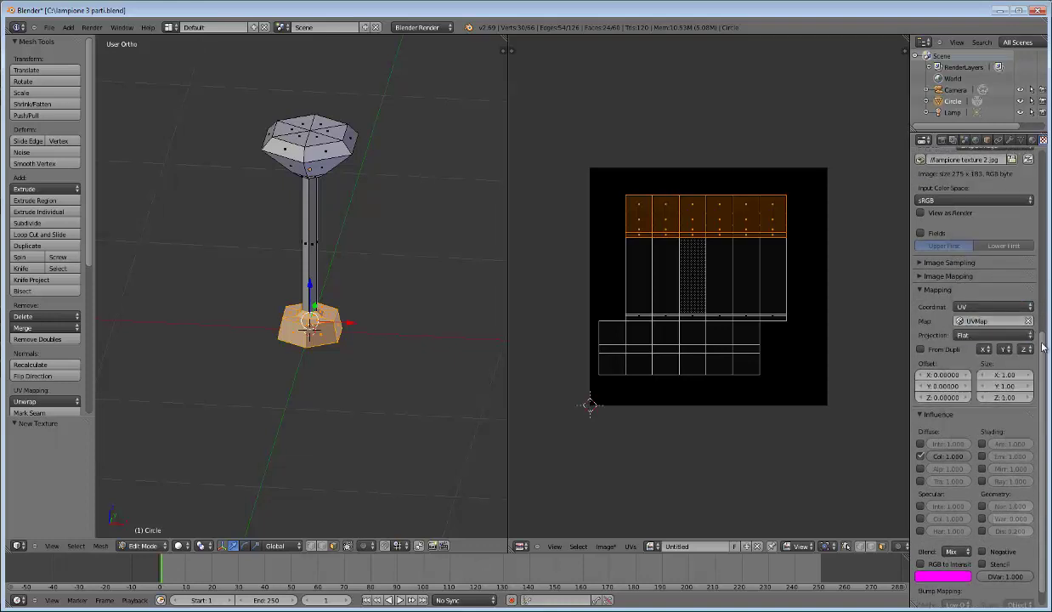
{"action": "scroll", "coordinate": [1044, 225], "scroll_direction": "up", "scroll_amount": 5}
{"action": "scroll", "coordinate": [1043, 225], "scroll_direction": "up", "scroll_amount": 3}
Step: Return to the material settings and select material m3
{"action": "left_click", "coordinate": [1032, 139]}
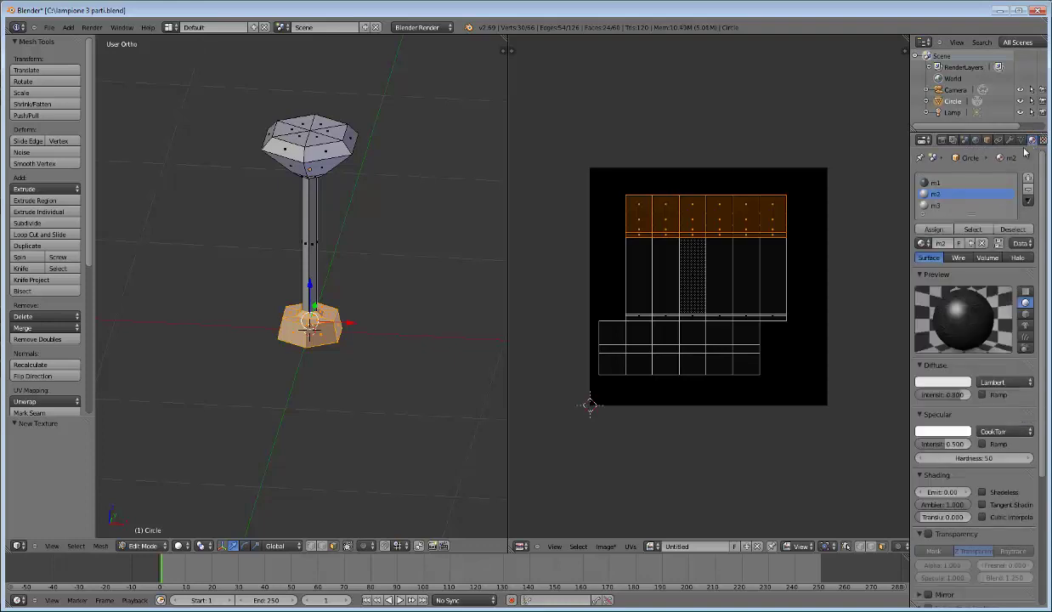
{"action": "left_click", "coordinate": [934, 206]}
{"action": "scroll", "coordinate": [1045, 286], "scroll_direction": "down", "scroll_amount": 1}
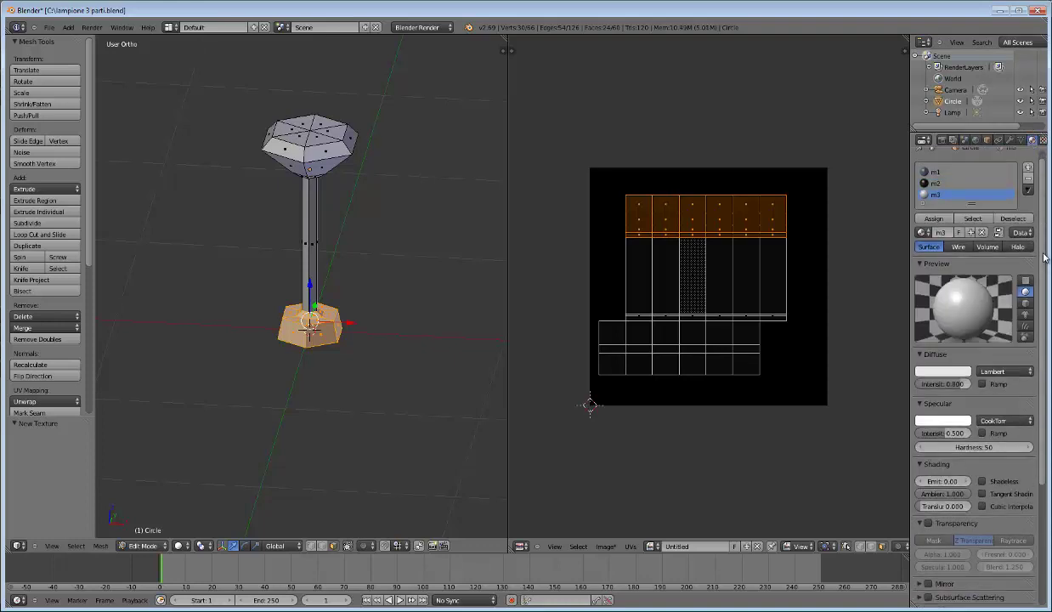
{"action": "scroll", "coordinate": [1045, 286], "scroll_direction": "down", "scroll_amount": 2}
{"action": "scroll", "coordinate": [1045, 286], "scroll_direction": "up", "scroll_amount": 2}
{"action": "scroll", "coordinate": [1046, 286], "scroll_direction": "up", "scroll_amount": 1}
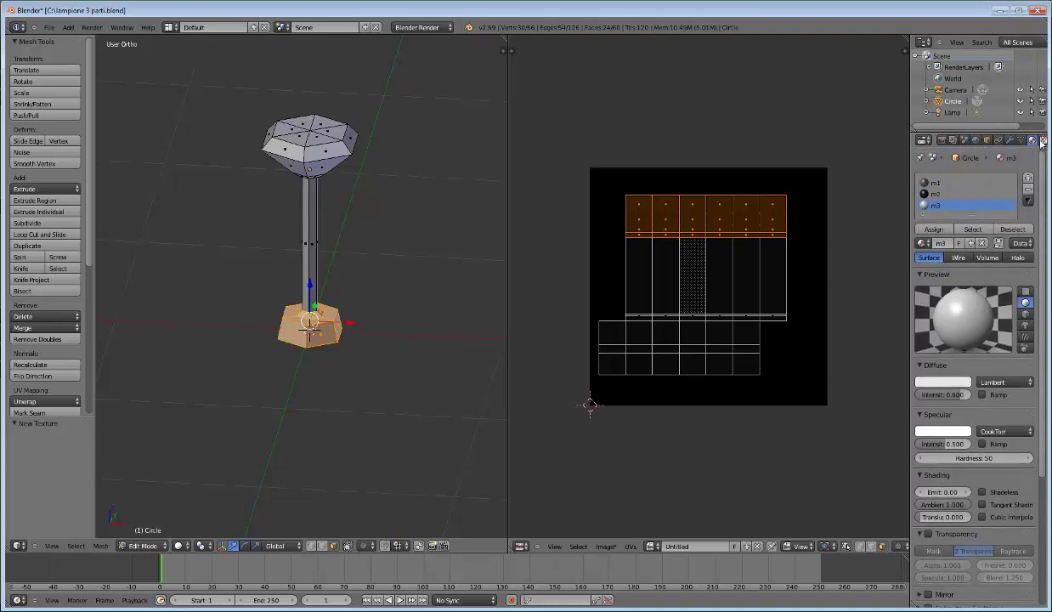
Step: Add a new Image or Movie texture to m3 using lampione texture 3.jpg
{"action": "left_click", "coordinate": [1044, 140]}
{"action": "left_click", "coordinate": [986, 266]}
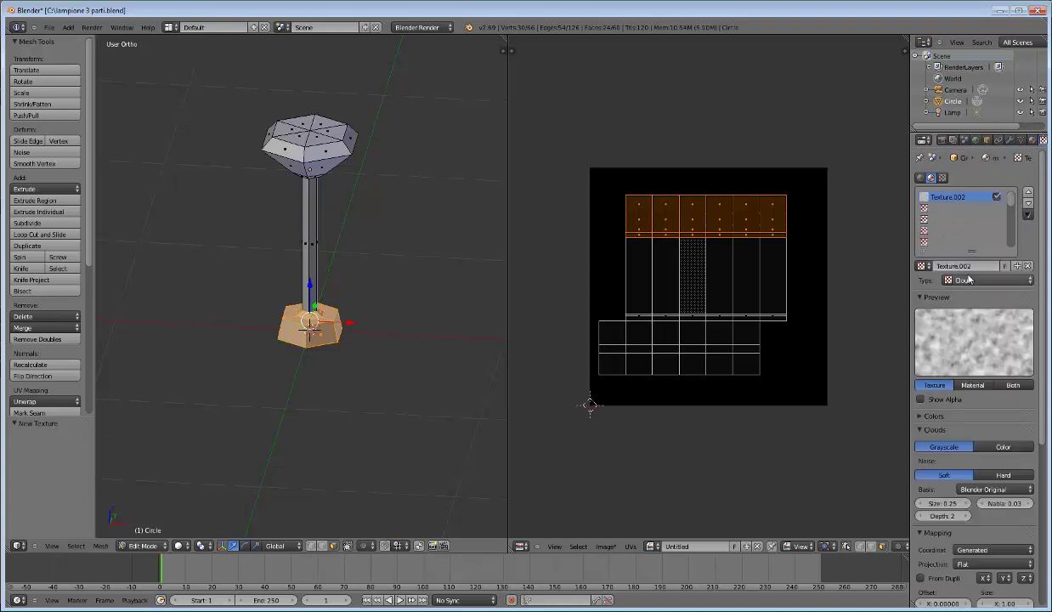
{"action": "left_click", "coordinate": [986, 280]}
{"action": "left_click", "coordinate": [978, 207]}
{"action": "left_click", "coordinate": [923, 446]}
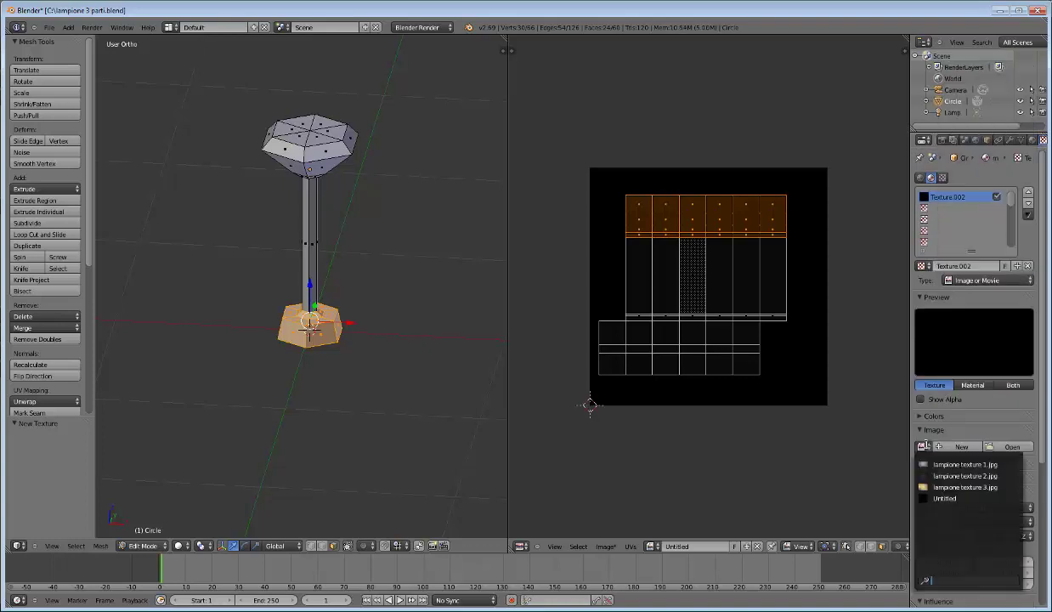
{"action": "left_click", "coordinate": [965, 487]}
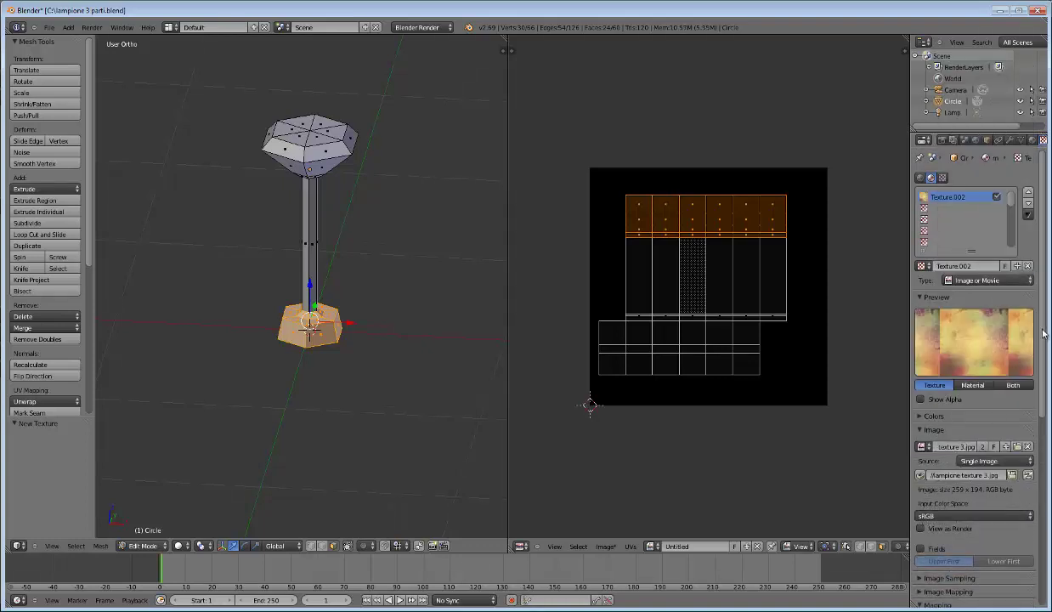
{"action": "scroll", "coordinate": [1040, 463], "scroll_direction": "down", "scroll_amount": 5}
{"action": "scroll", "coordinate": [1040, 463], "scroll_direction": "down", "scroll_amount": 1}
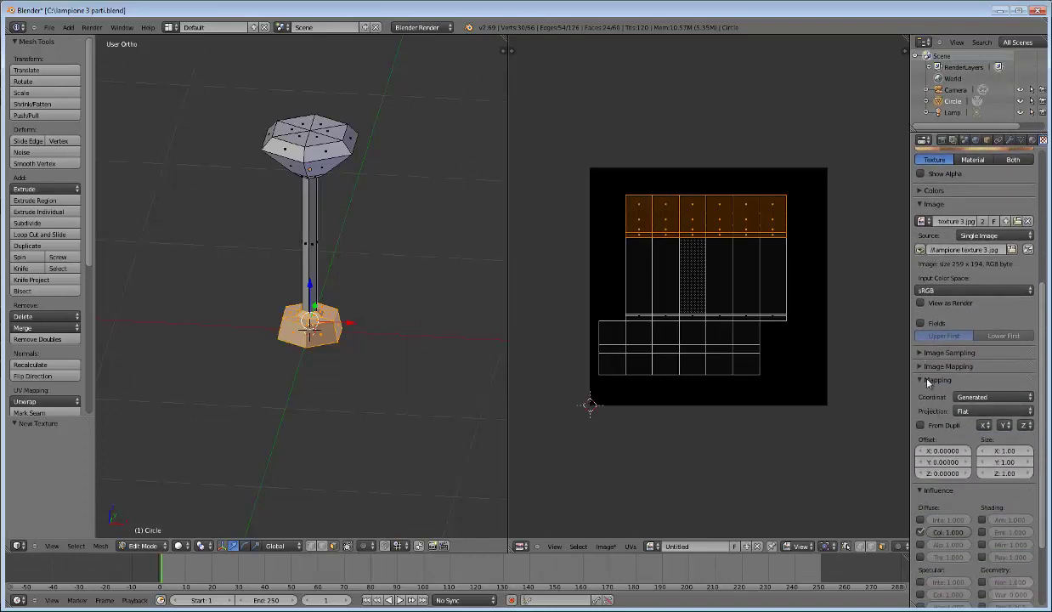
Step: Map the texture through UV coordinates on UVMap, then deselect all and orbit the lamp post
{"action": "left_click", "coordinate": [969, 397]}
{"action": "left_click", "coordinate": [967, 351]}
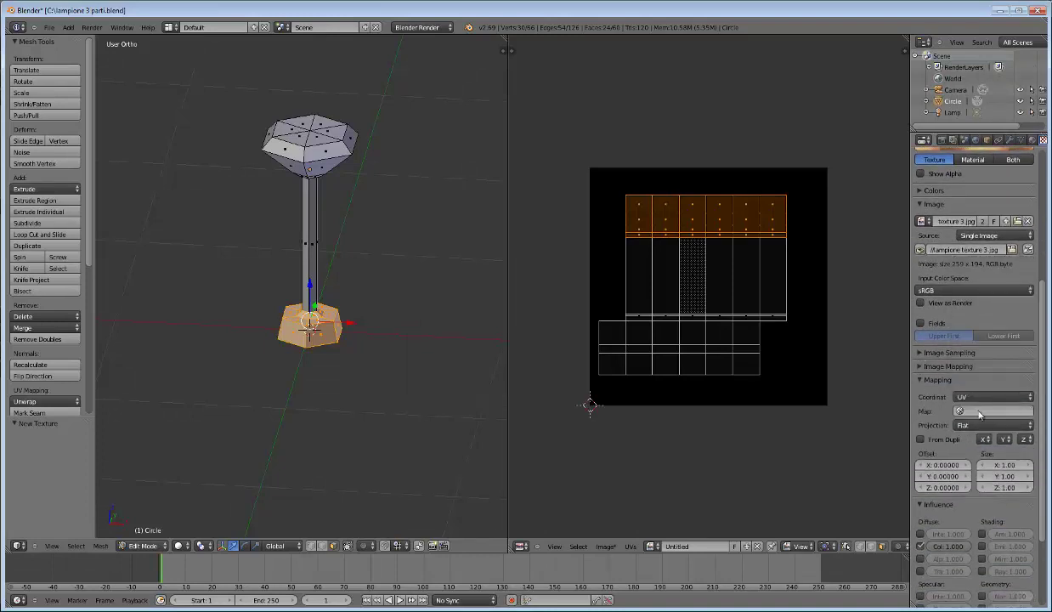
{"action": "left_click", "coordinate": [967, 411]}
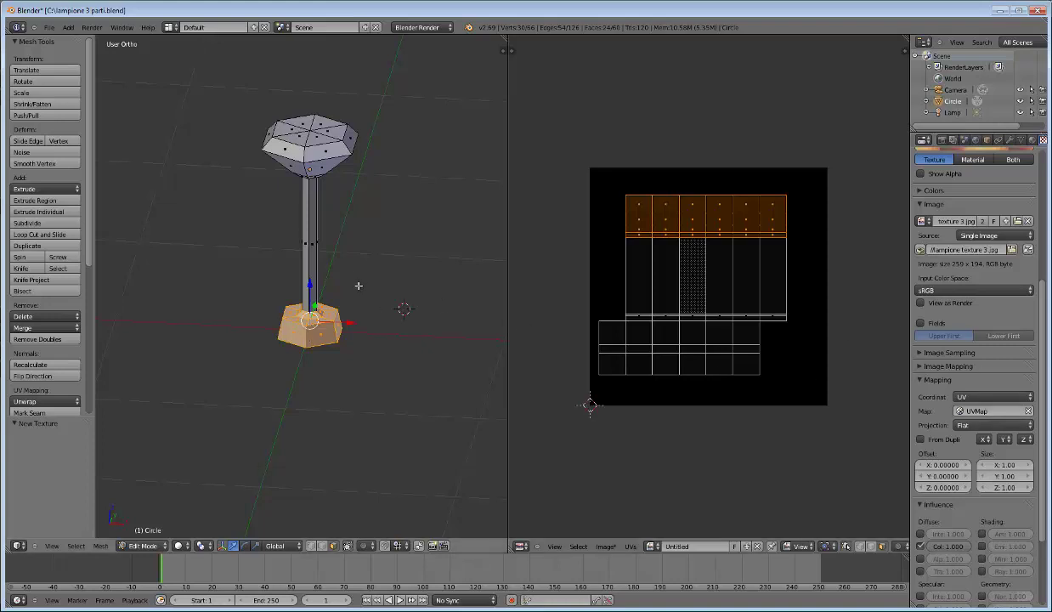
{"action": "key", "text": "a"}
{"action": "middle_click_drag", "start_coordinate": [253, 201], "coordinate": [352, 204]}
{"action": "scroll", "coordinate": [306, 204], "scroll_direction": "down", "scroll_amount": 2}
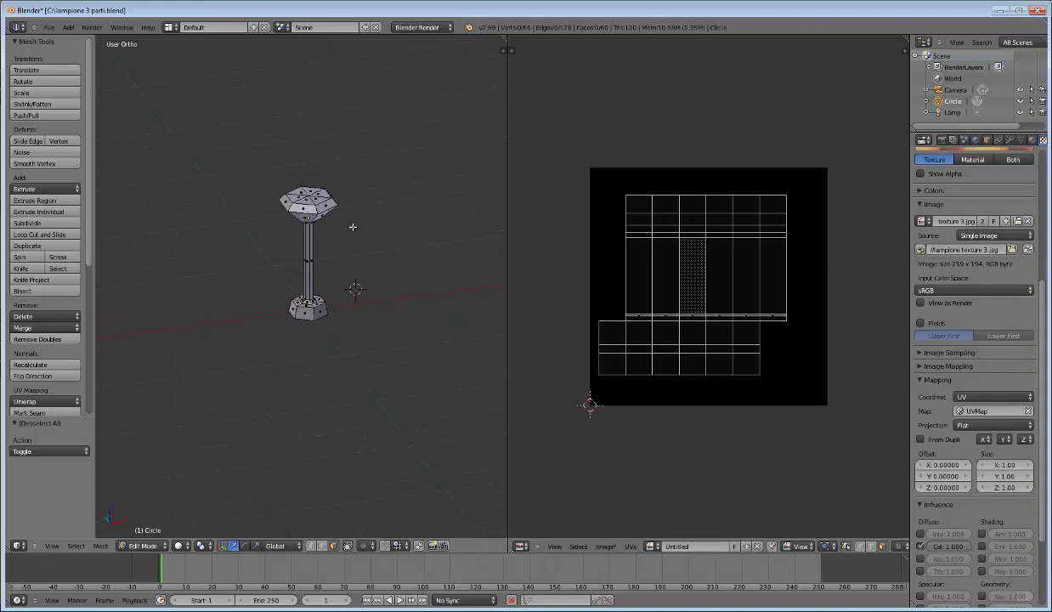
Step: Leave Edit Mode for Object Mode and select the scene lamp
{"action": "scroll", "coordinate": [353, 227], "scroll_direction": "down", "scroll_amount": 3}
{"action": "scroll", "coordinate": [350, 235], "scroll_direction": "down", "scroll_amount": 2}
{"action": "scroll", "coordinate": [350, 236], "scroll_direction": "down", "scroll_amount": 2}
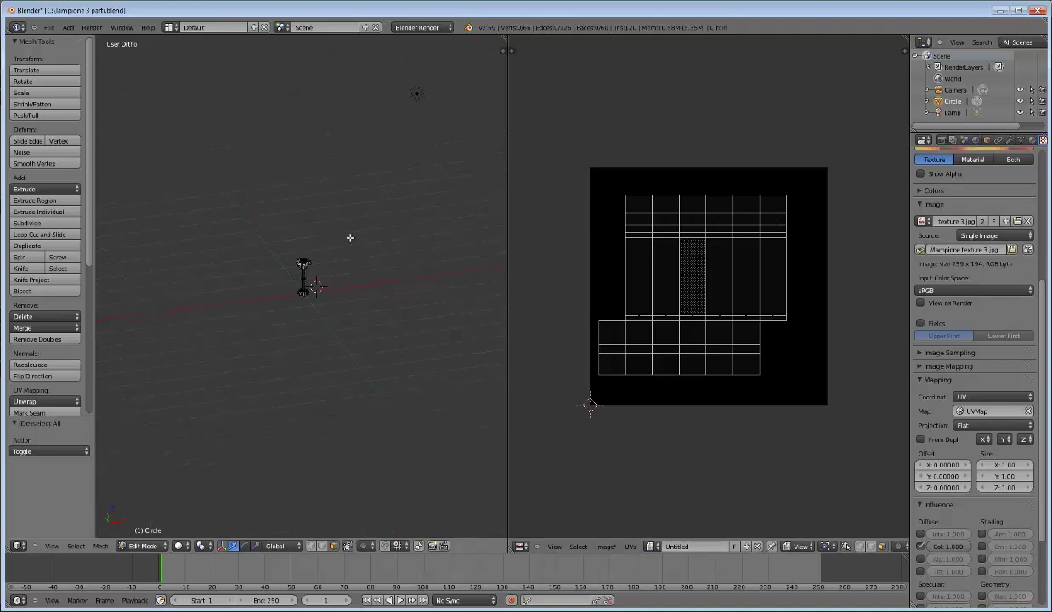
{"action": "key", "text": "Tab"}
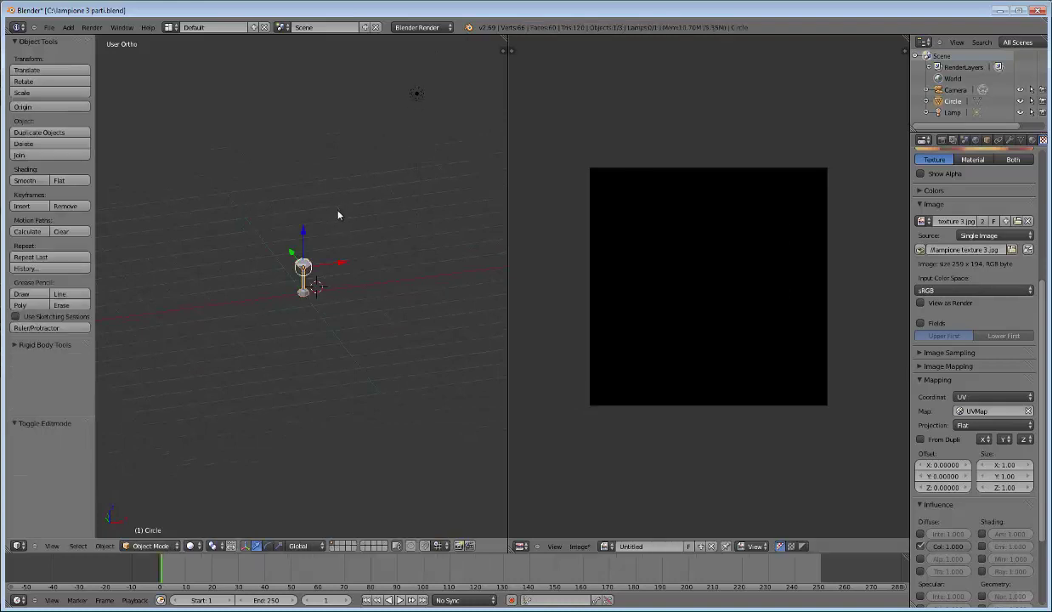
{"action": "right_click", "coordinate": [417, 93]}
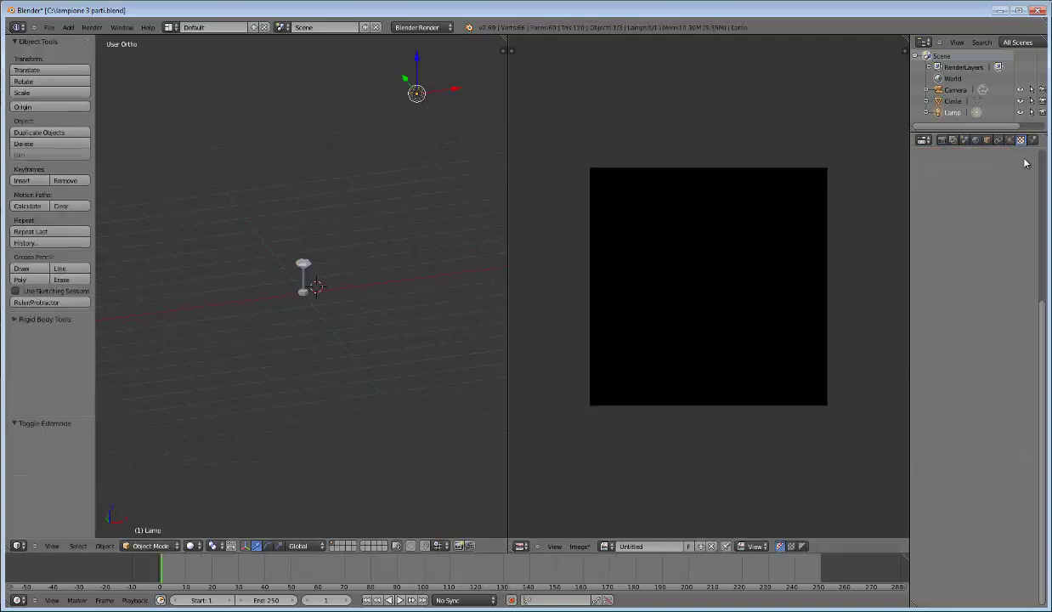
Step: Change the lamp's type to Hemi in its light settings
{"action": "left_click_drag", "start_coordinate": [1042, 322], "coordinate": [1036, 171]}
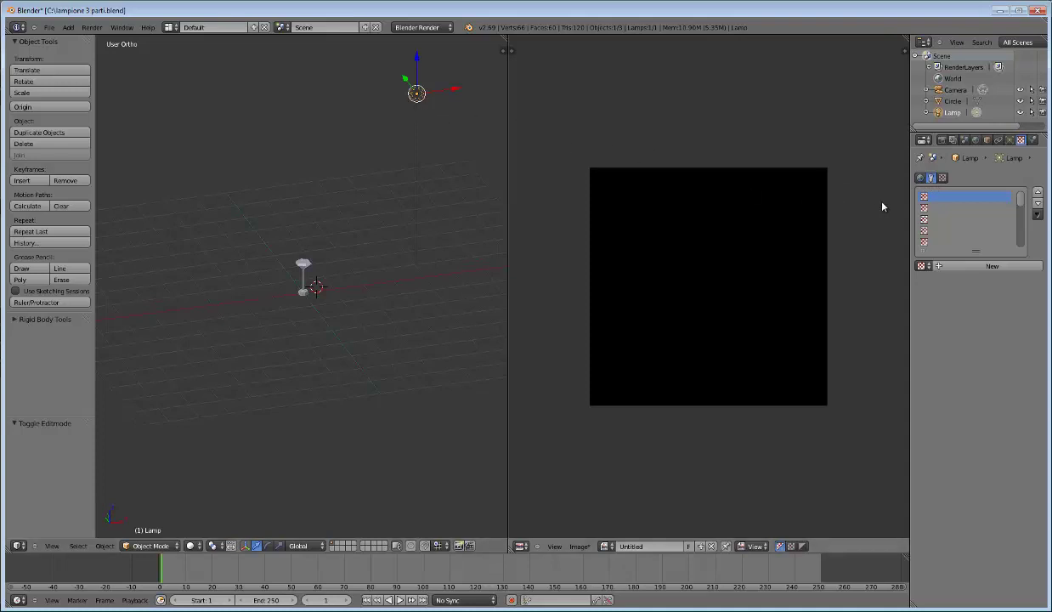
{"action": "left_click", "coordinate": [1010, 141]}
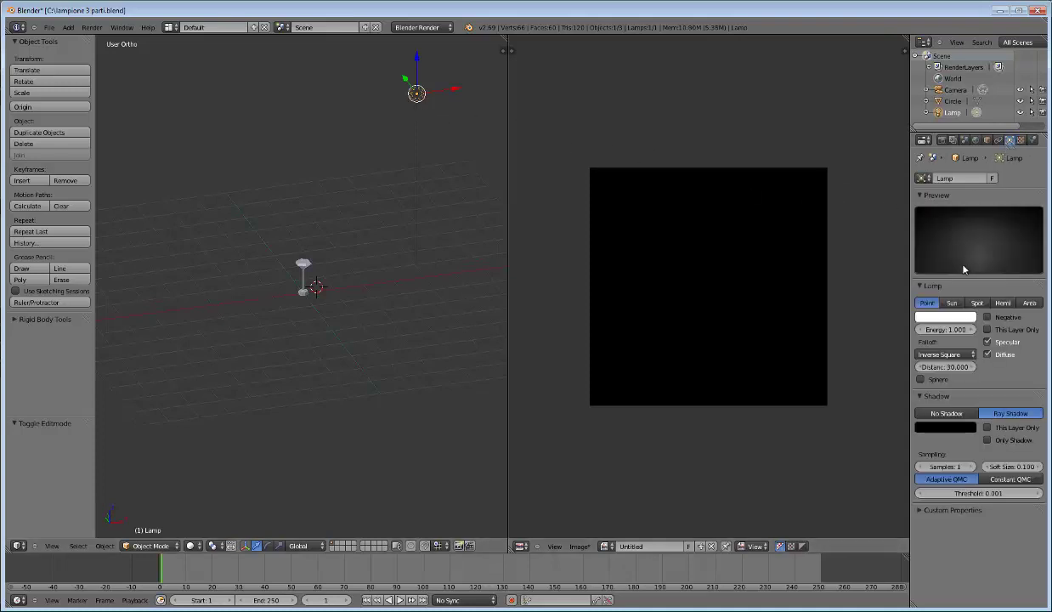
{"action": "left_click", "coordinate": [1006, 304]}
{"action": "scroll", "coordinate": [309, 303], "scroll_direction": "up", "scroll_amount": 3}
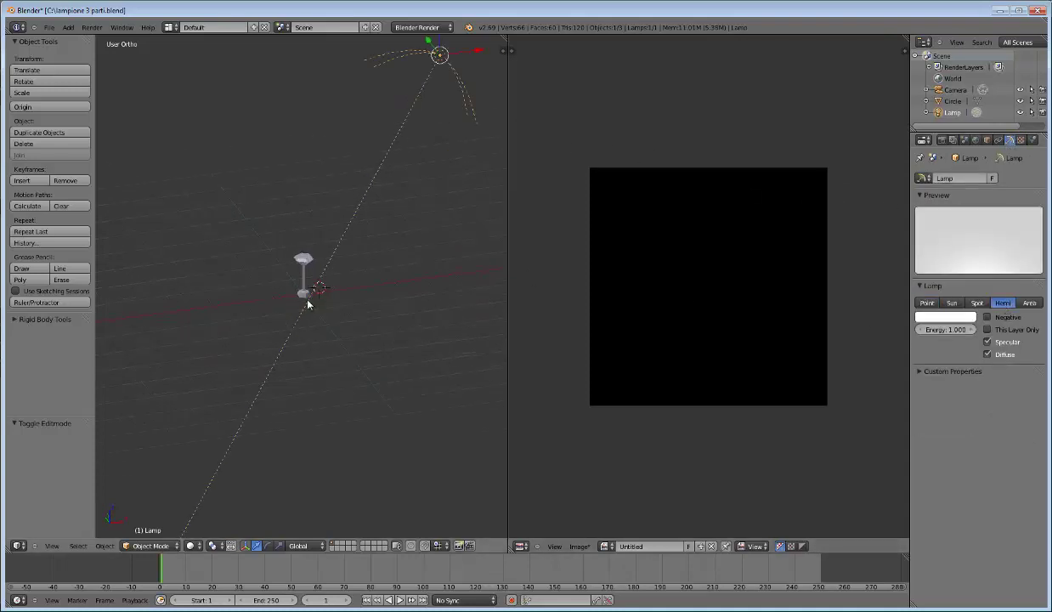
{"action": "scroll", "coordinate": [308, 303], "scroll_direction": "up", "scroll_amount": 2}
Step: Render the scene with F12 and zoom into the Render Result to inspect the lamp post
{"action": "key", "text": "F12"}
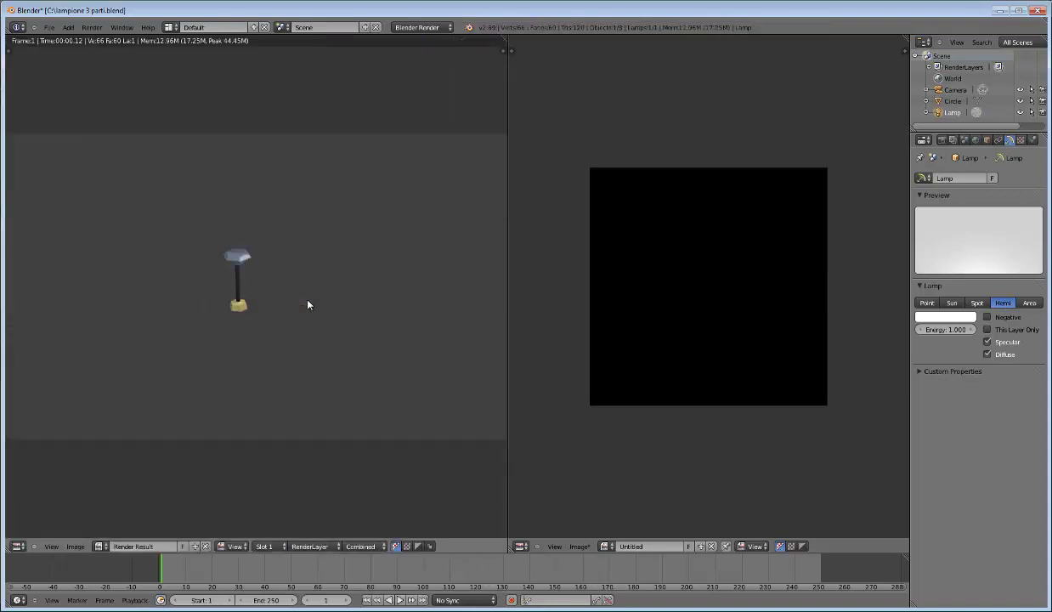
{"action": "scroll", "coordinate": [254, 294], "scroll_direction": "up", "scroll_amount": 4}
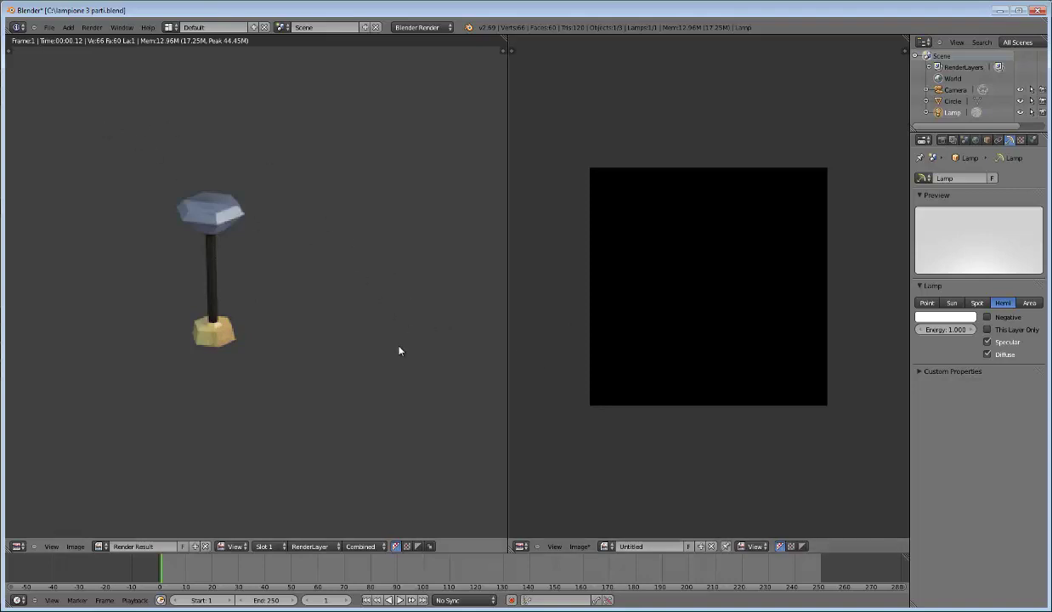
Step: Close the render, select the lamp post mesh and start a COLLADA export
{"action": "key", "text": "Escape"}
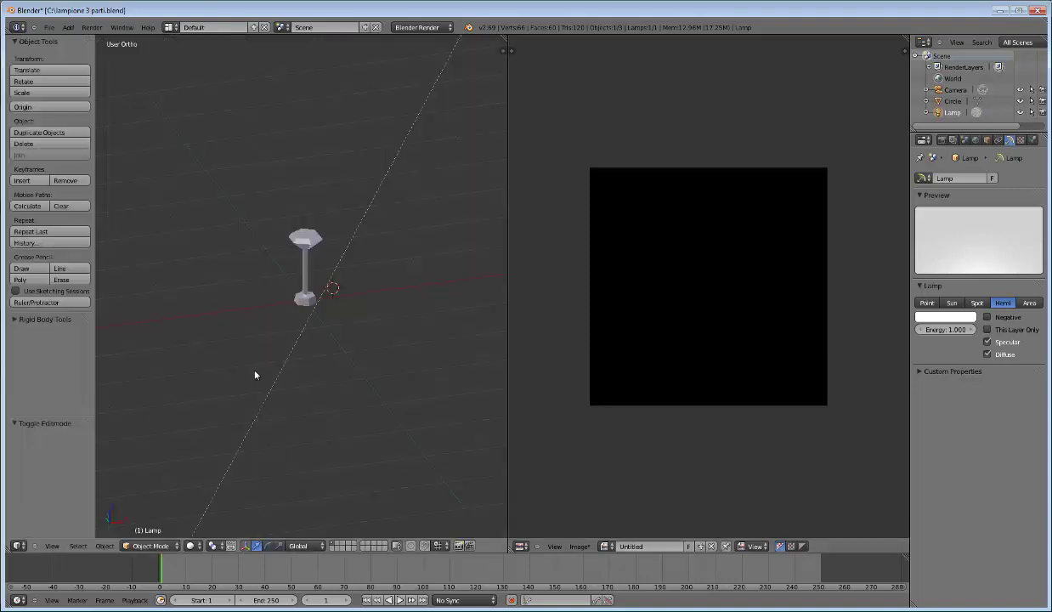
{"action": "right_click", "coordinate": [304, 239]}
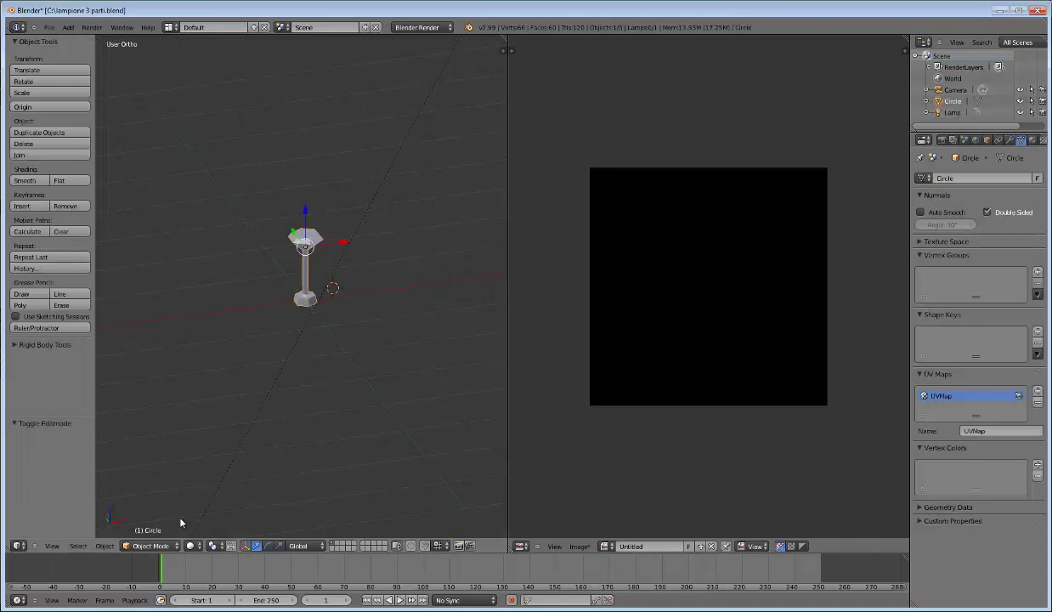
{"action": "left_click", "coordinate": [49, 27]}
{"action": "mouse_move", "coordinate": [64, 210]}
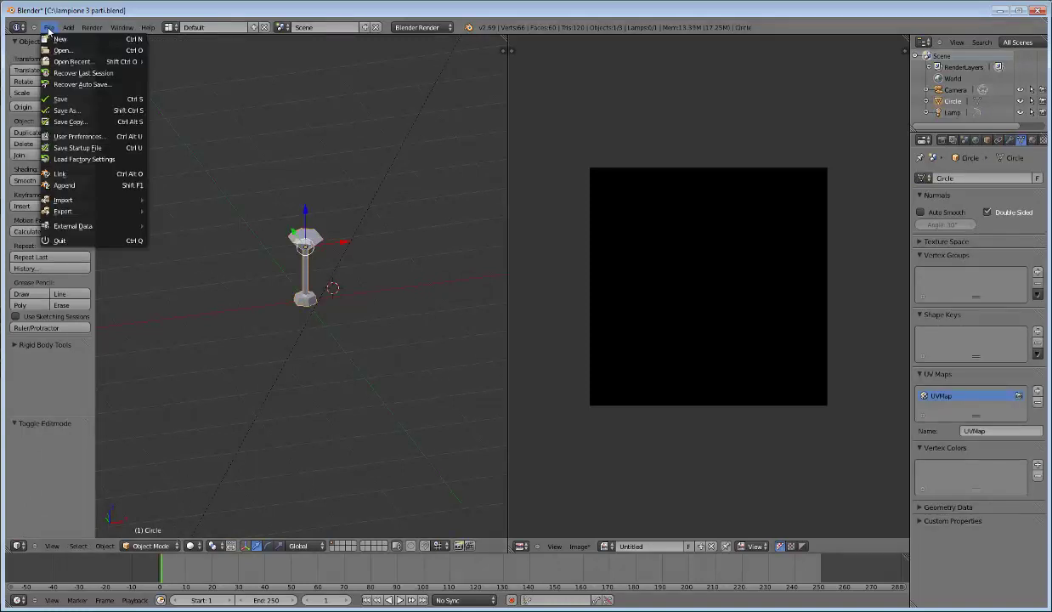
{"action": "left_click", "coordinate": [214, 211]}
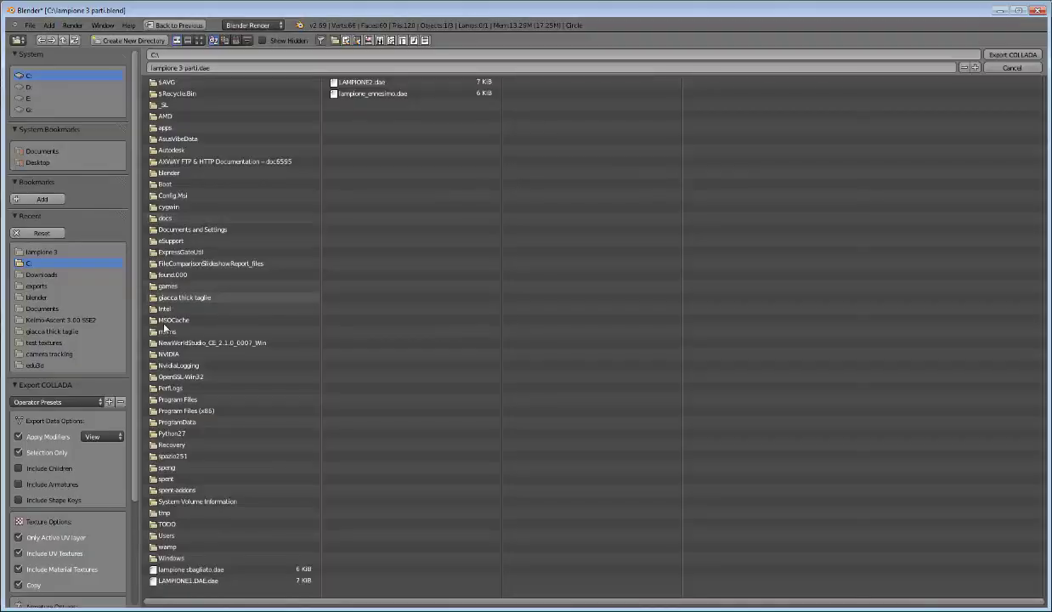
Step: Apply the SL+Open Sim Static export preset and go into the C:\blender folder
{"action": "left_click", "coordinate": [66, 404]}
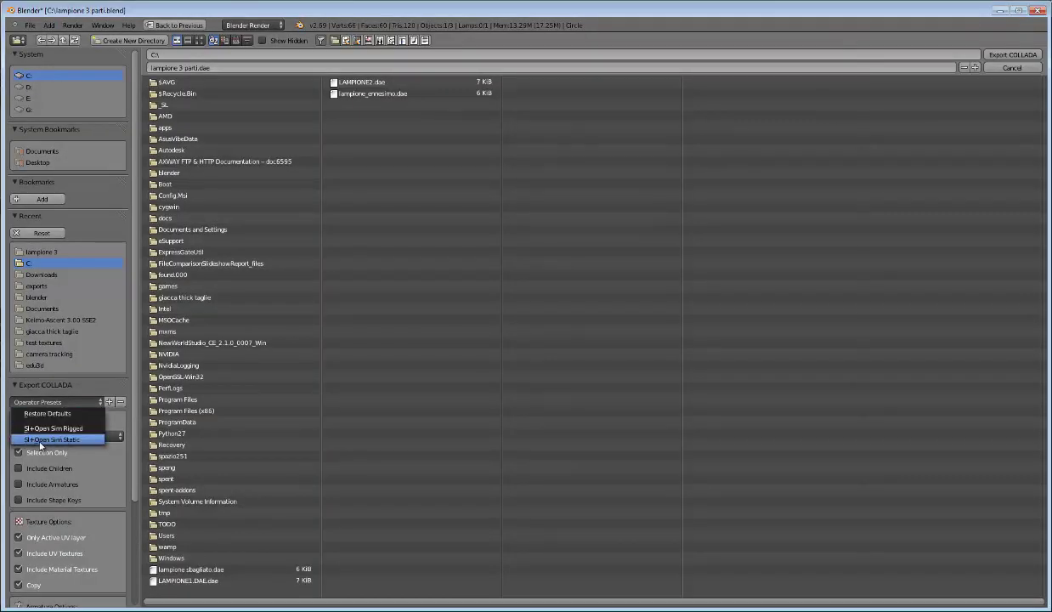
{"action": "left_click", "coordinate": [61, 441]}
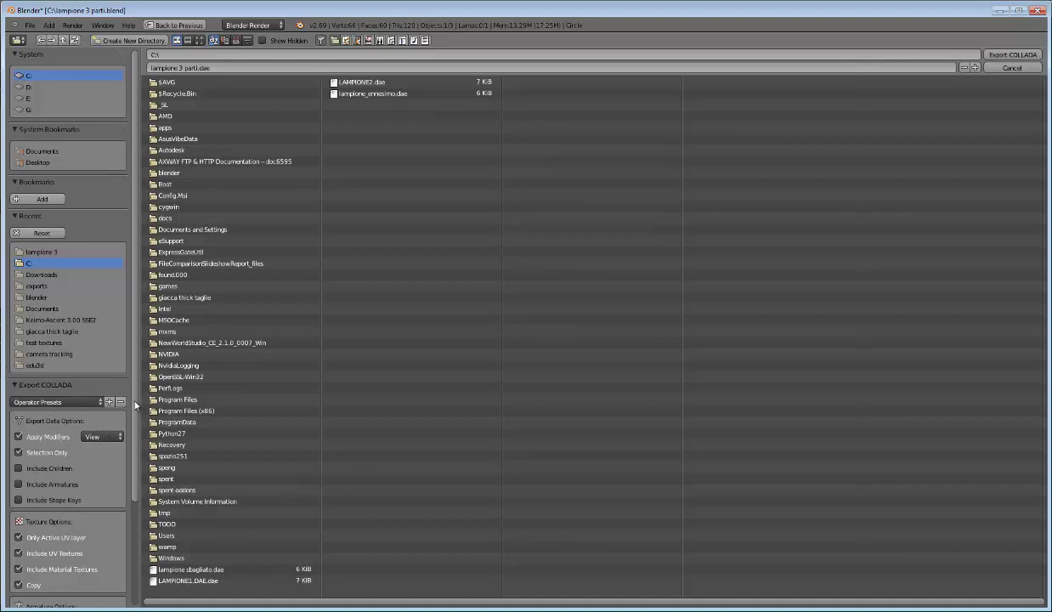
{"action": "left_click", "coordinate": [195, 64]}
{"action": "left_click", "coordinate": [169, 178]}
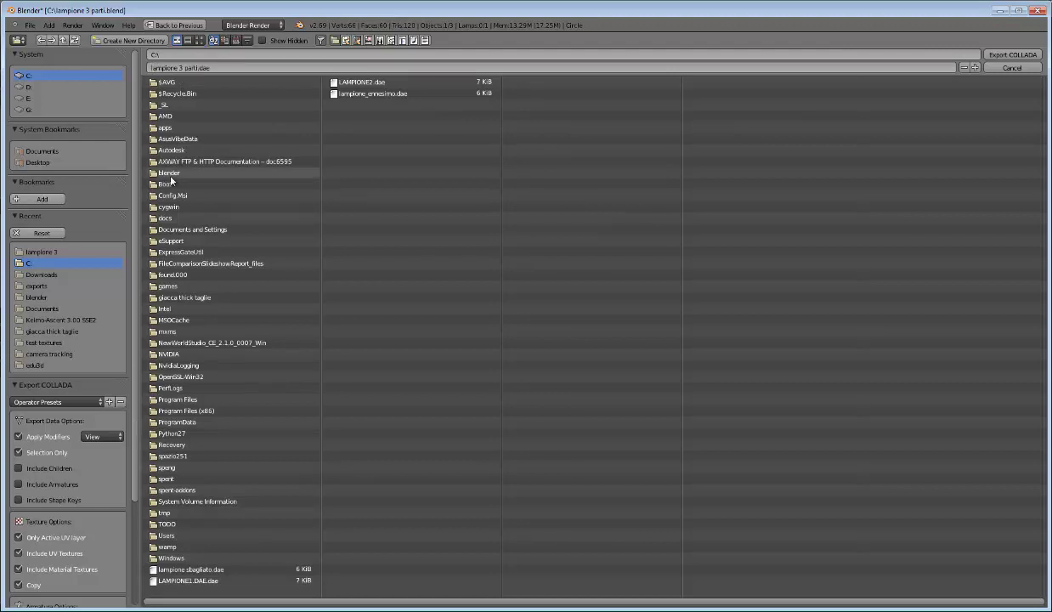
{"action": "left_click", "coordinate": [170, 175]}
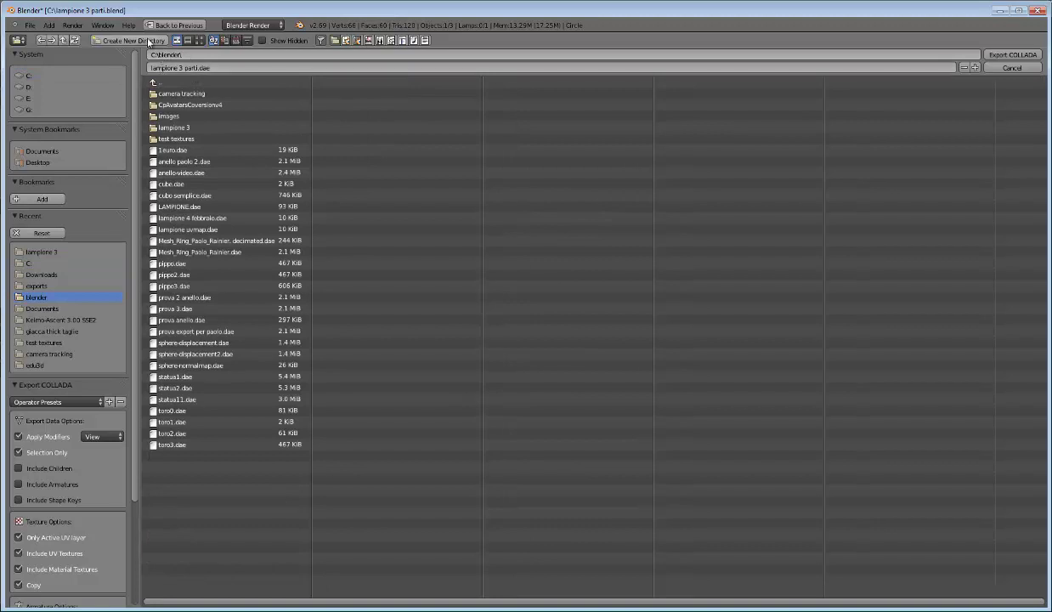
Step: Create the new folder lampione 3 - 1 in C:\blender and open it
{"action": "left_click", "coordinate": [142, 38]}
{"action": "left_click", "coordinate": [143, 41]}
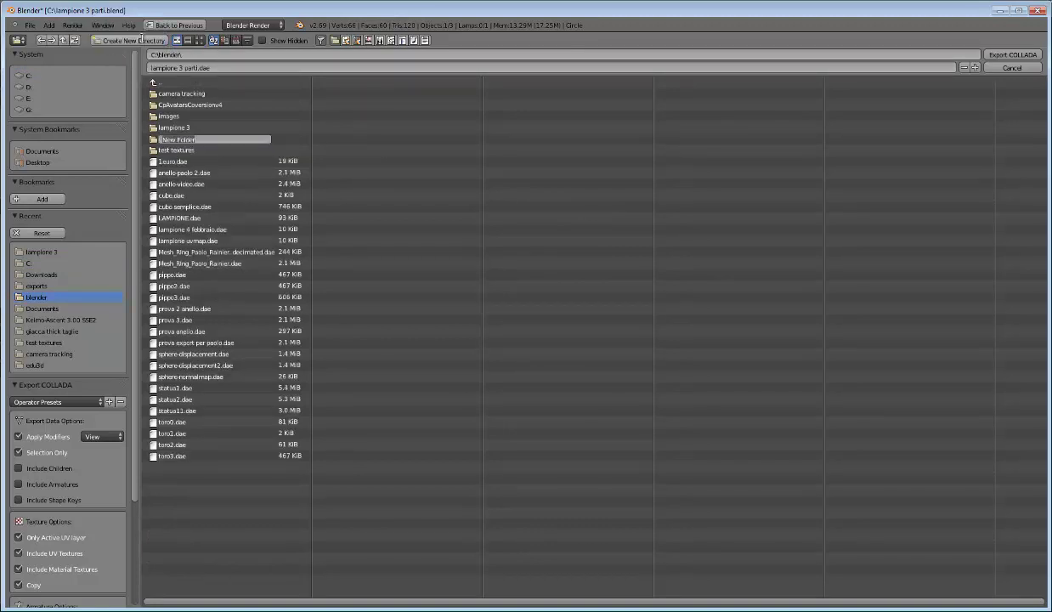
{"action": "type", "text": "lampione 3"}
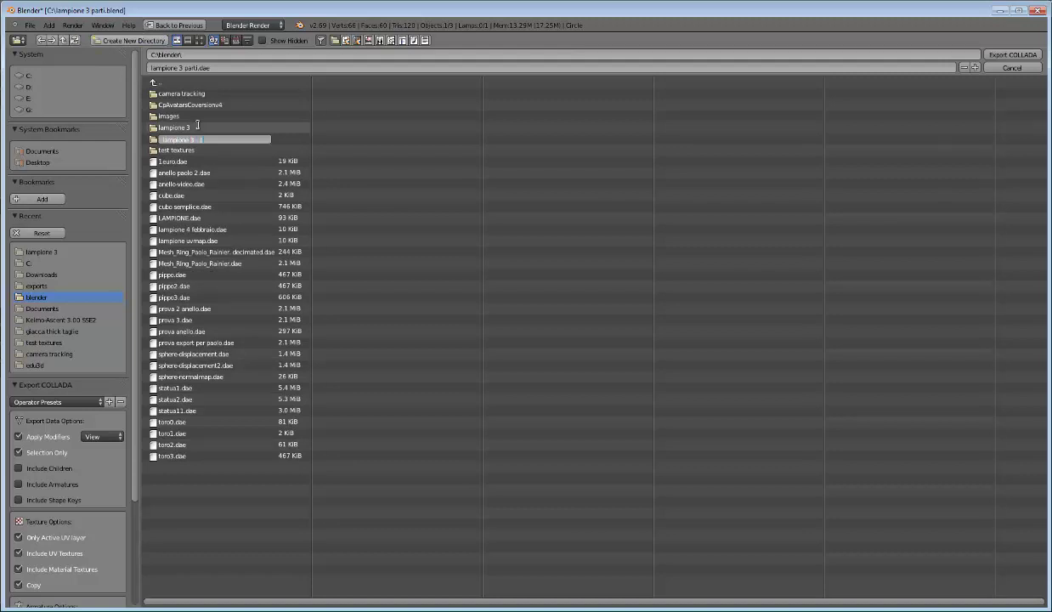
{"action": "key", "text": "Return"}
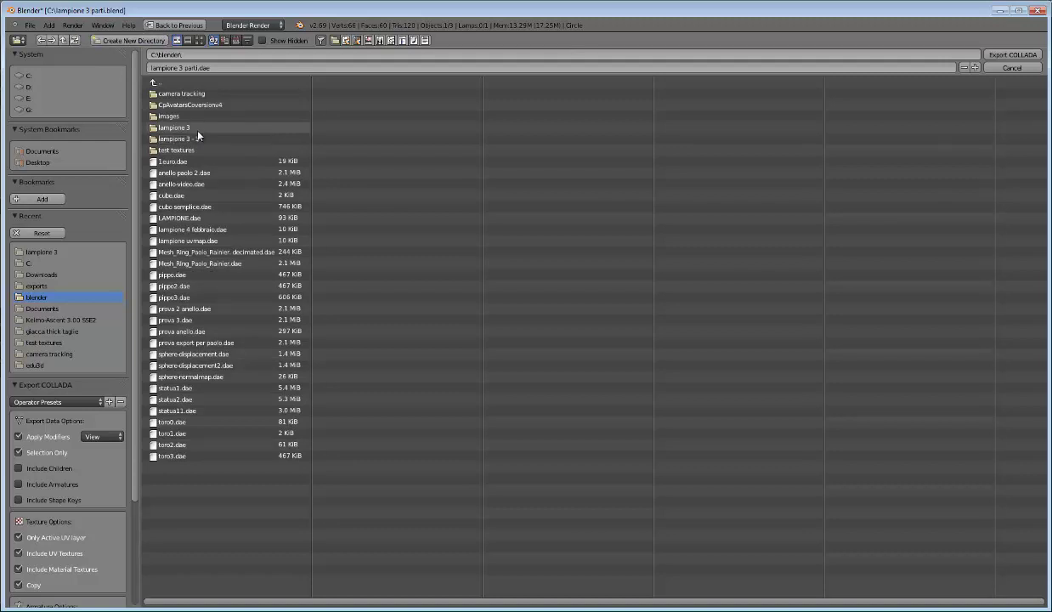
{"action": "left_click", "coordinate": [198, 139]}
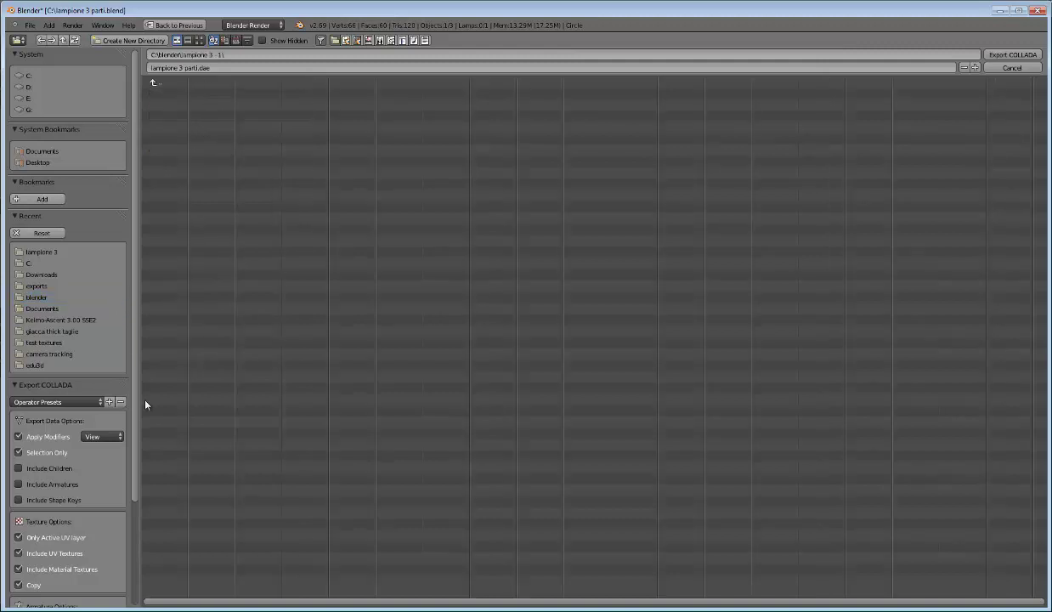
Step: Include material textures, choose the Second Life static preset and export lampione 3 parti.dae
{"action": "scroll", "coordinate": [137, 360], "scroll_direction": "down", "scroll_amount": 4}
{"action": "scroll", "coordinate": [102, 459], "scroll_direction": "down", "scroll_amount": 1}
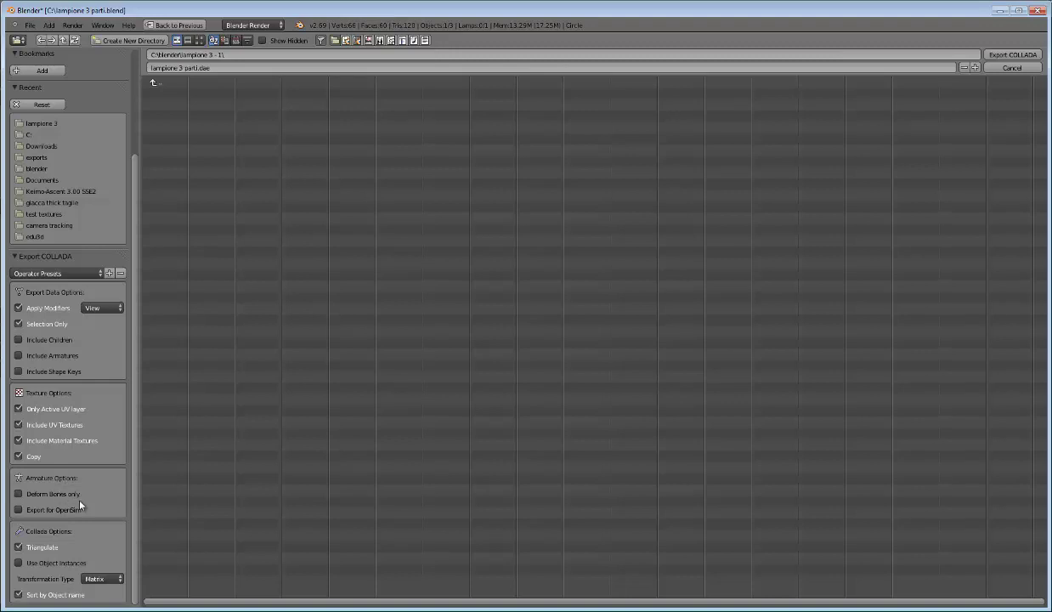
{"action": "left_click", "coordinate": [20, 441]}
{"action": "left_click", "coordinate": [96, 273]}
{"action": "left_click", "coordinate": [1016, 56]}
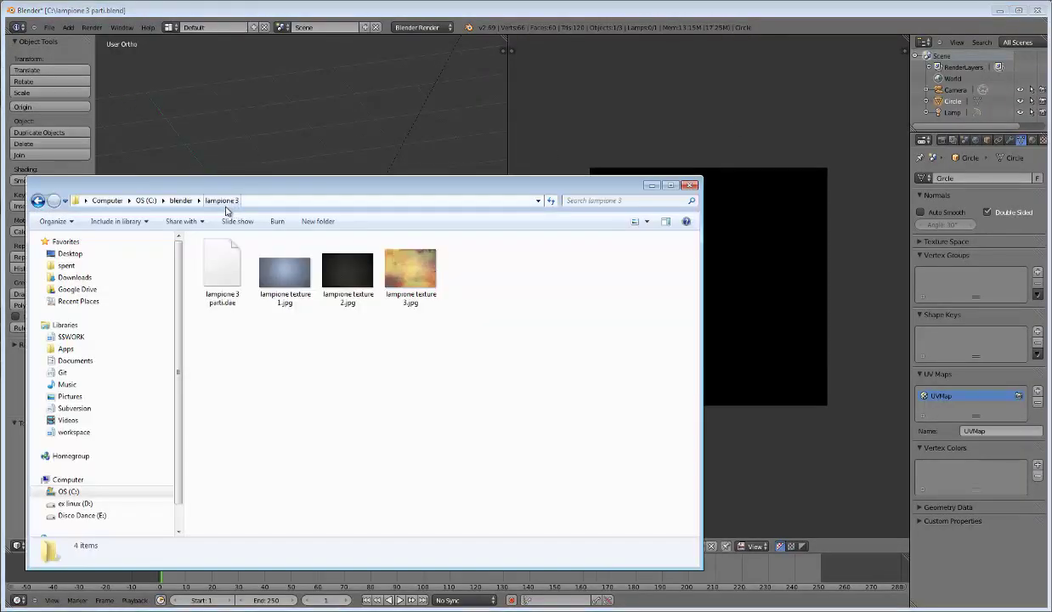
Step: In Explorer, go up to C:\blender and open the lampione 3 - 1 folder
{"action": "left_click", "coordinate": [180, 200]}
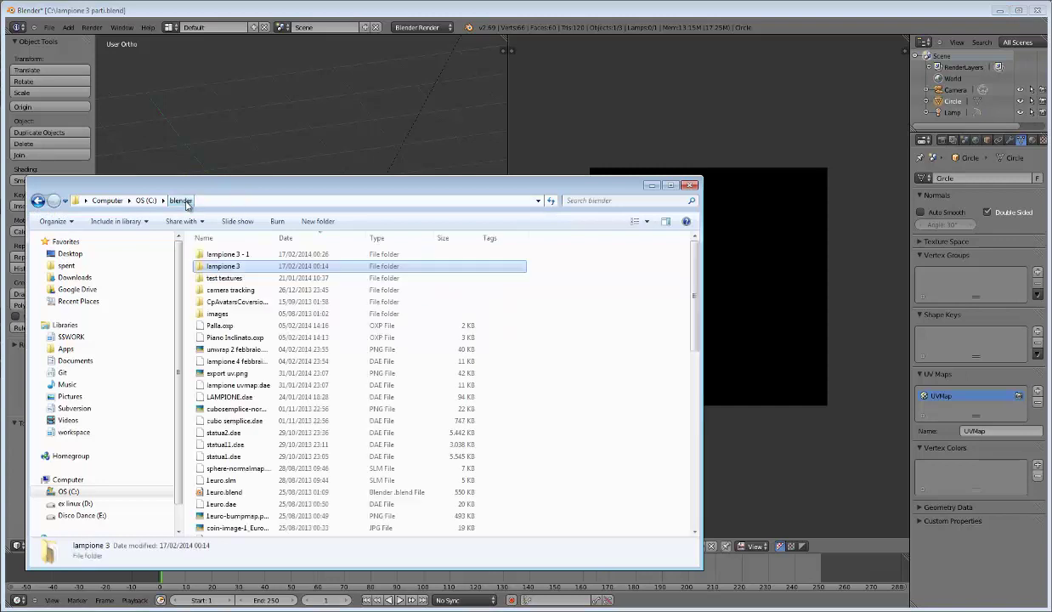
{"action": "double_click", "coordinate": [231, 254]}
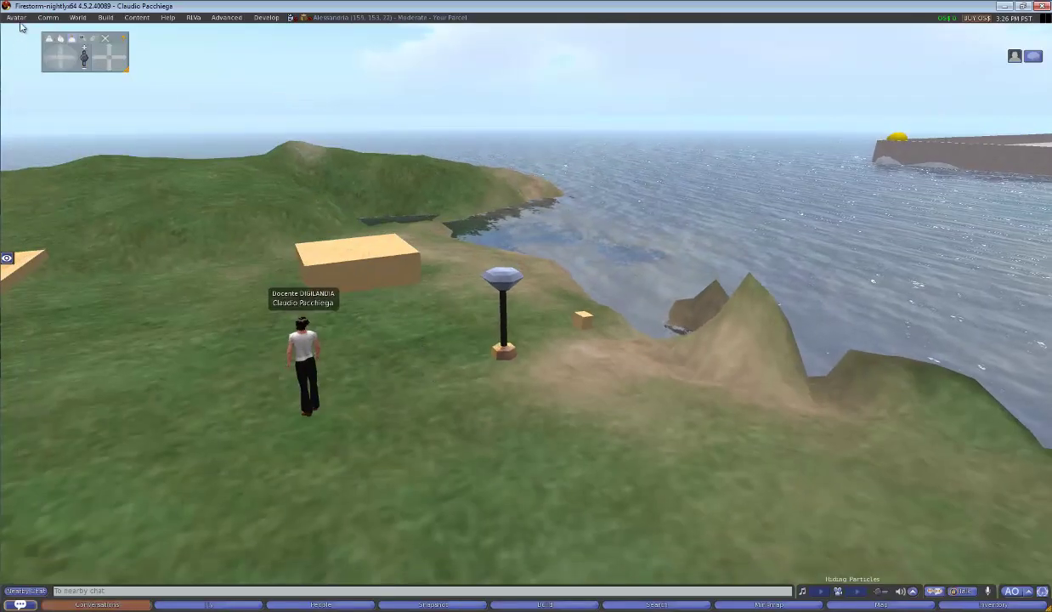
Step: Start a Mesh Model upload and load lampione 3 parti.dae from C:\blender\lampione 3 - 1
{"action": "left_click", "coordinate": [19, 19]}
{"action": "mouse_move", "coordinate": [34, 176]}
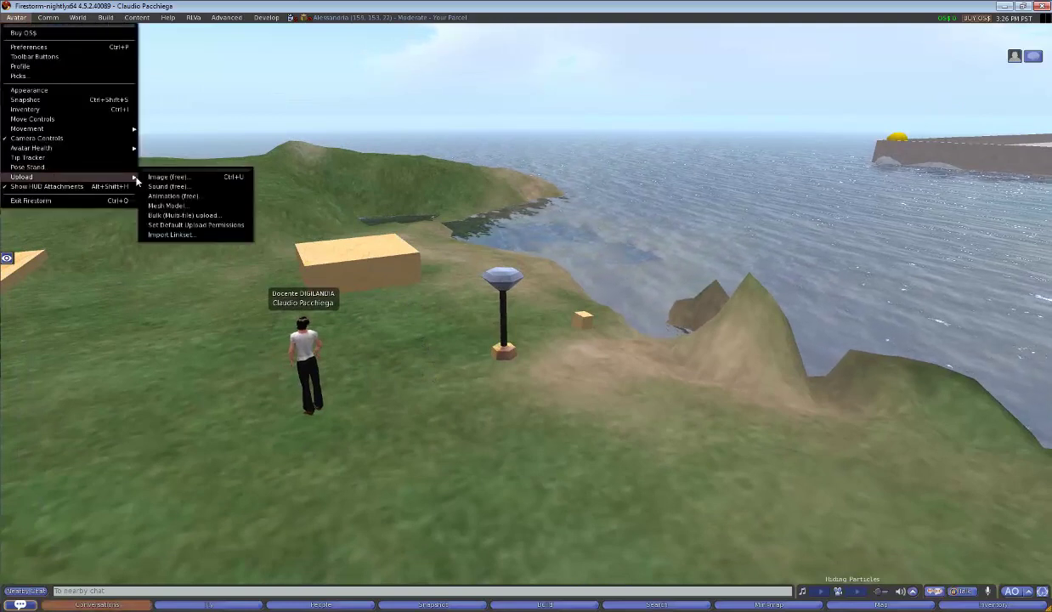
{"action": "left_click", "coordinate": [170, 205]}
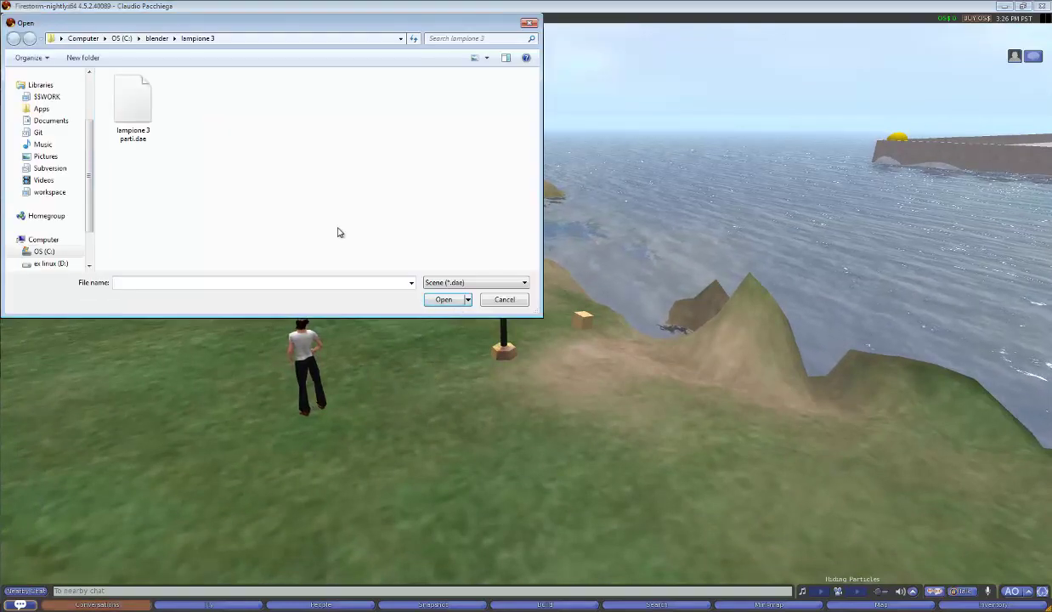
{"action": "left_click", "coordinate": [156, 38]}
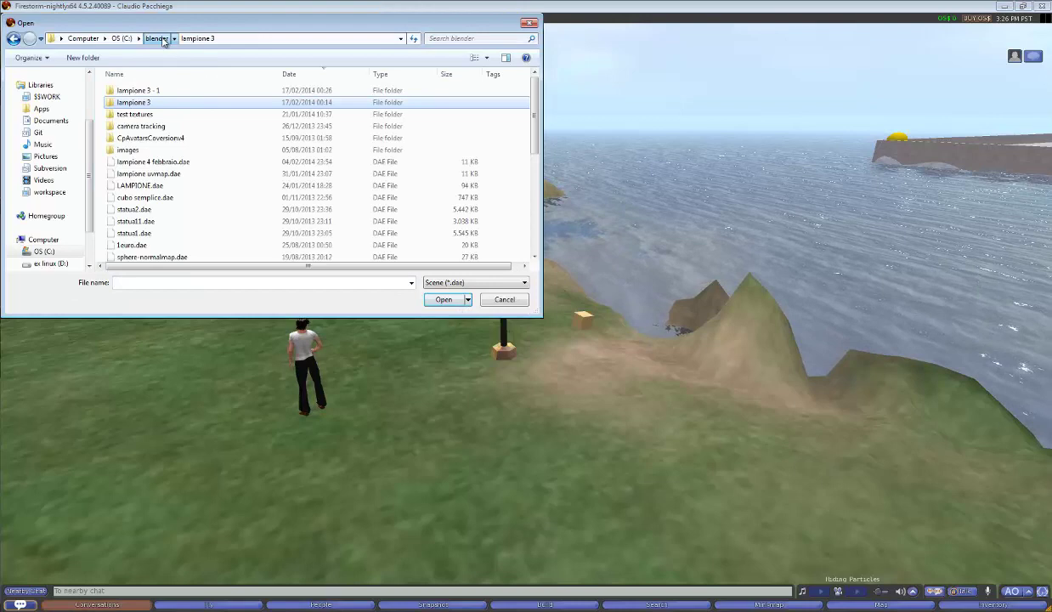
{"action": "double_click", "coordinate": [141, 91]}
{"action": "left_click", "coordinate": [136, 106]}
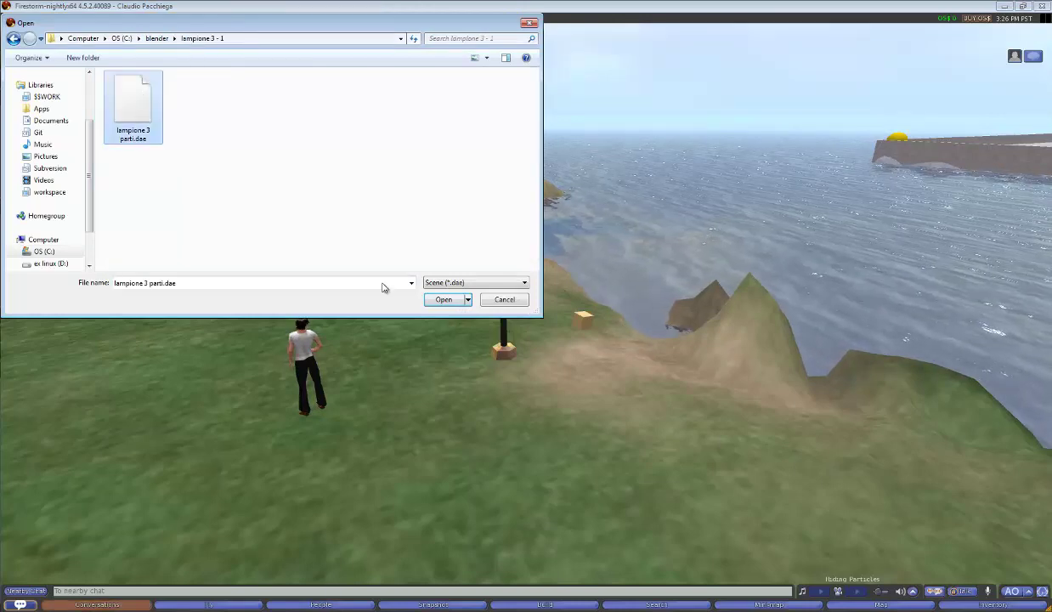
{"action": "left_click", "coordinate": [455, 306]}
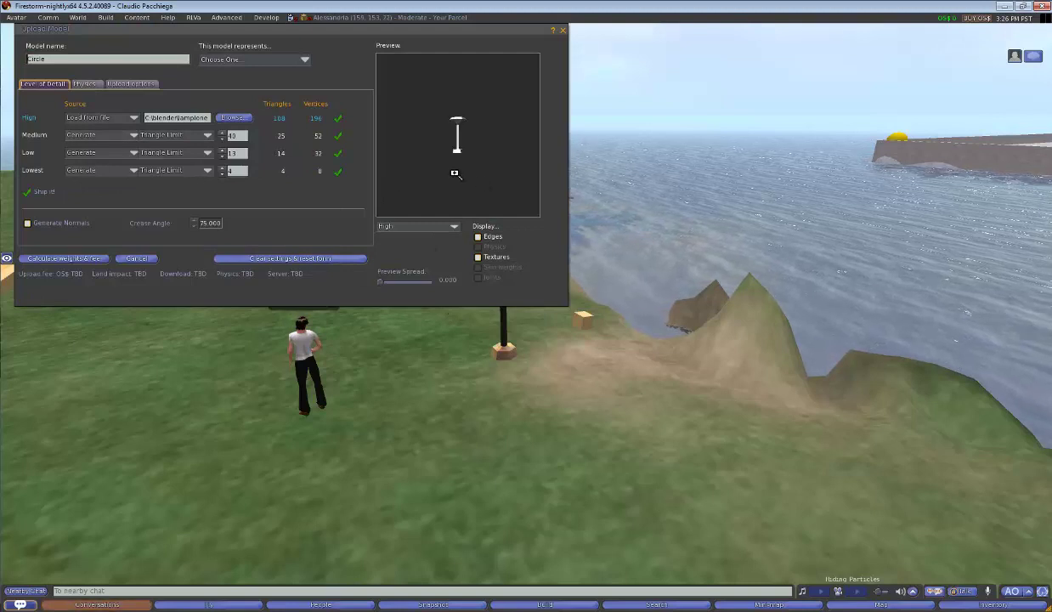
Step: Toggle the textured model preview on and off to inspect the lamp mesh
{"action": "left_click", "coordinate": [477, 257]}
{"action": "scroll", "coordinate": [481, 204], "scroll_direction": "up", "scroll_amount": 2}
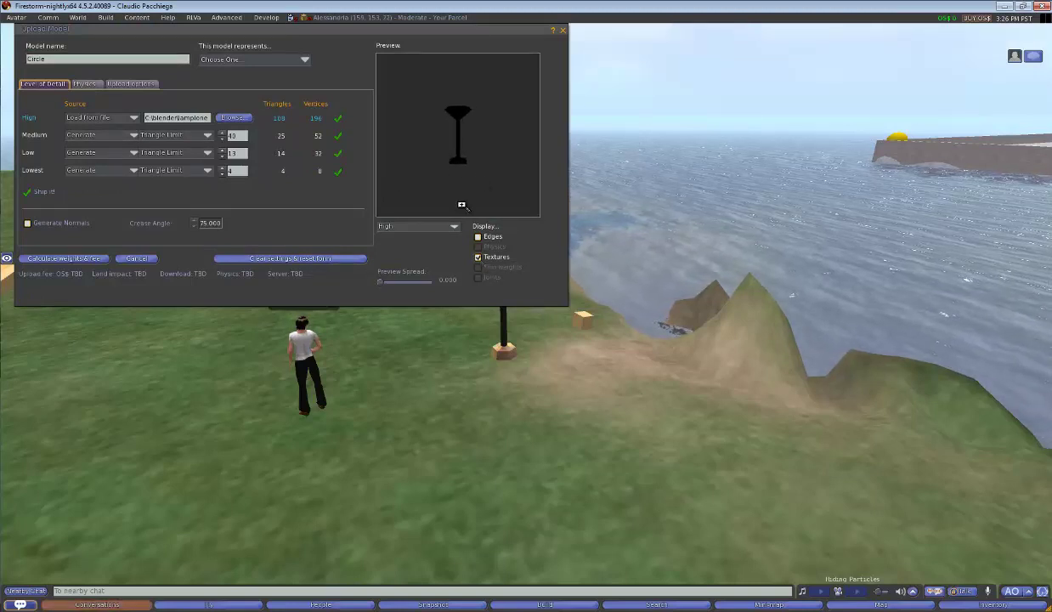
{"action": "scroll", "coordinate": [482, 153], "scroll_direction": "up", "scroll_amount": 2}
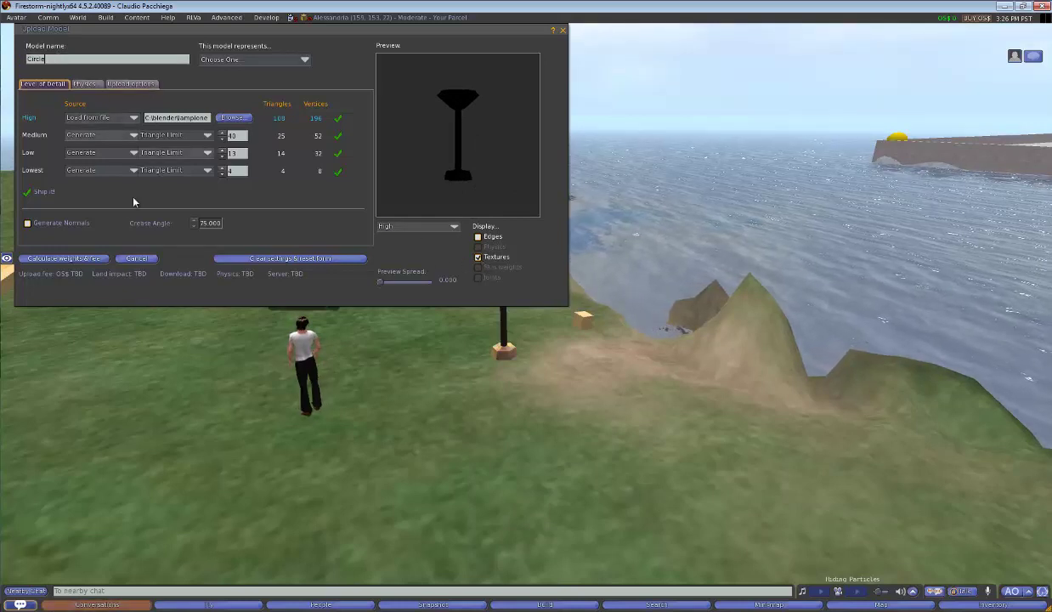
{"action": "scroll", "coordinate": [449, 132], "scroll_direction": "down", "scroll_amount": 3}
{"action": "scroll", "coordinate": [448, 131], "scroll_direction": "up", "scroll_amount": 3}
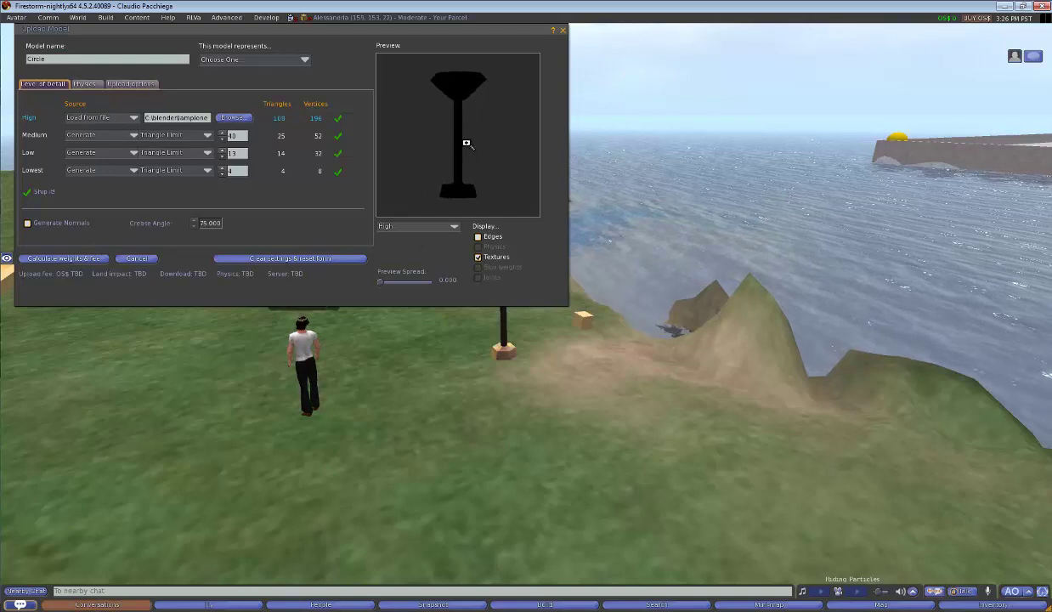
{"action": "scroll", "coordinate": [464, 144], "scroll_direction": "down", "scroll_amount": 1}
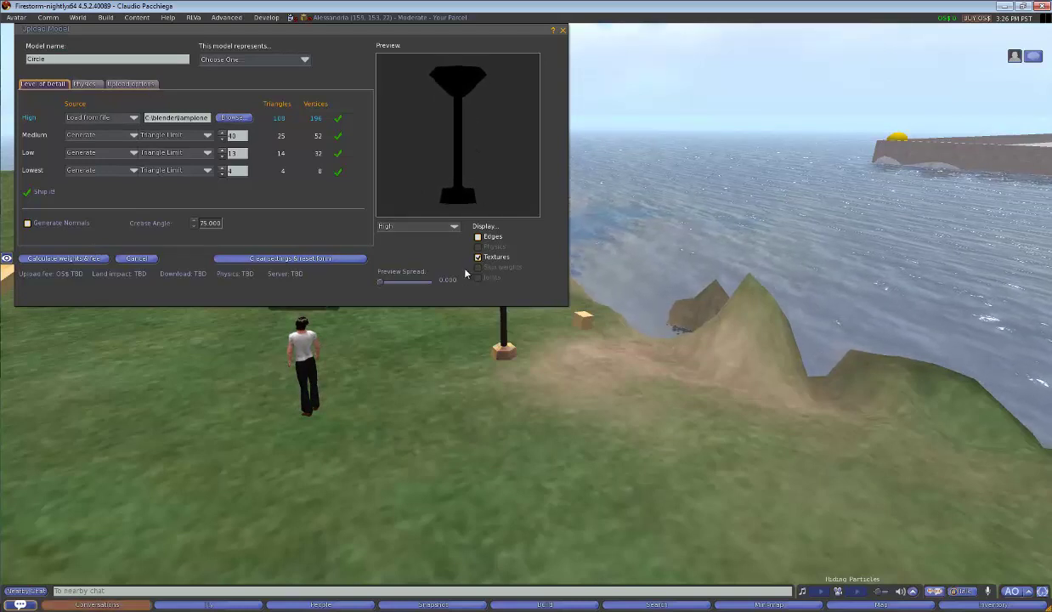
{"action": "left_click", "coordinate": [478, 257]}
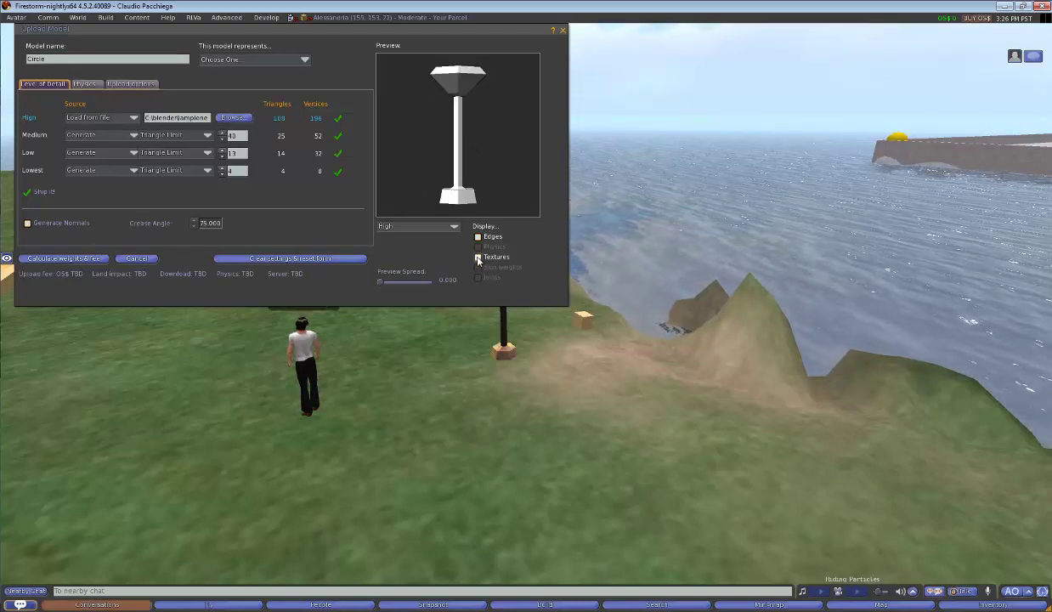
{"action": "left_click", "coordinate": [477, 259]}
{"action": "left_click", "coordinate": [478, 258]}
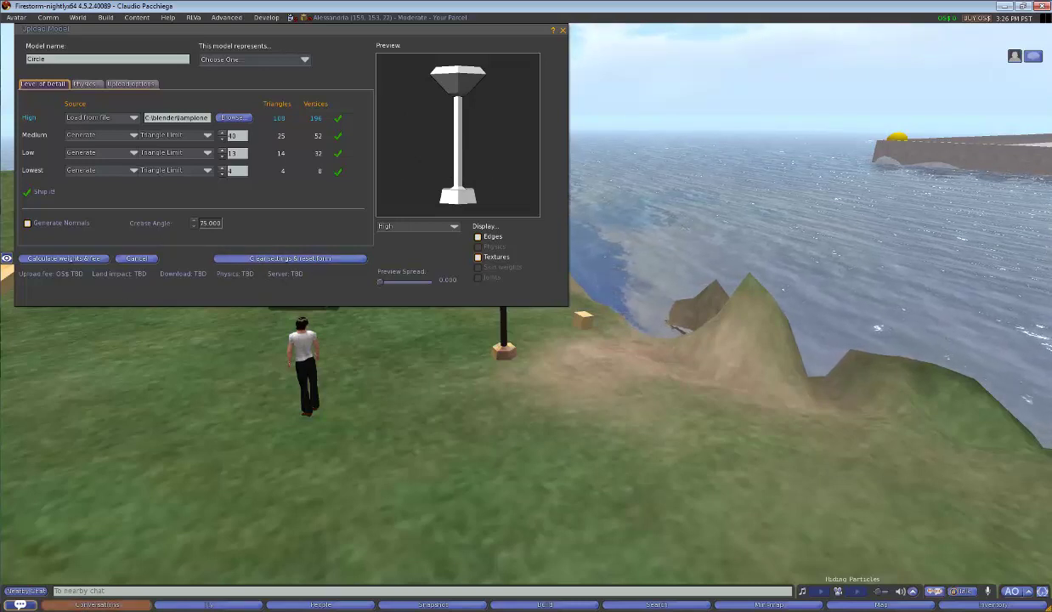
Step: Name the model lampione 3-1, include textures, calculate weights and fee, and upload it
{"action": "left_click", "coordinate": [29, 60]}
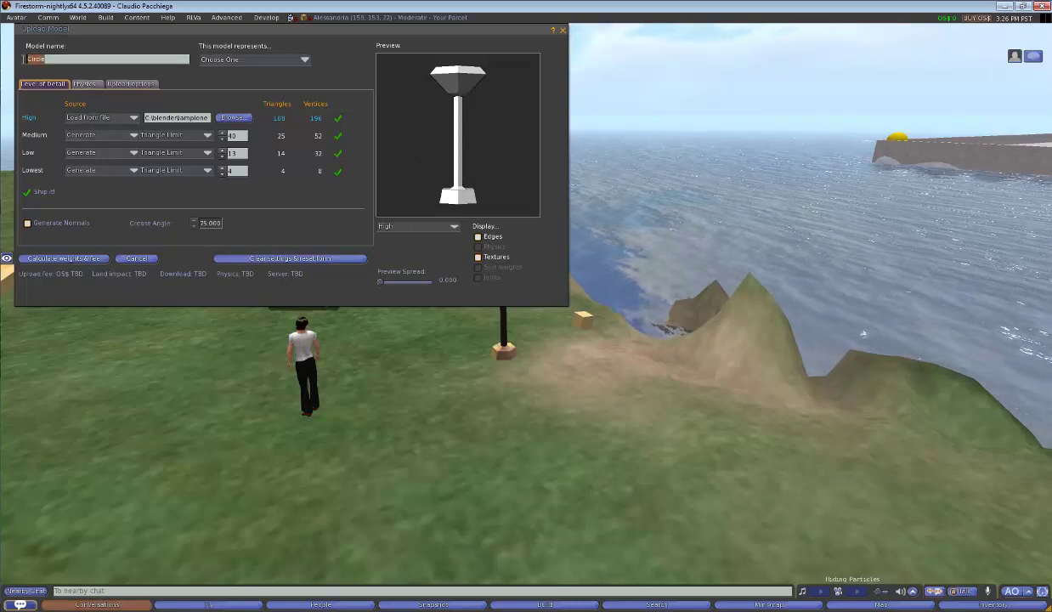
{"action": "type", "text": "lampion"}
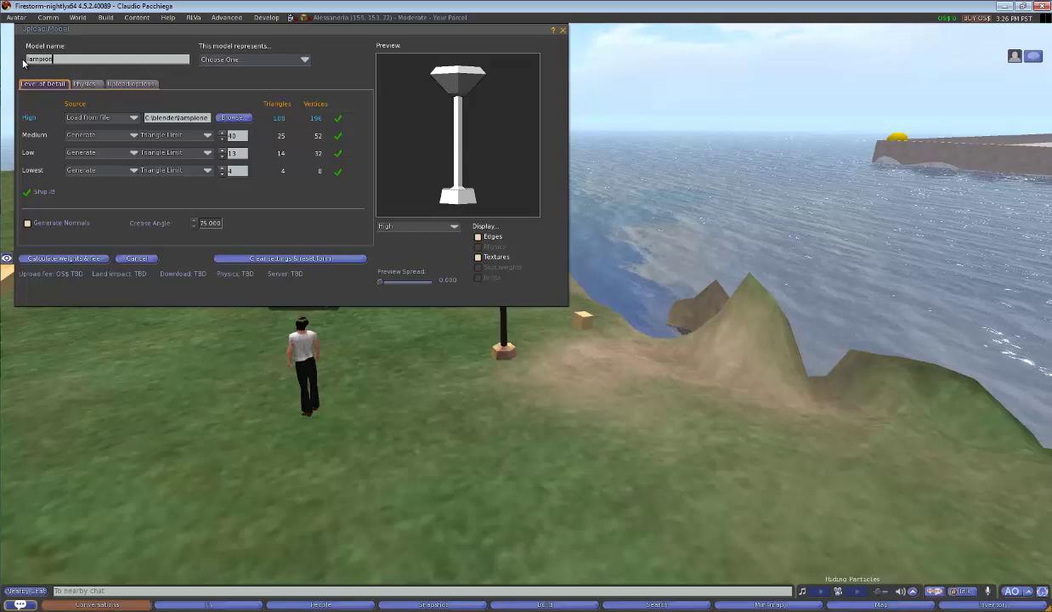
{"action": "type", "text": "e 3-1"}
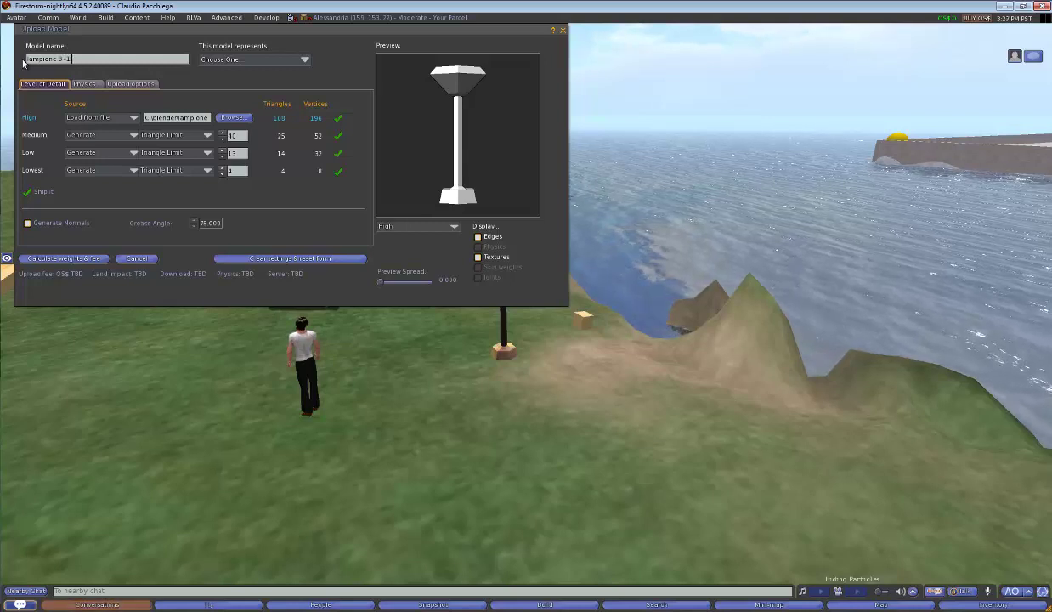
{"action": "left_click", "coordinate": [127, 82]}
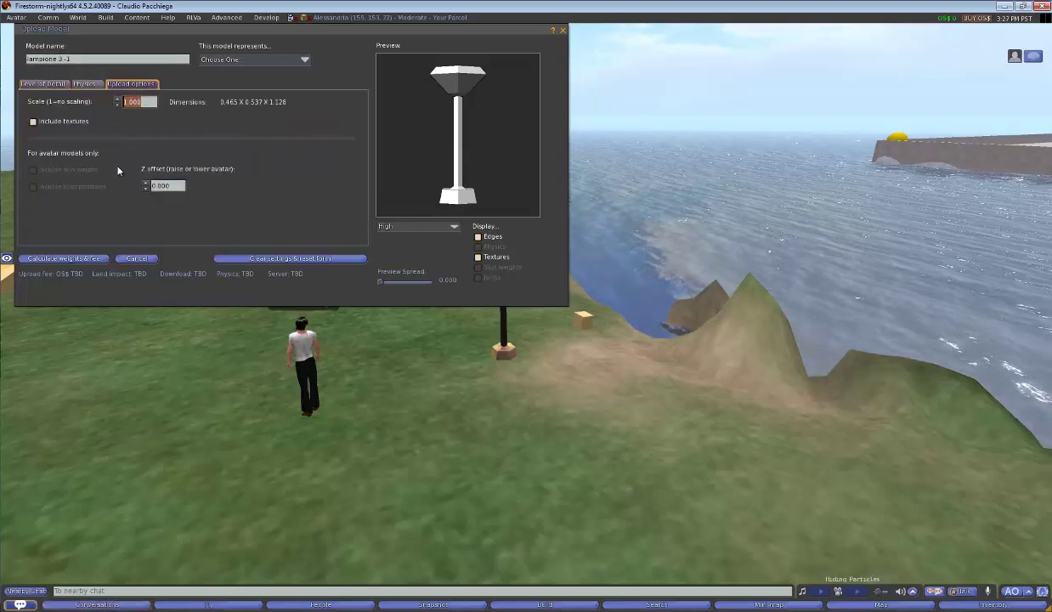
{"action": "left_click", "coordinate": [33, 122]}
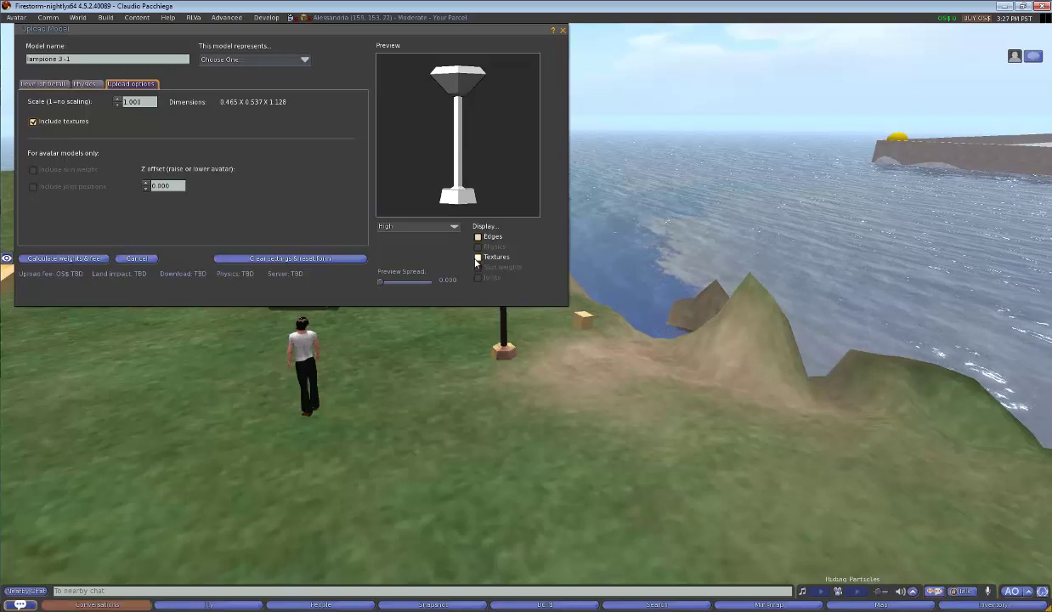
{"action": "left_click", "coordinate": [68, 259]}
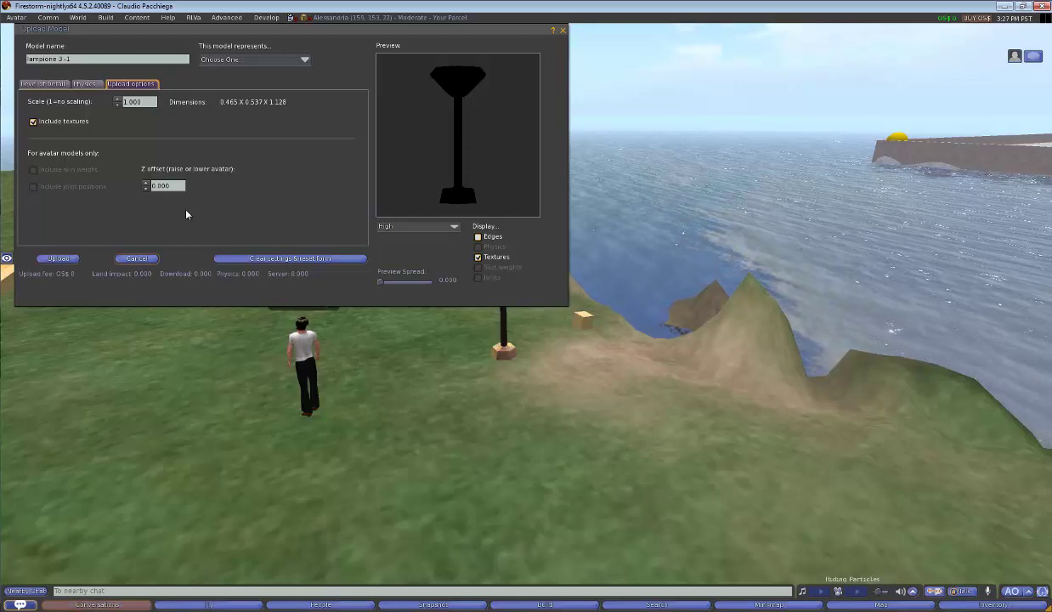
{"action": "left_click", "coordinate": [58, 258]}
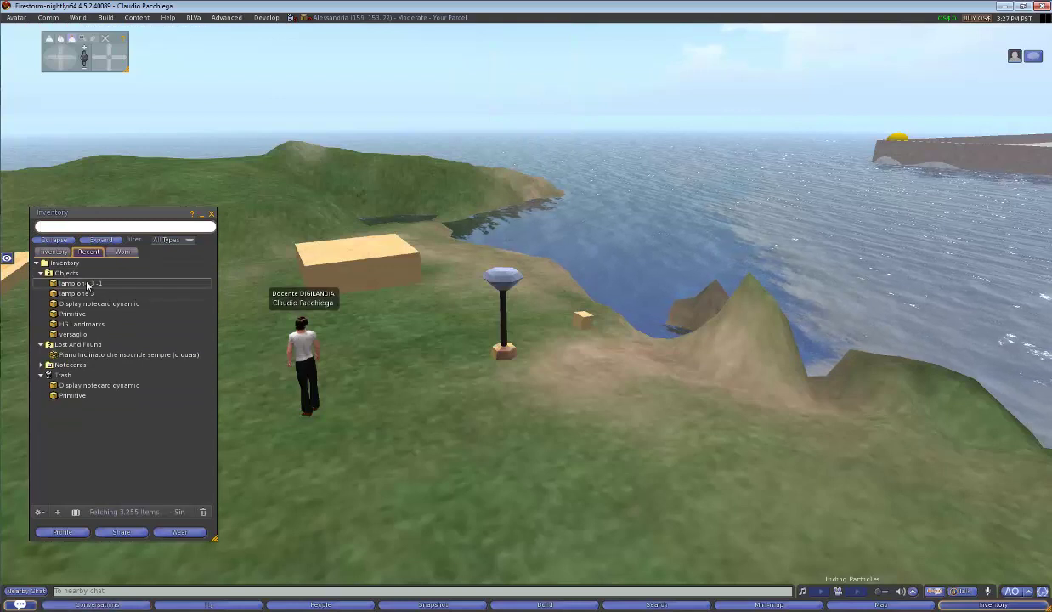
Step: Rez lampione 3-1 on the ground and zoom the camera in on the small grey lamp
{"action": "left_click", "coordinate": [374, 344]}
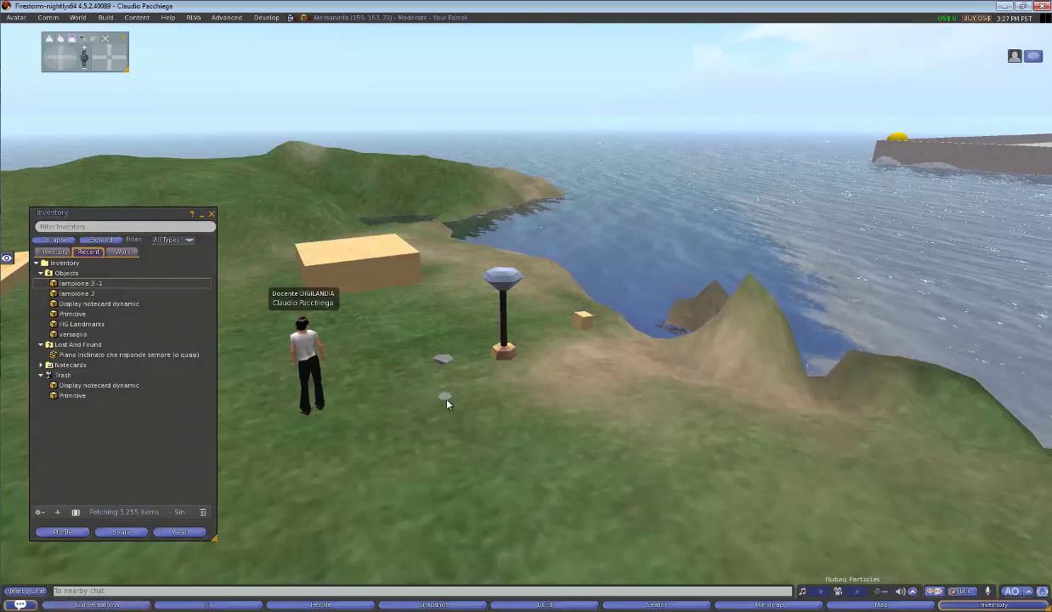
{"action": "left_click", "coordinate": [439, 368], "text": "alt"}
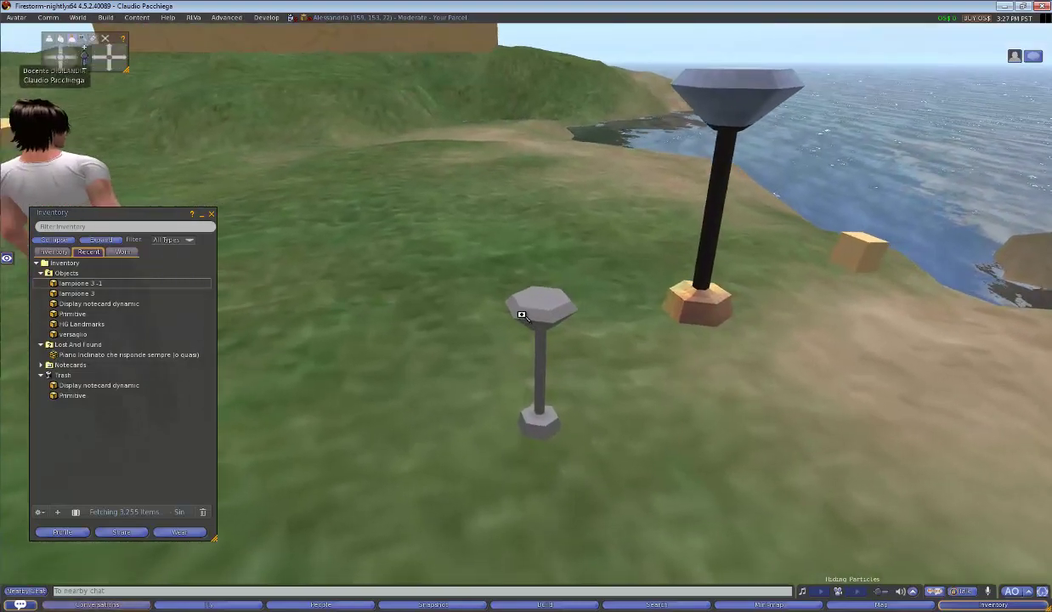
{"action": "key", "text": "Escape"}
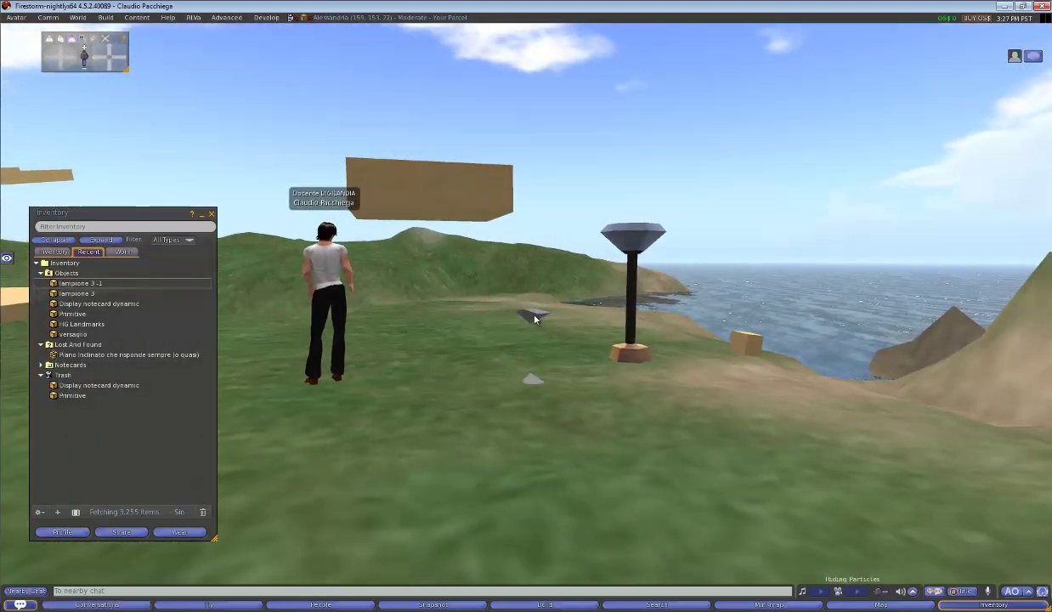
{"action": "left_click", "coordinate": [534, 316], "text": "alt"}
{"action": "key", "text": "Escape"}
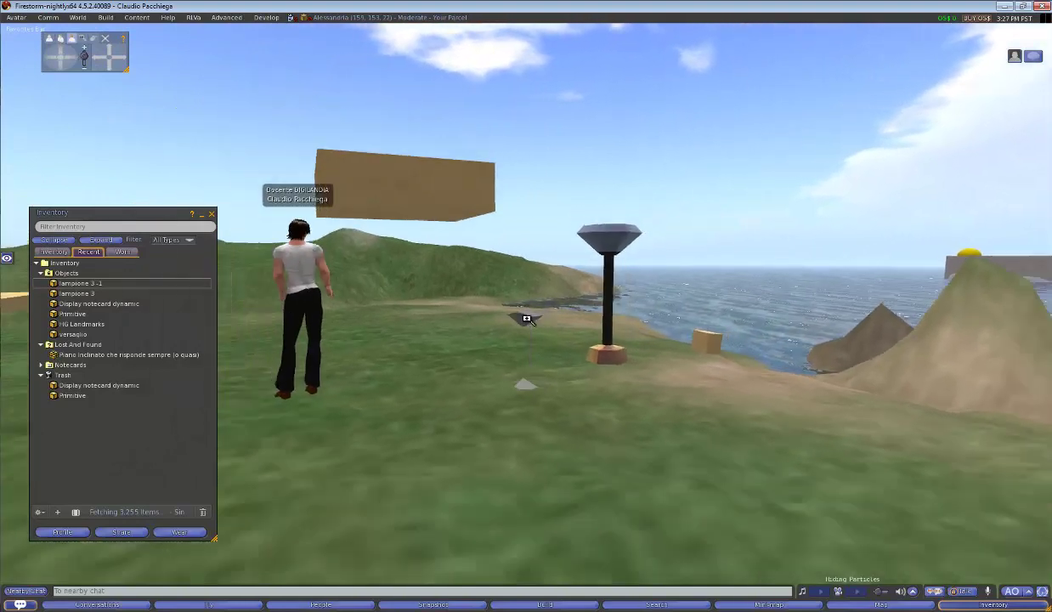
{"action": "left_click", "coordinate": [527, 317], "text": "alt"}
{"action": "key", "text": "Escape"}
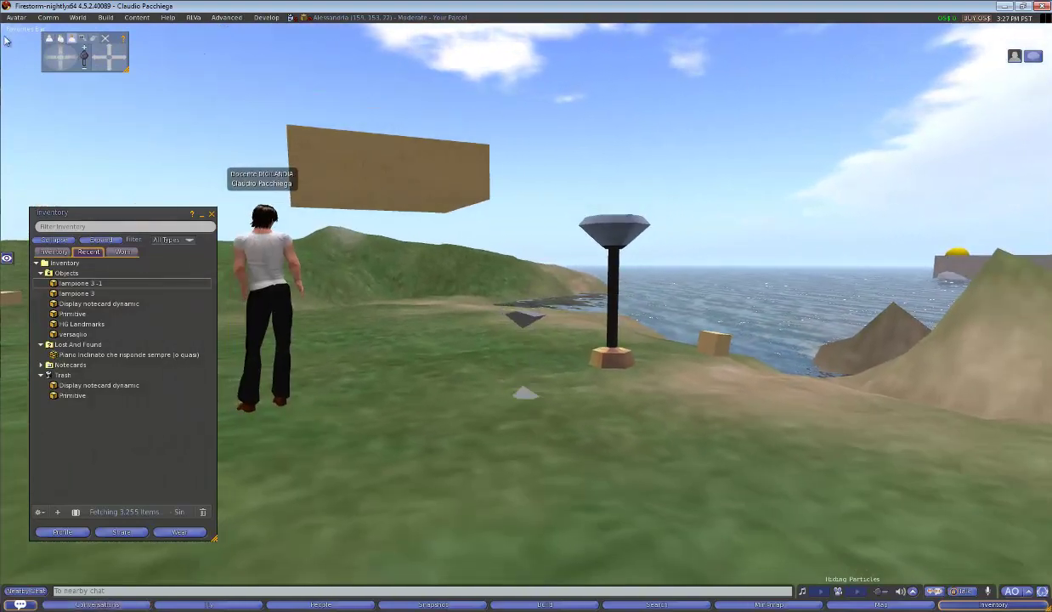
{"action": "left_click", "coordinate": [15, 17]}
{"action": "mouse_move", "coordinate": [34, 177]}
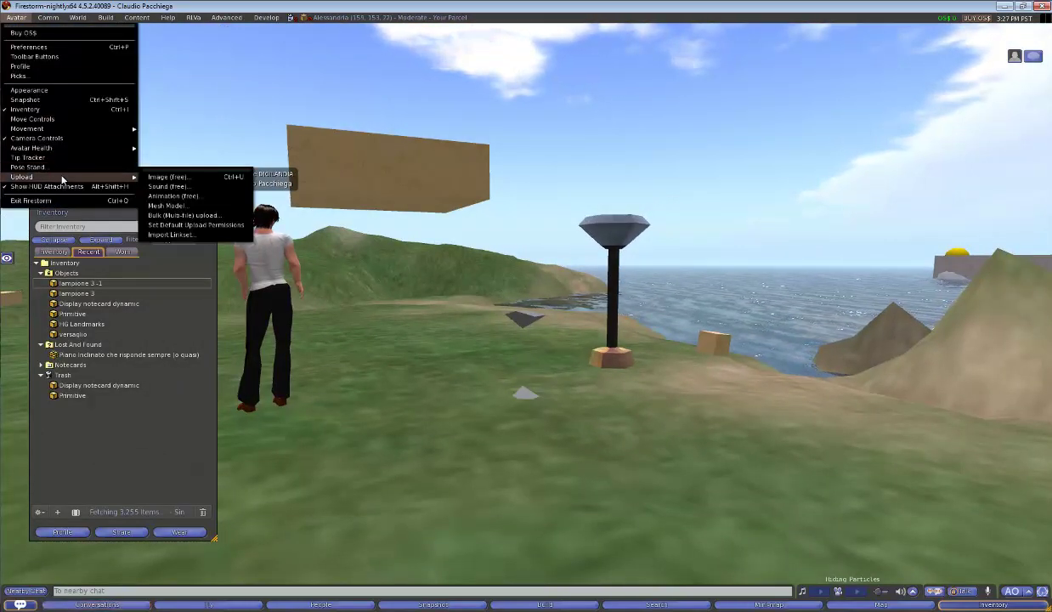
Step: Load lampione 3 parti.dae for mesh upload and rename the model lampione 3-1 b
{"action": "left_click", "coordinate": [166, 206]}
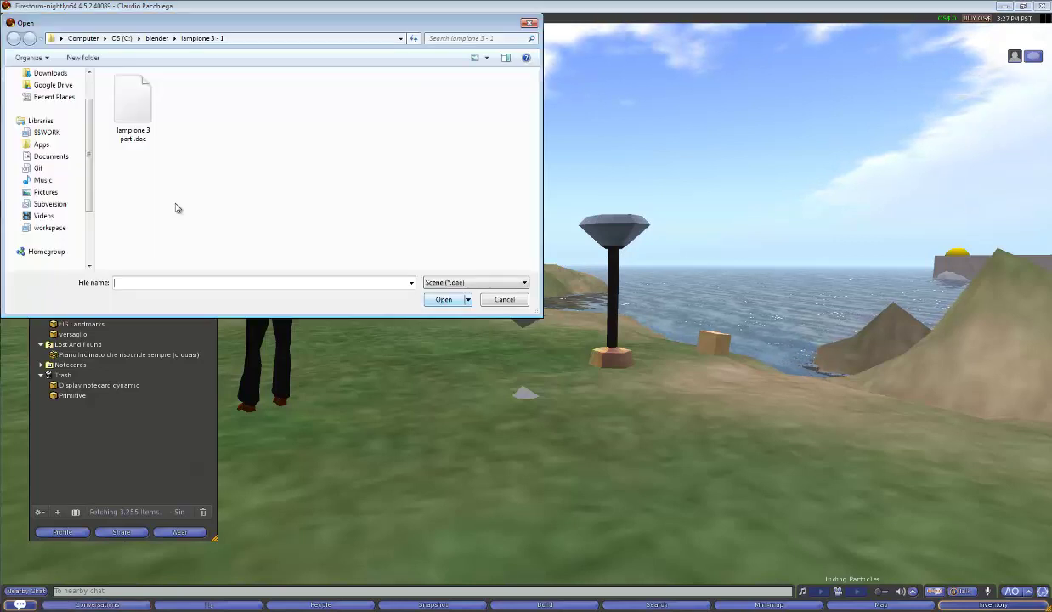
{"action": "left_click", "coordinate": [443, 298]}
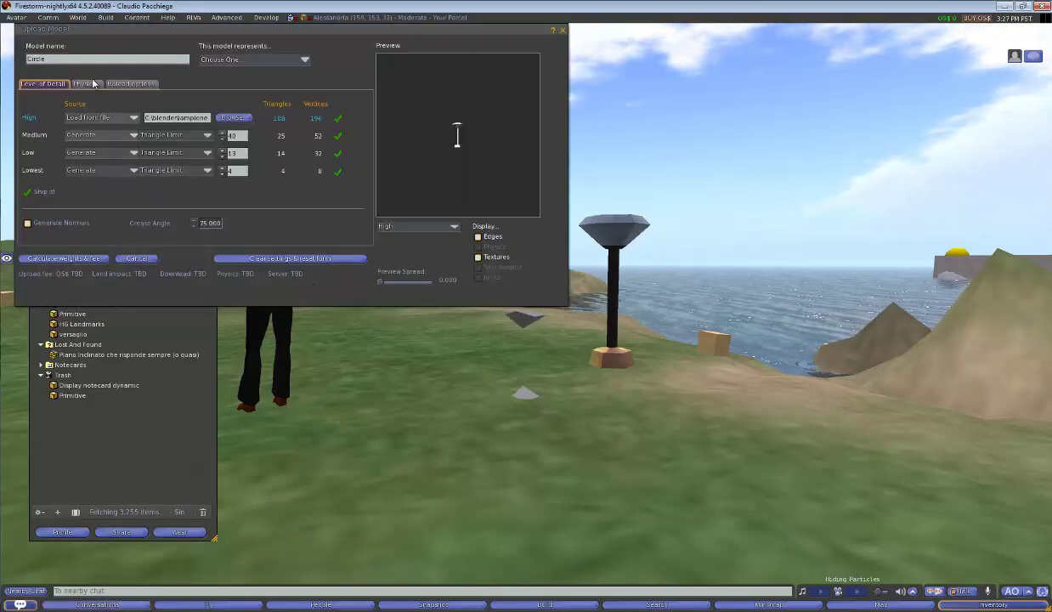
{"action": "key", "text": "BackSpace"}
{"action": "type", "text": "lampion"}
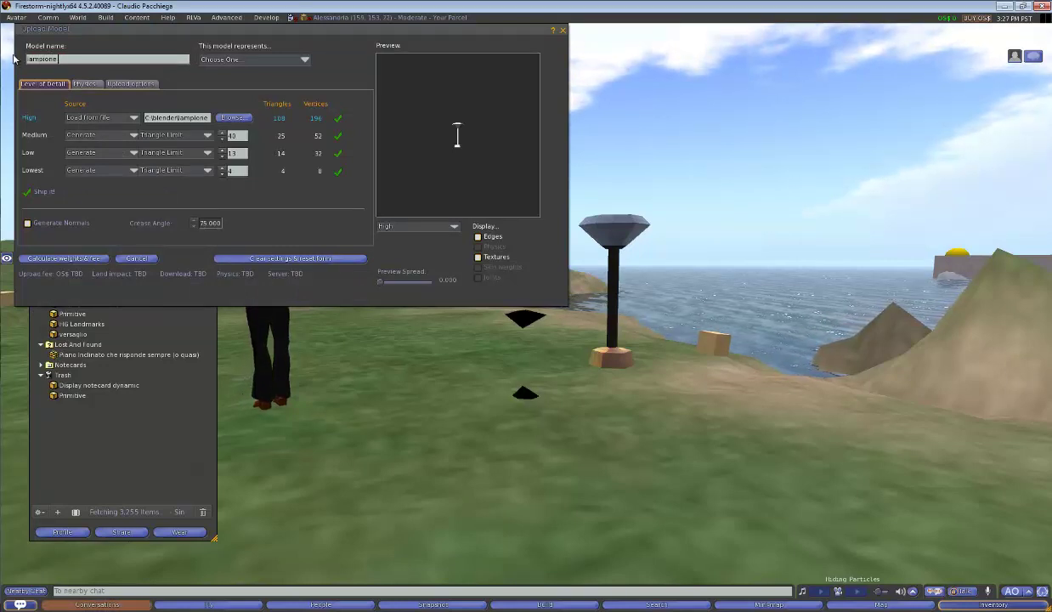
{"action": "type", "text": "e 3-1 b"}
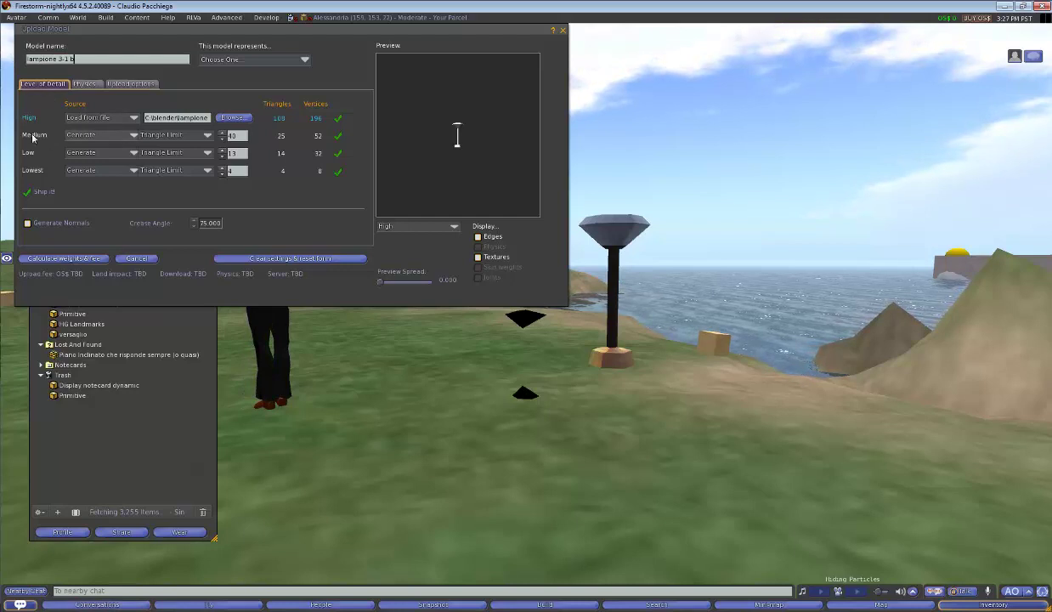
Step: Set Medium, Low and Lowest detail to Use LoD above, calculate the fee and upload
{"action": "left_click", "coordinate": [111, 137]}
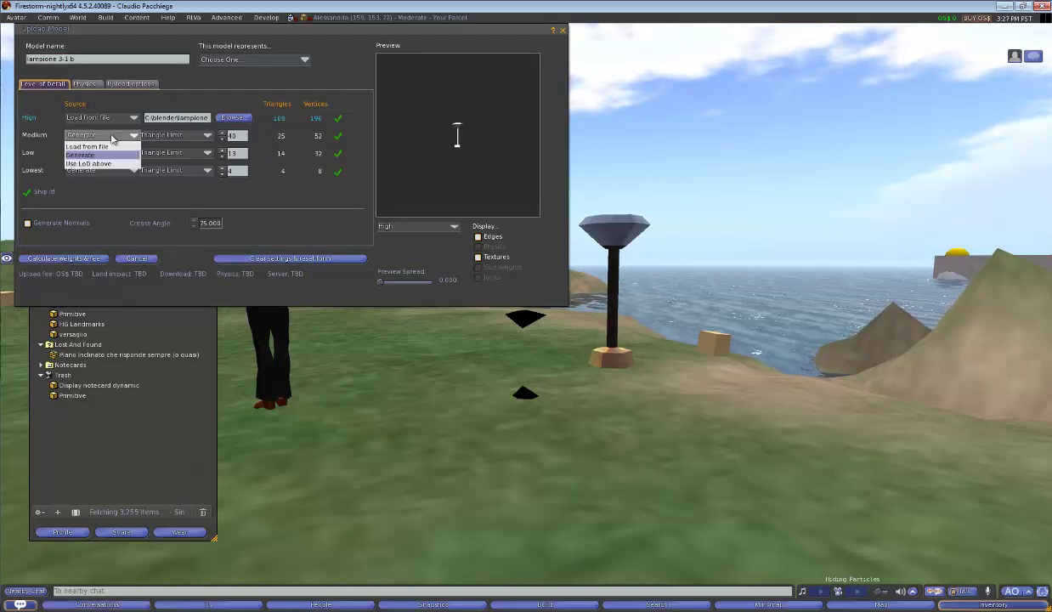
{"action": "left_click", "coordinate": [101, 163]}
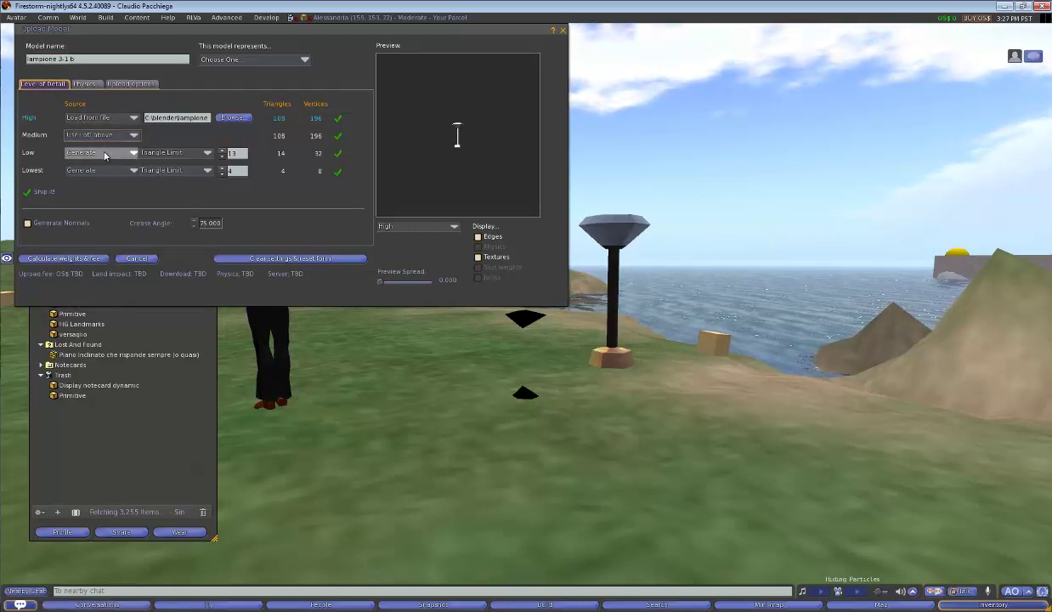
{"action": "left_click", "coordinate": [104, 153]}
{"action": "left_click", "coordinate": [101, 181]}
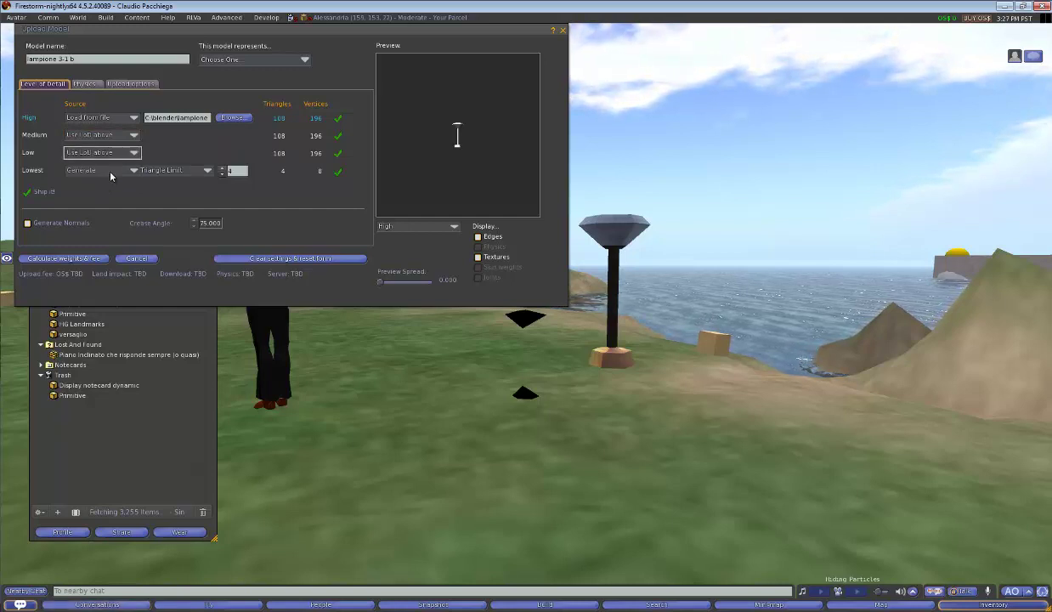
{"action": "left_click", "coordinate": [109, 171]}
{"action": "left_click", "coordinate": [102, 199]}
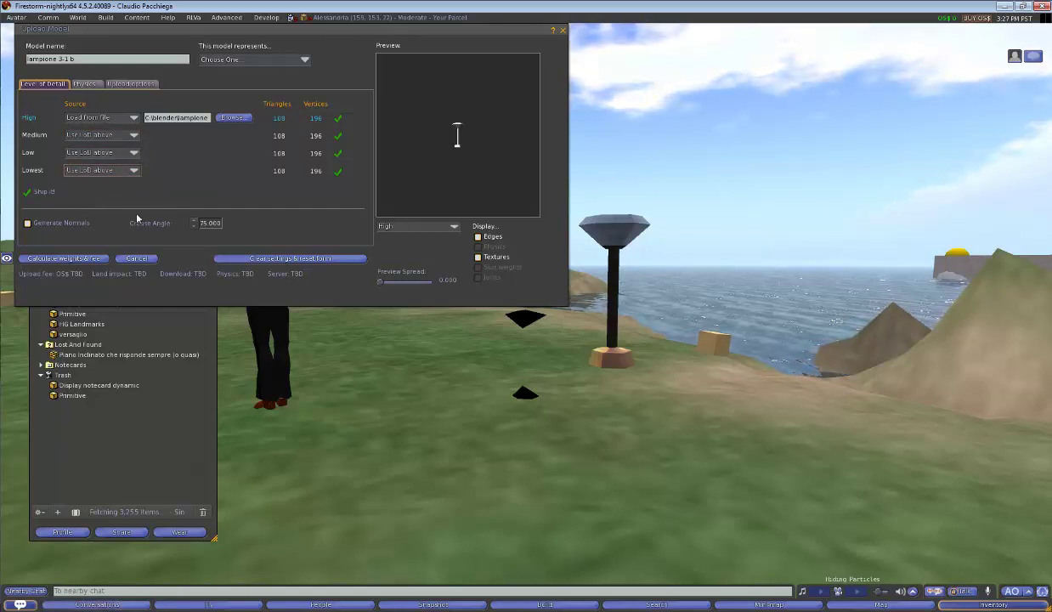
{"action": "left_click", "coordinate": [84, 260]}
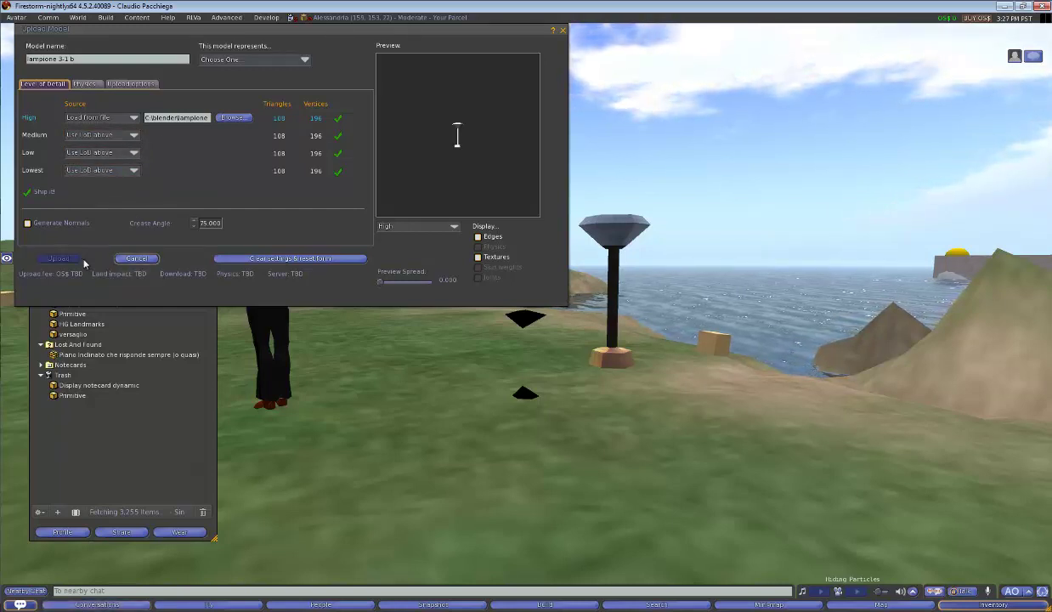
{"action": "left_click", "coordinate": [61, 259]}
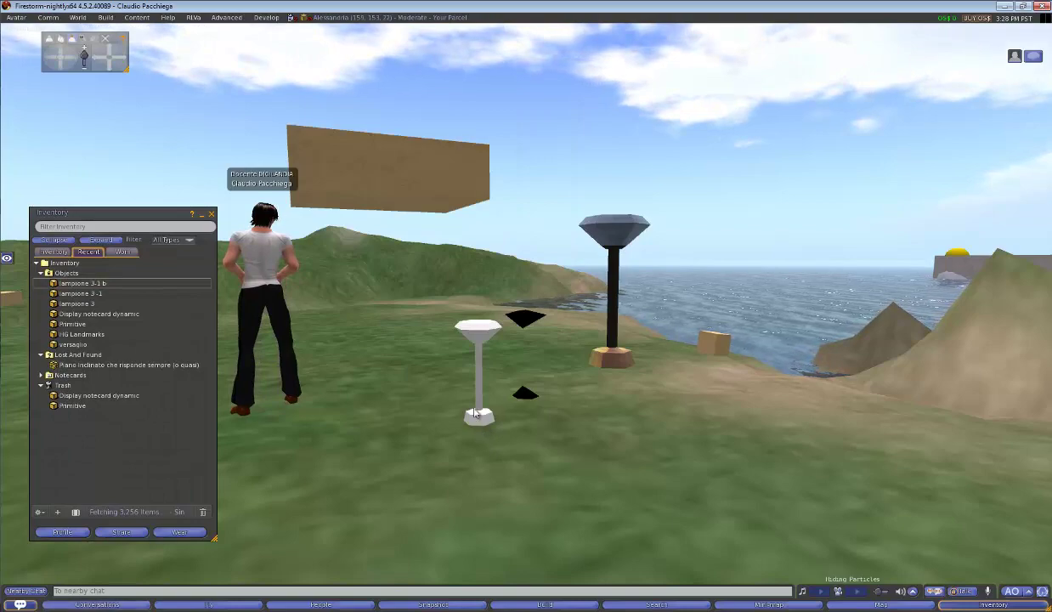
Step: Rez lampione 3-1 b on the ground beside the other lamps, open its Edit floater, then close it
{"action": "mouse_move", "coordinate": [480, 434]}
{"action": "left_mouse_down", "text": "alt"}
{"action": "mouse_move", "coordinate": [527, 319]}
{"action": "mouse_move", "coordinate": [593, 290]}
{"action": "left_mouse_up", "text": "alt"}
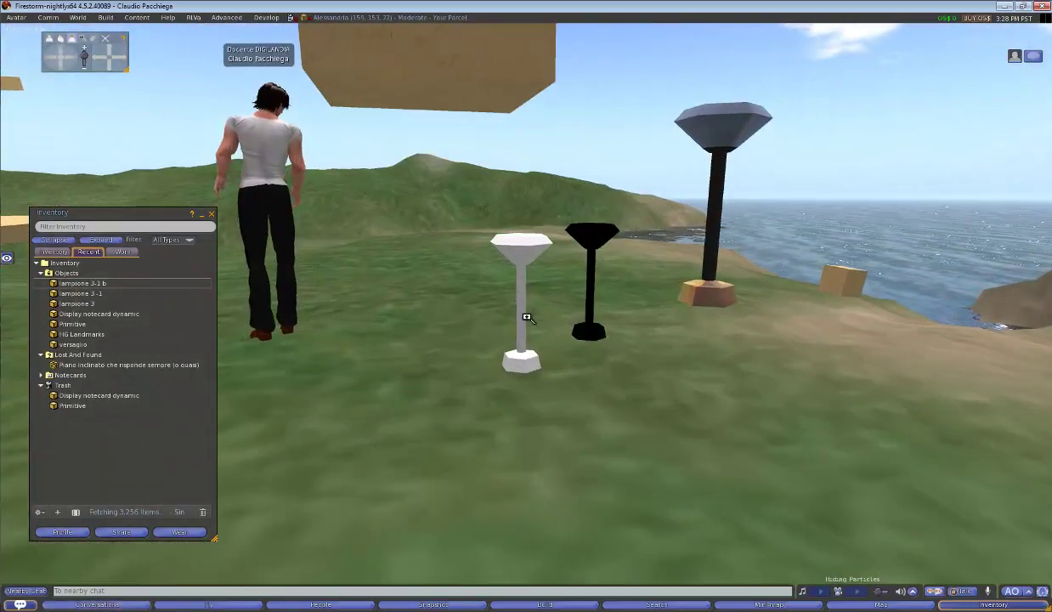
{"action": "left_click_drag", "start_coordinate": [528, 312], "coordinate": [530, 299], "text": "alt"}
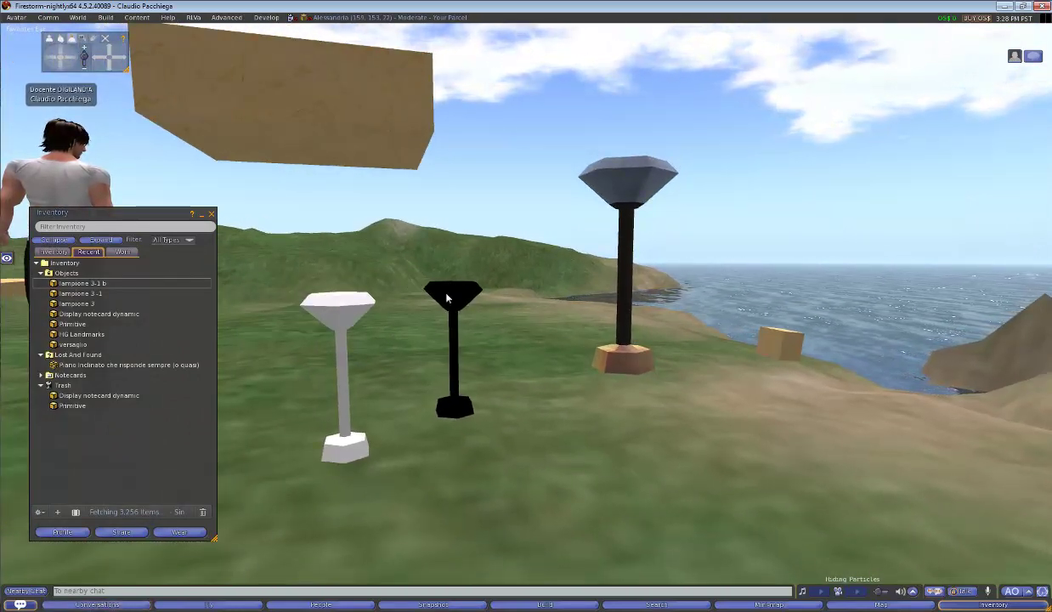
{"action": "right_click", "coordinate": [334, 319]}
{"action": "left_click", "coordinate": [268, 316]}
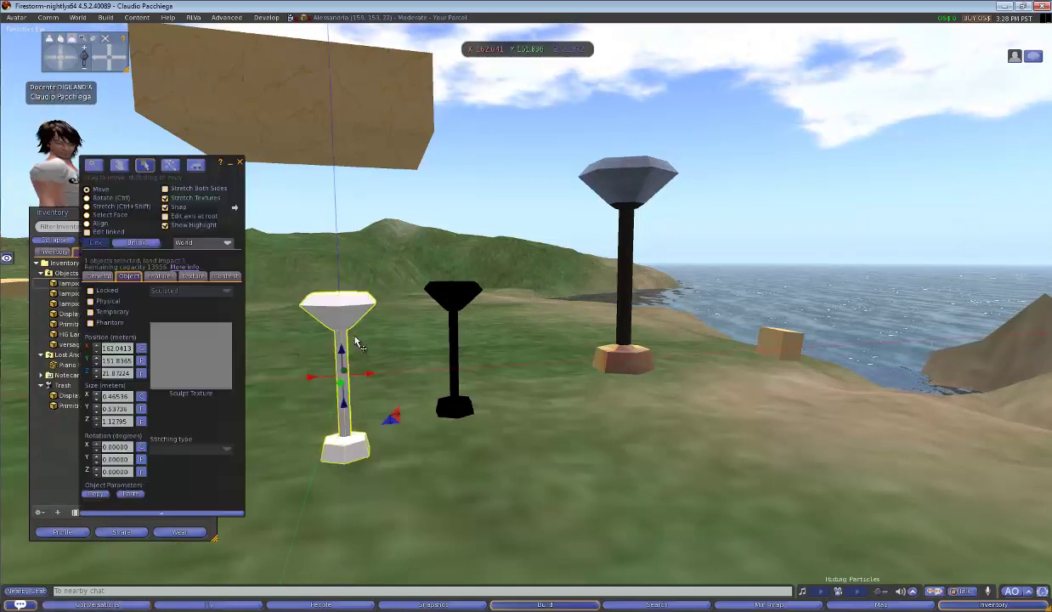
{"action": "mouse_move", "coordinate": [229, 177]}
{"action": "left_mouse_down"}
{"action": "mouse_move", "coordinate": [362, 202]}
{"action": "mouse_move", "coordinate": [257, 181]}
{"action": "left_mouse_up"}
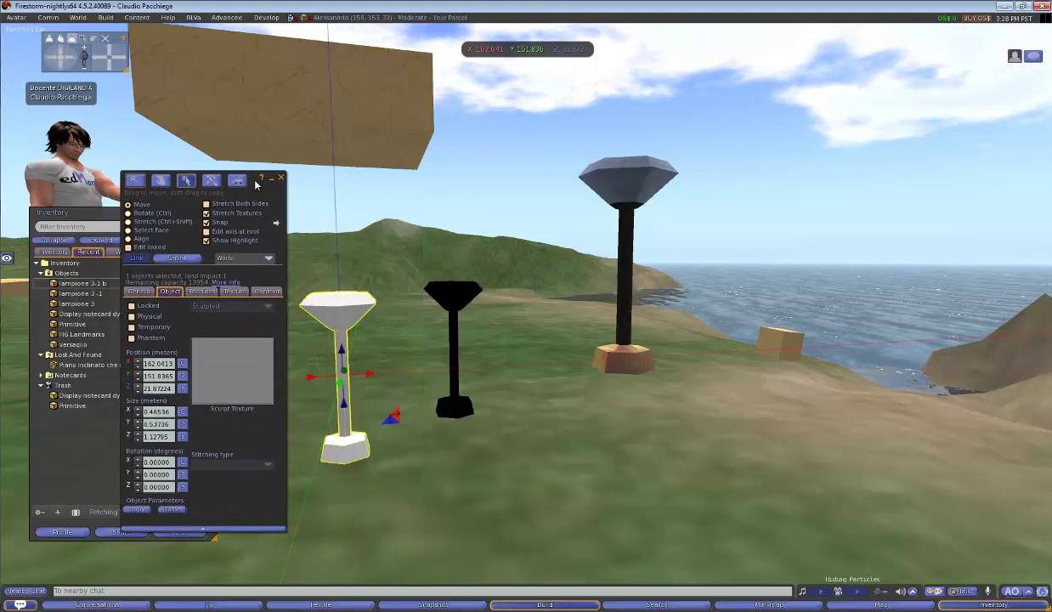
{"action": "left_click", "coordinate": [279, 176]}
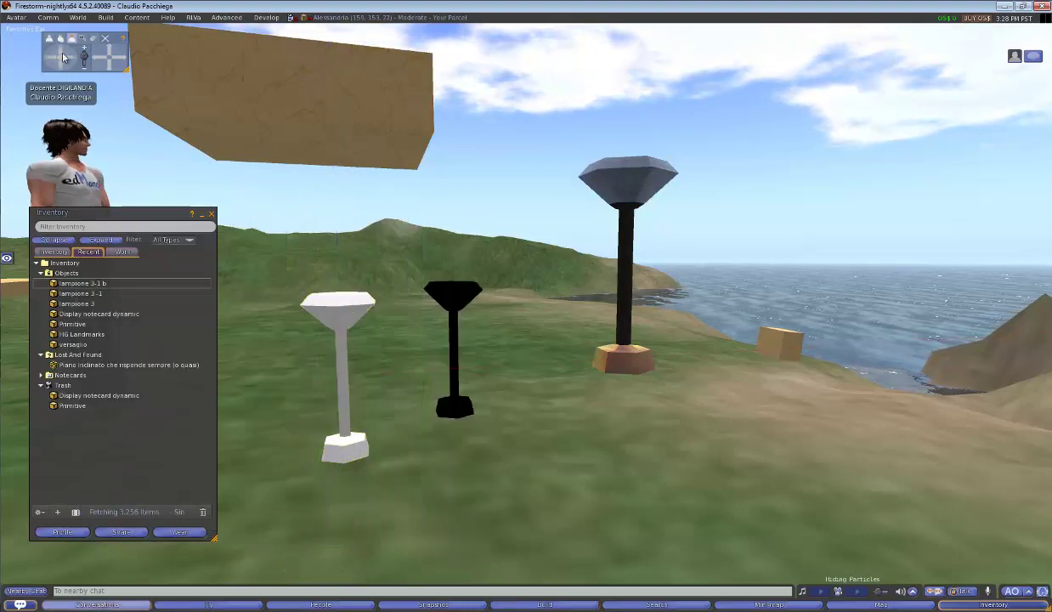
Step: Bulk-upload the lampione texture 1, 2 and 3 jpg files
{"action": "left_click", "coordinate": [15, 17]}
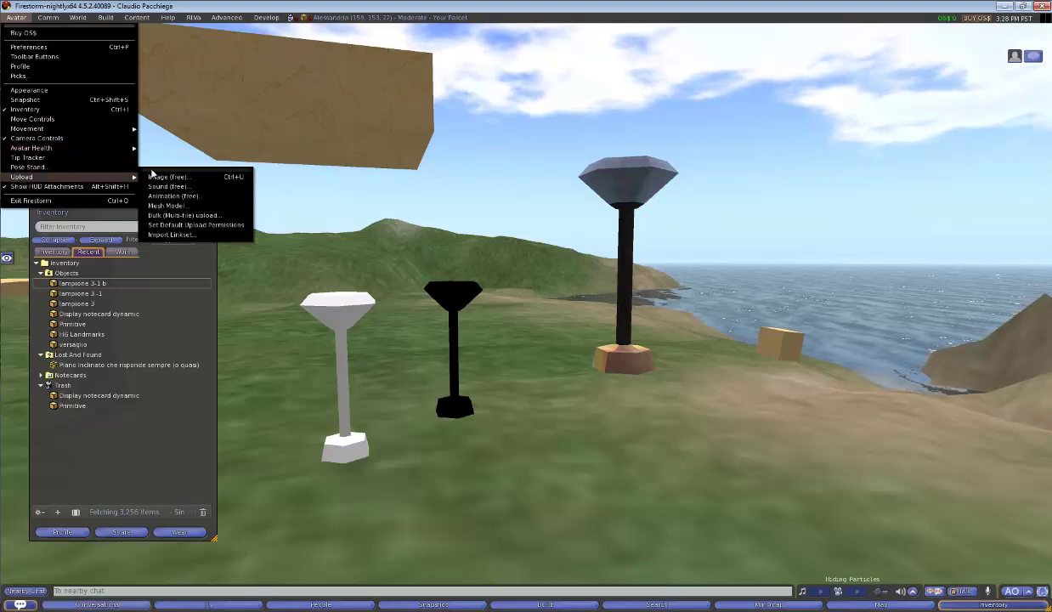
{"action": "mouse_move", "coordinate": [22, 177]}
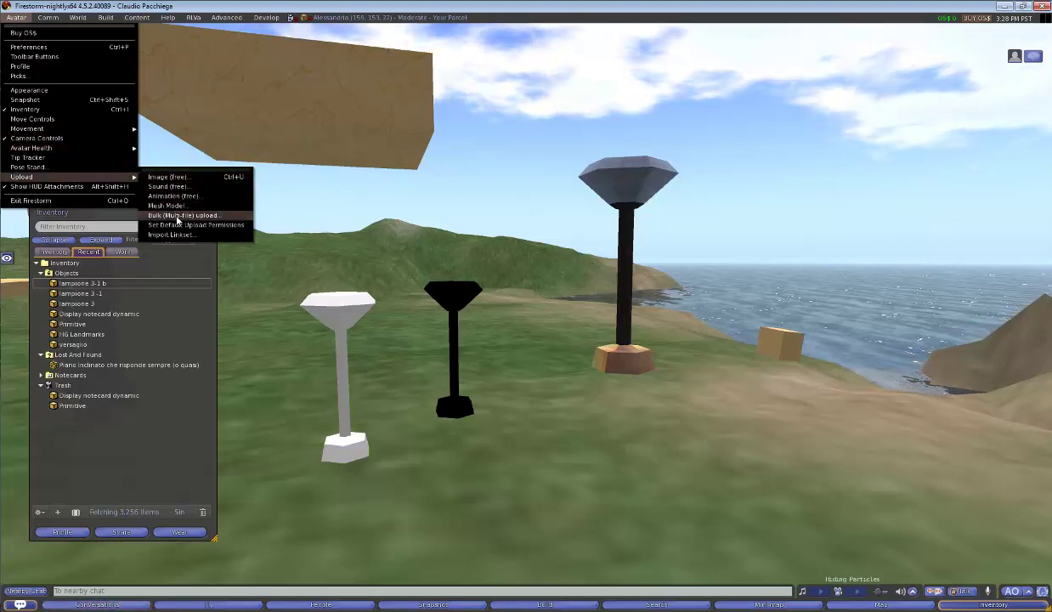
{"action": "left_click", "coordinate": [180, 215]}
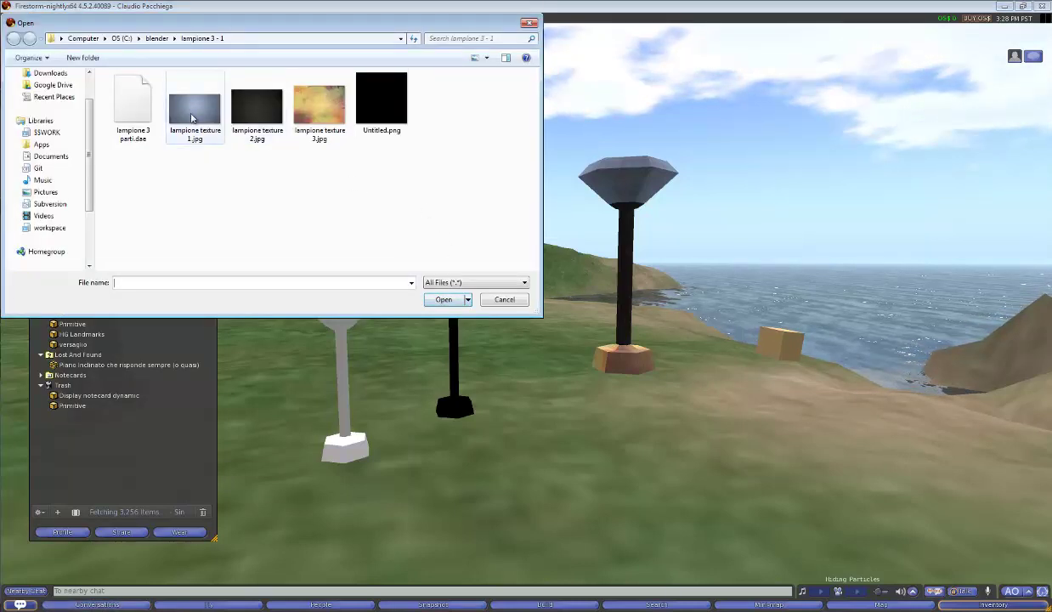
{"action": "left_click", "coordinate": [195, 109]}
{"action": "left_click", "coordinate": [264, 117], "text": "ctrl"}
{"action": "left_click", "coordinate": [337, 133], "text": "ctrl"}
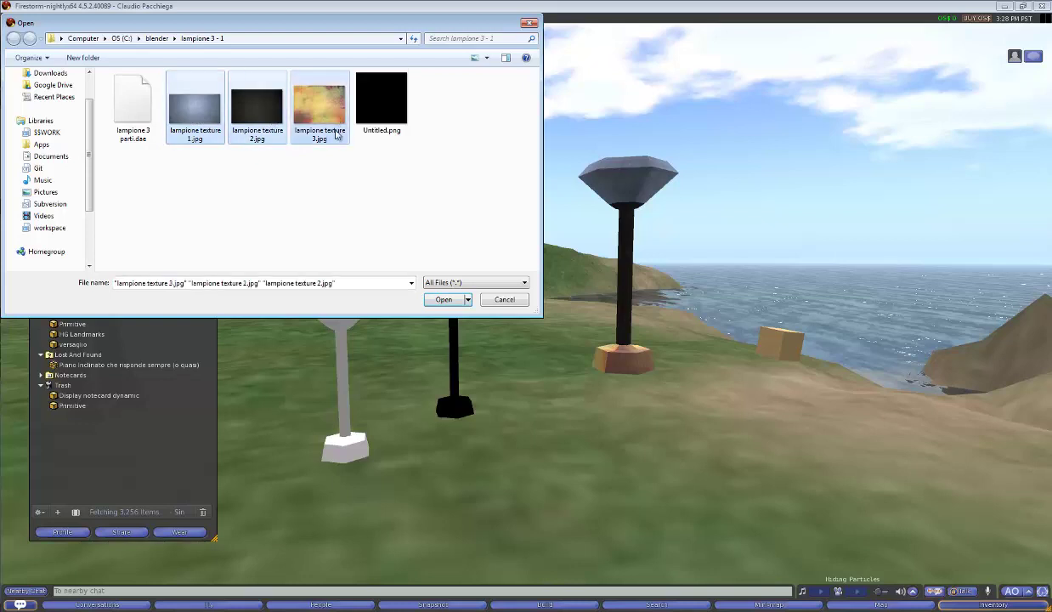
{"action": "left_click", "coordinate": [443, 299]}
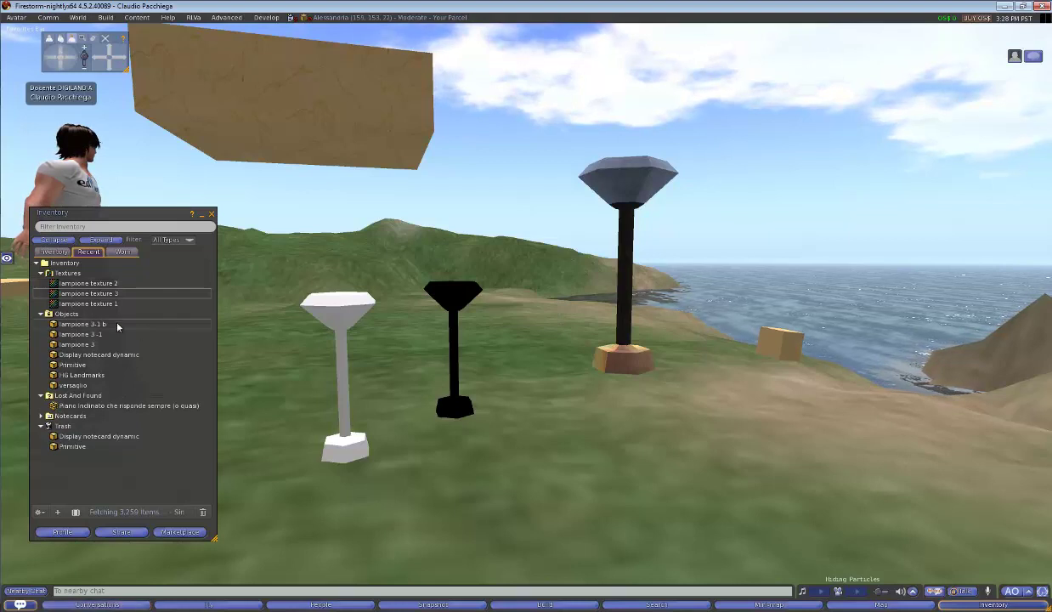
Step: Apply lampione texture 1, 2 and 3 to the lamp's top, pole and base
{"action": "left_click_drag", "start_coordinate": [81, 305], "coordinate": [334, 315]}
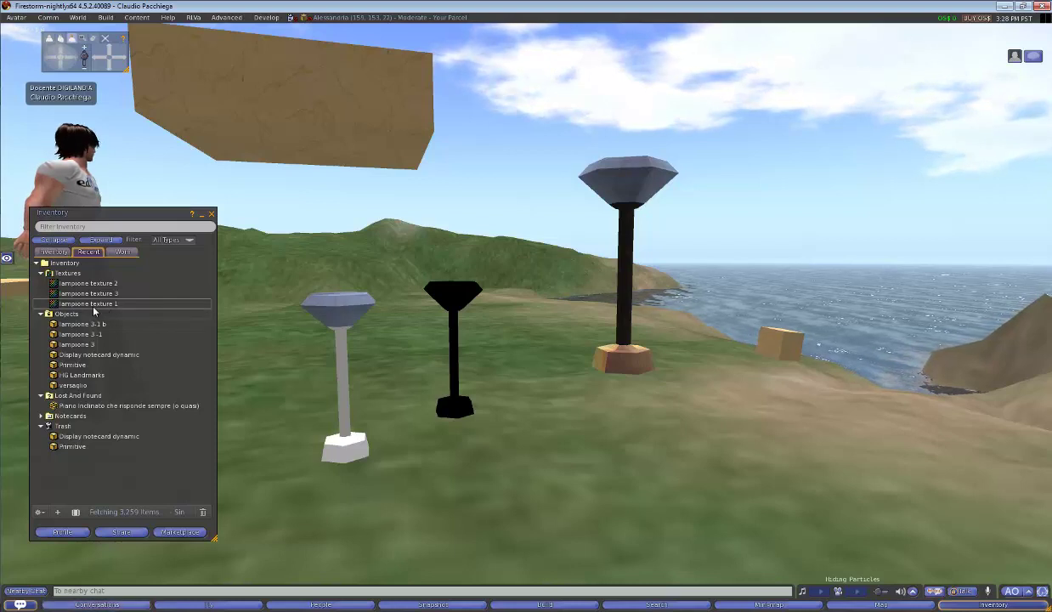
{"action": "left_click_drag", "start_coordinate": [96, 285], "coordinate": [344, 382]}
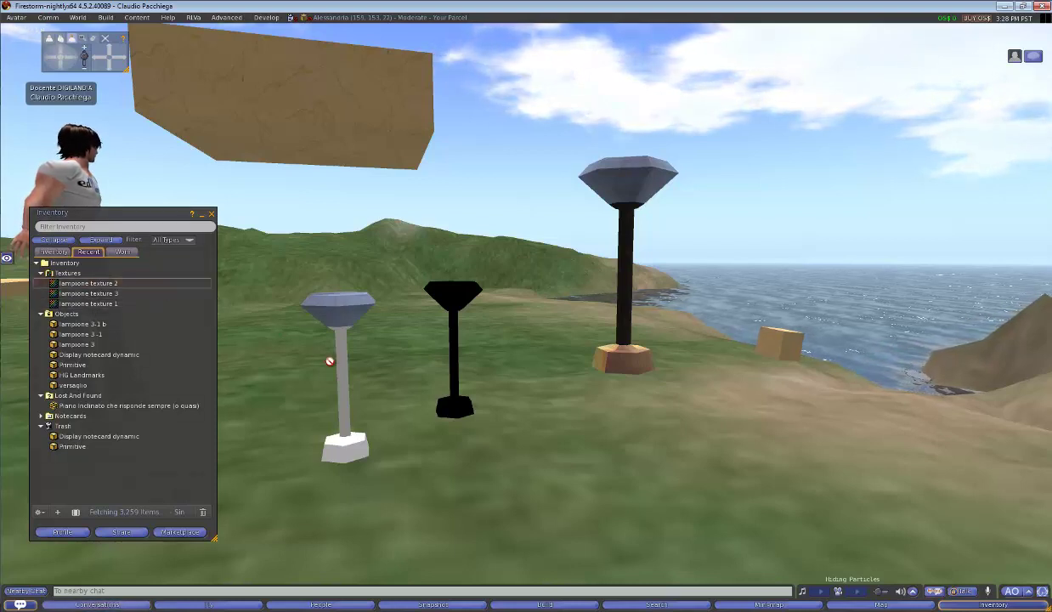
{"action": "left_click_drag", "start_coordinate": [344, 382], "coordinate": [345, 379]}
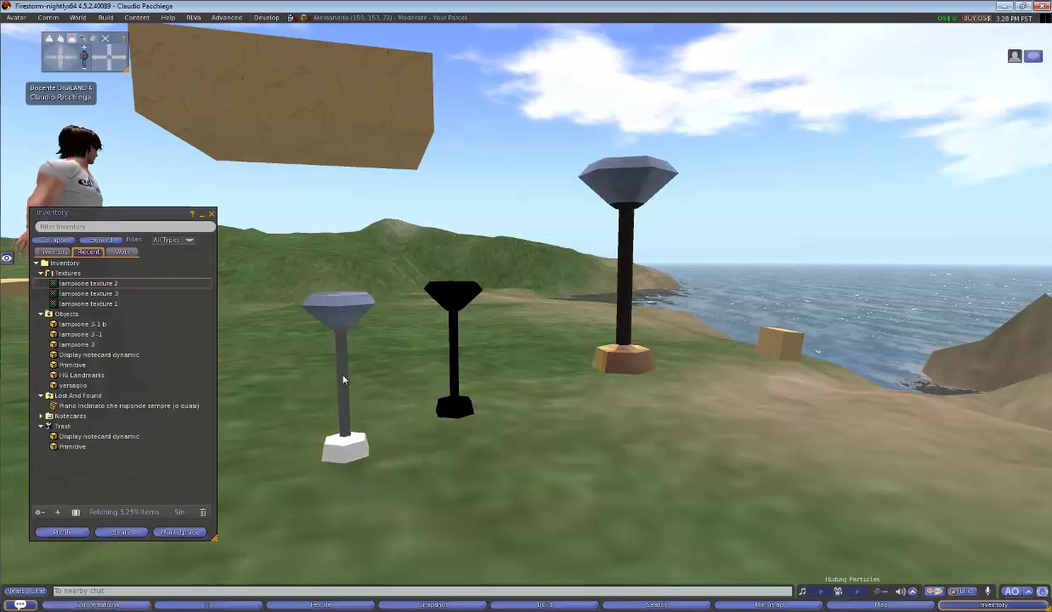
{"action": "left_click_drag", "start_coordinate": [93, 293], "coordinate": [343, 446]}
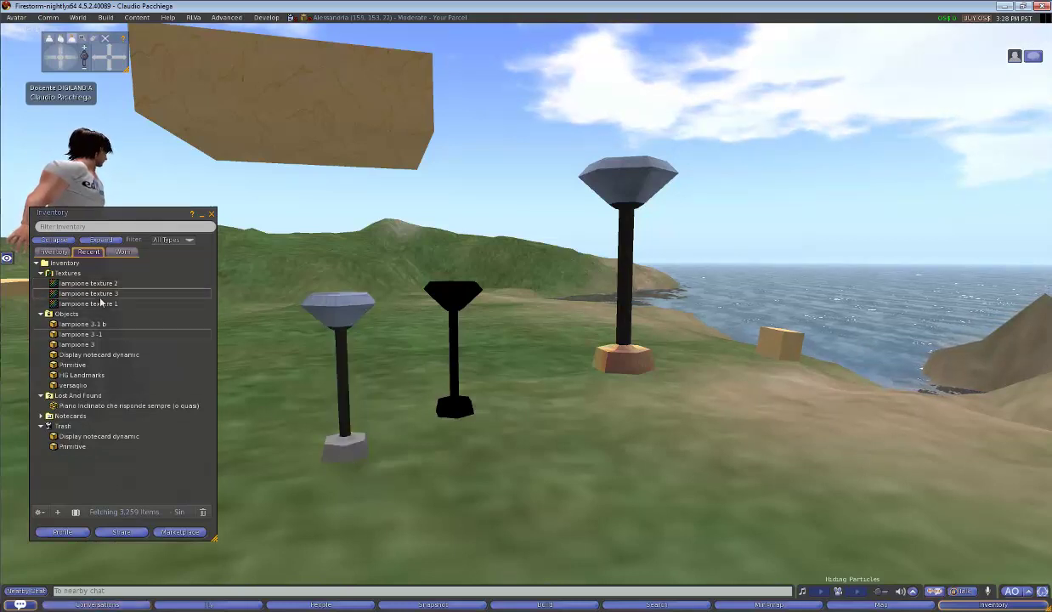
Step: Inspect the textured lamp up close, then close the Inventory window
{"action": "left_click", "coordinate": [356, 447], "text": "alt"}
{"action": "scroll", "coordinate": [527, 320], "scroll_direction": "down", "scroll_amount": 3}
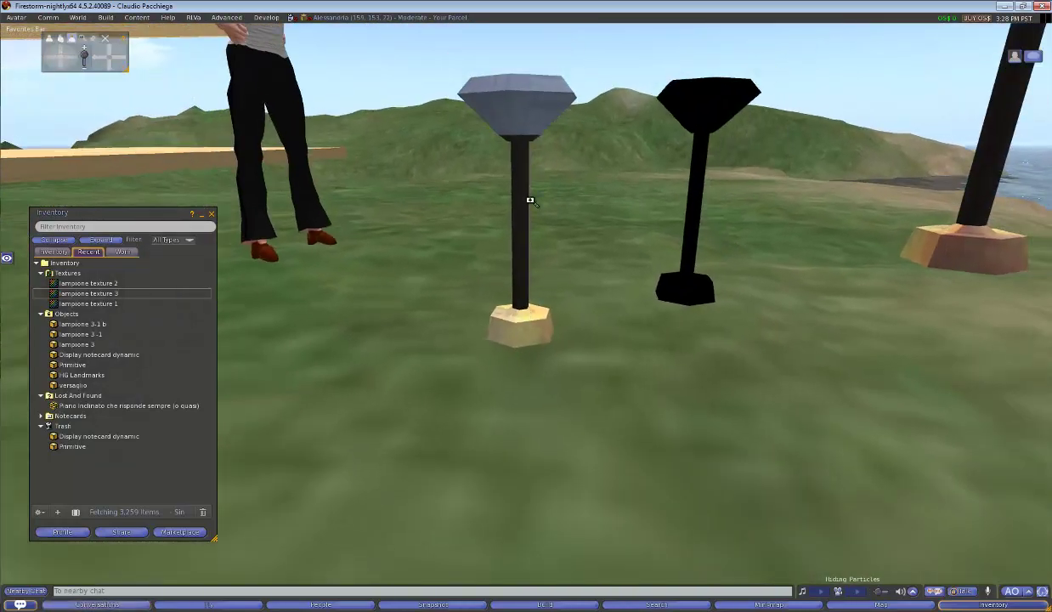
{"action": "scroll", "coordinate": [527, 321], "scroll_direction": "down", "scroll_amount": 2}
{"action": "scroll", "coordinate": [527, 320], "scroll_direction": "down", "scroll_amount": 3}
{"action": "scroll", "coordinate": [527, 320], "scroll_direction": "down", "scroll_amount": 2}
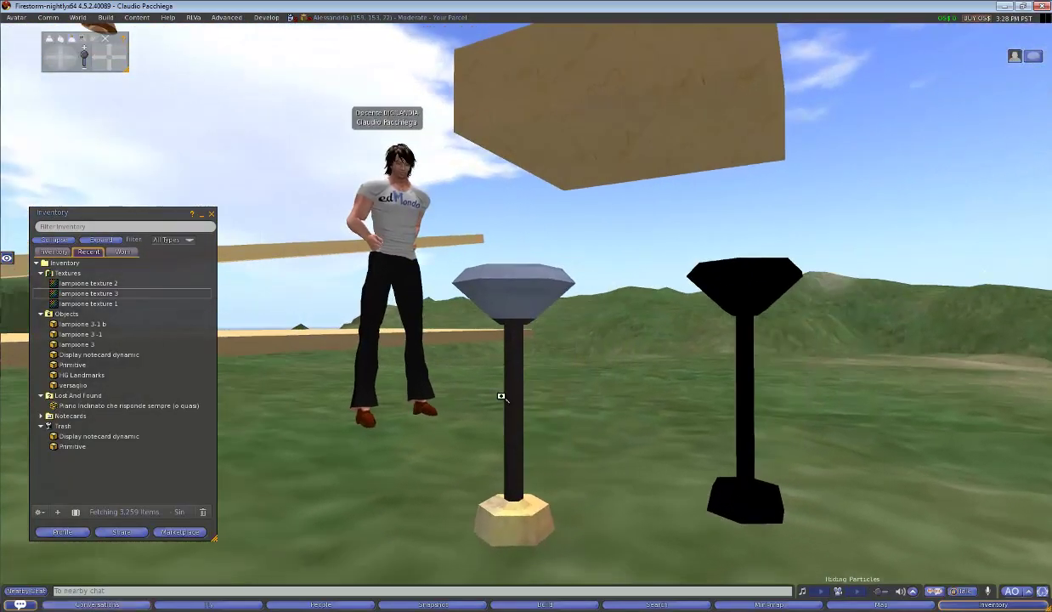
{"action": "mouse_move", "coordinate": [527, 320]}
{"action": "left_mouse_down", "text": "alt"}
{"action": "mouse_move", "coordinate": [538, 341]}
{"action": "mouse_move", "coordinate": [768, 354]}
{"action": "mouse_move", "coordinate": [527, 318]}
{"action": "left_mouse_up", "text": "alt"}
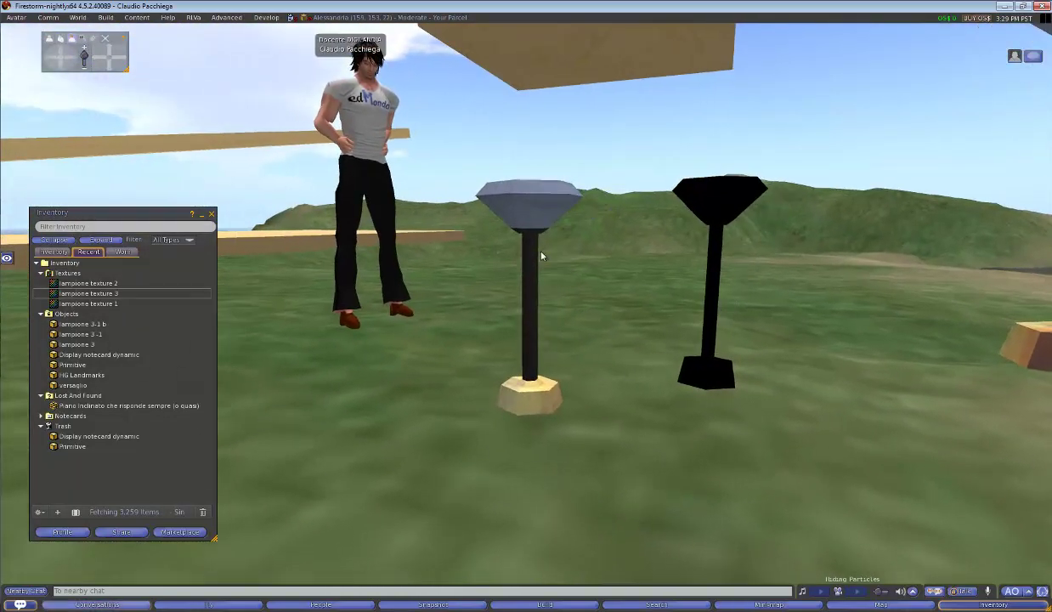
{"action": "left_click", "coordinate": [212, 214]}
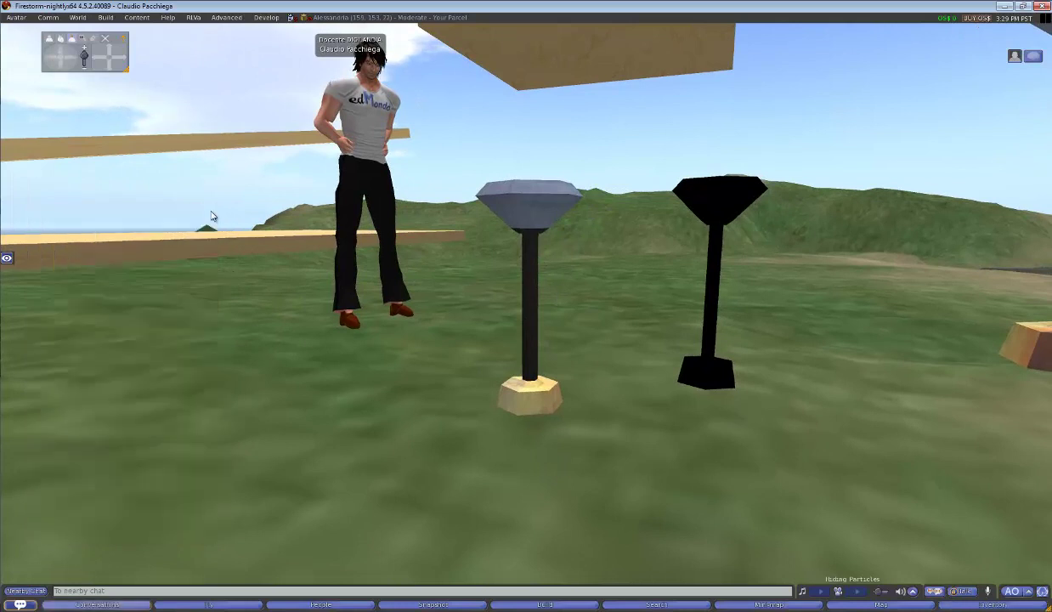